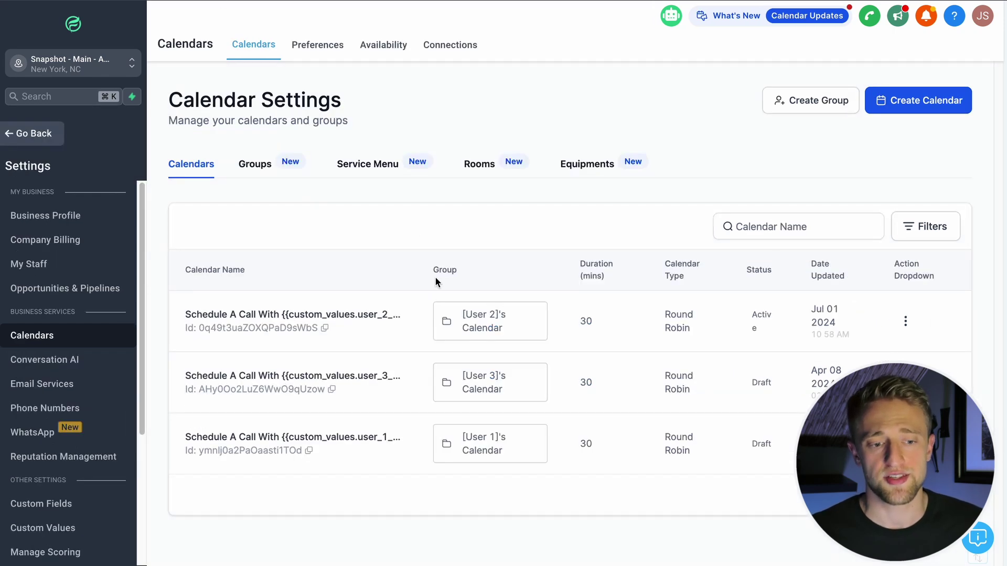
Open the active User 2 calendar for editing and examine who can receive its acknowledgement email, including the additional emails option.
click(906, 321)
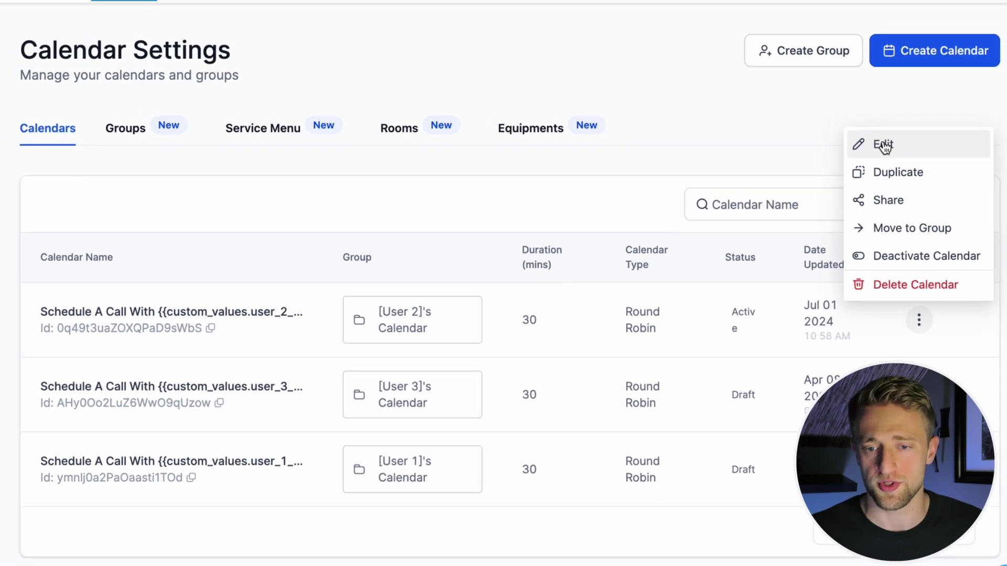
click(885, 140)
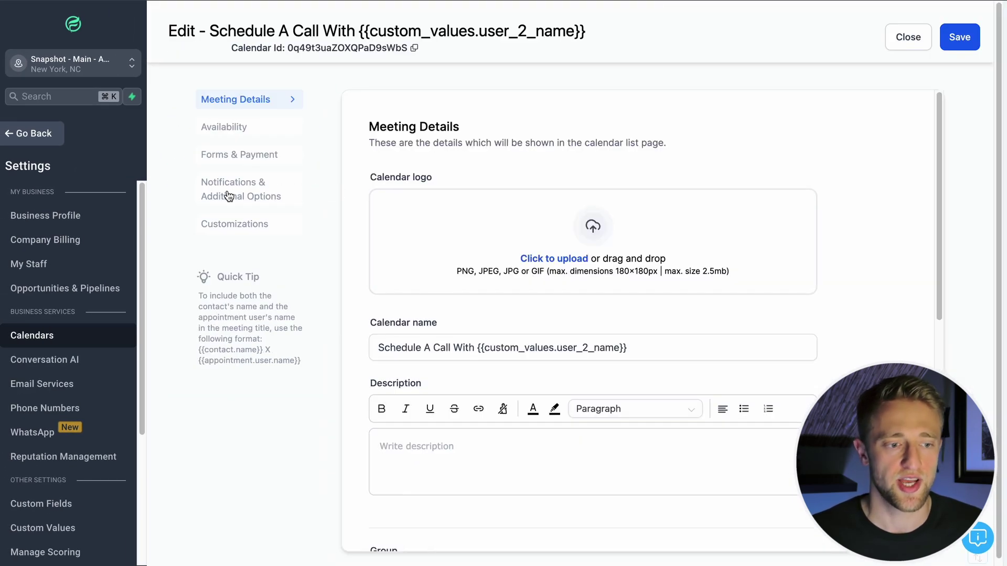
click(229, 195)
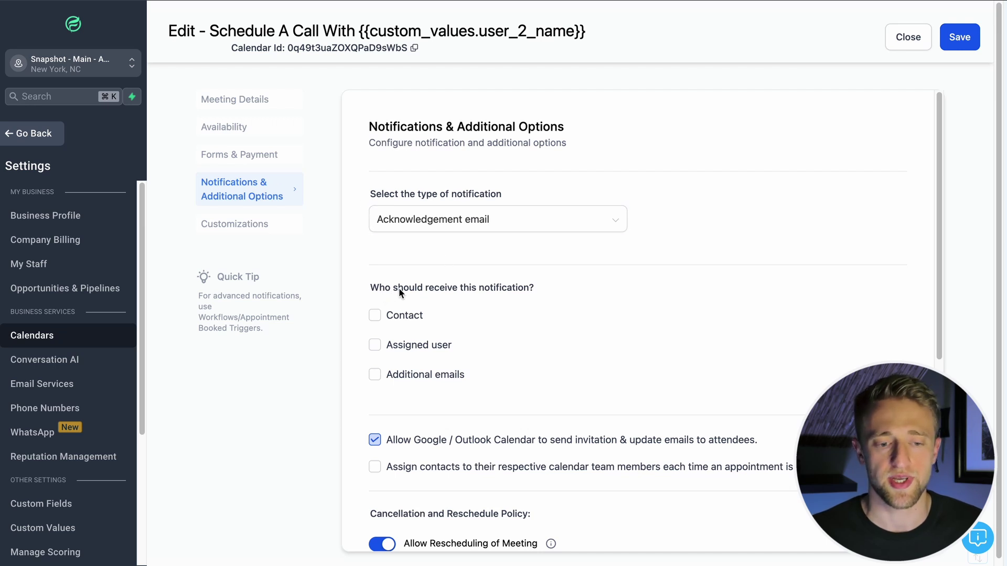
drag(444, 288, 524, 300)
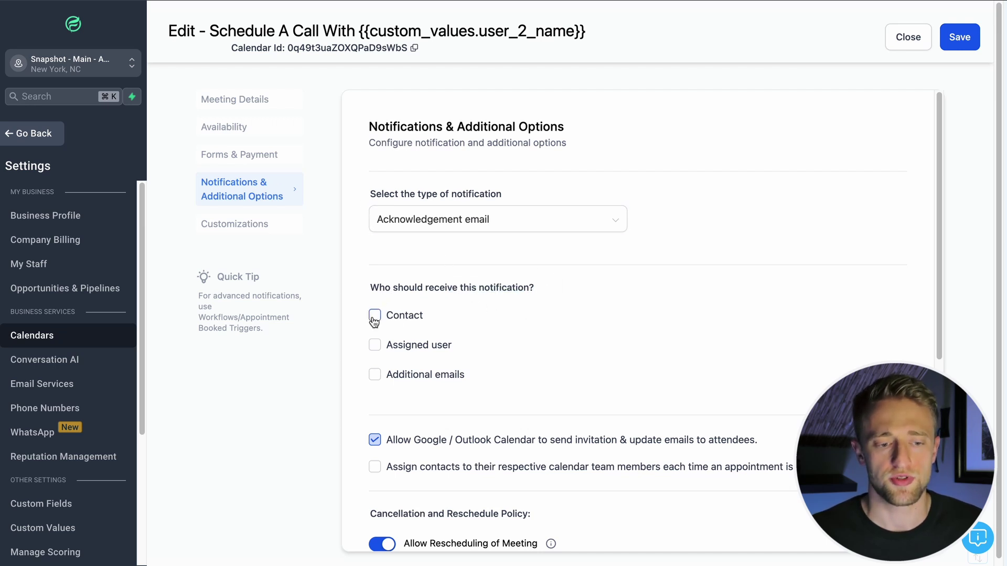
click(375, 375)
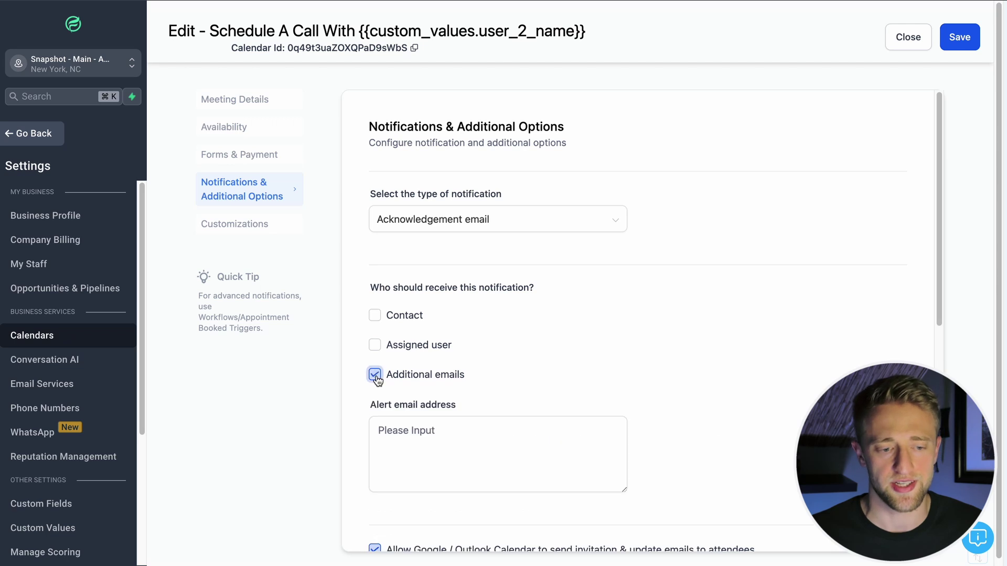
click(375, 376)
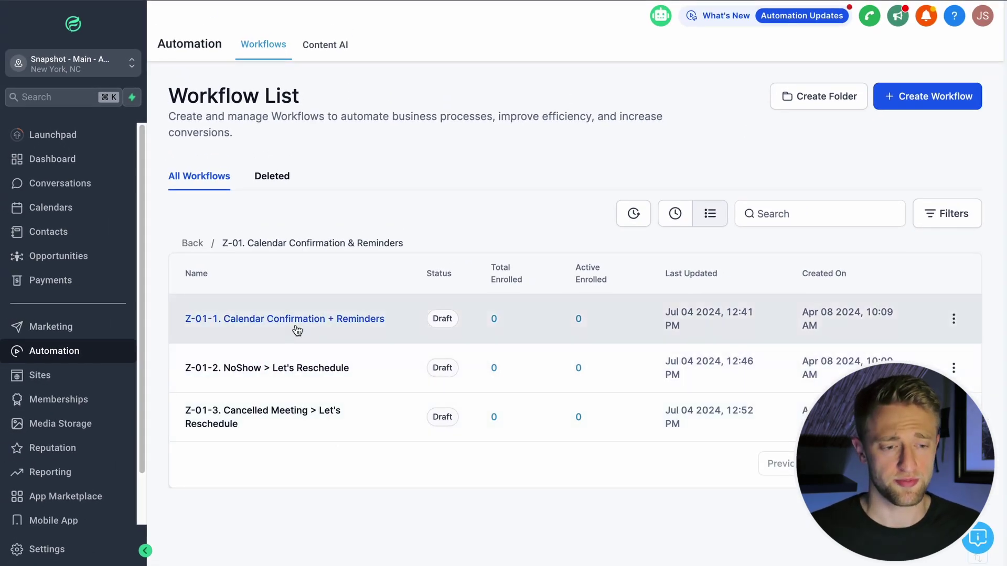
Open the workflow Z-01-1. Calendar Confirmation + Reminders at its triggers.
click(294, 322)
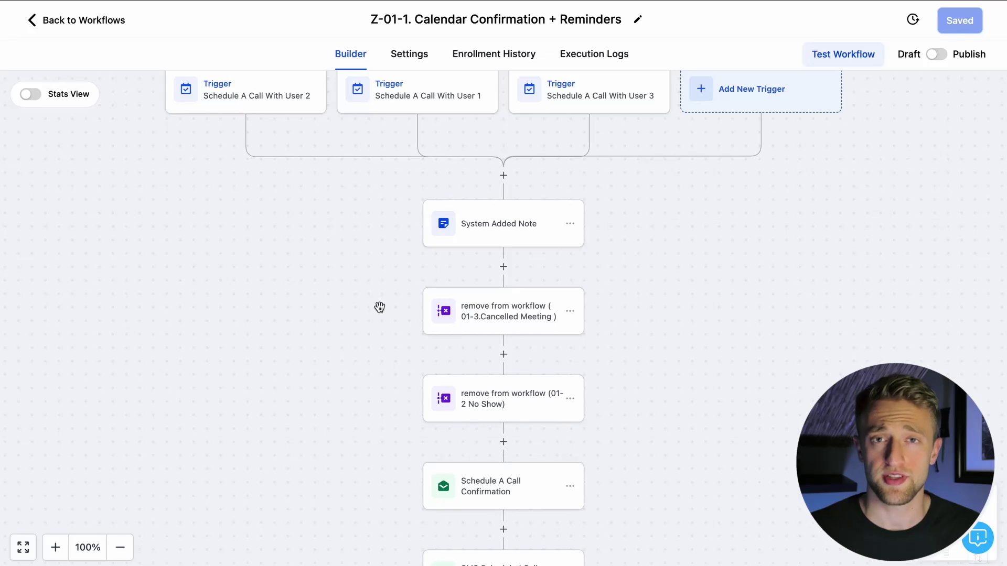
drag(377, 299, 367, 411)
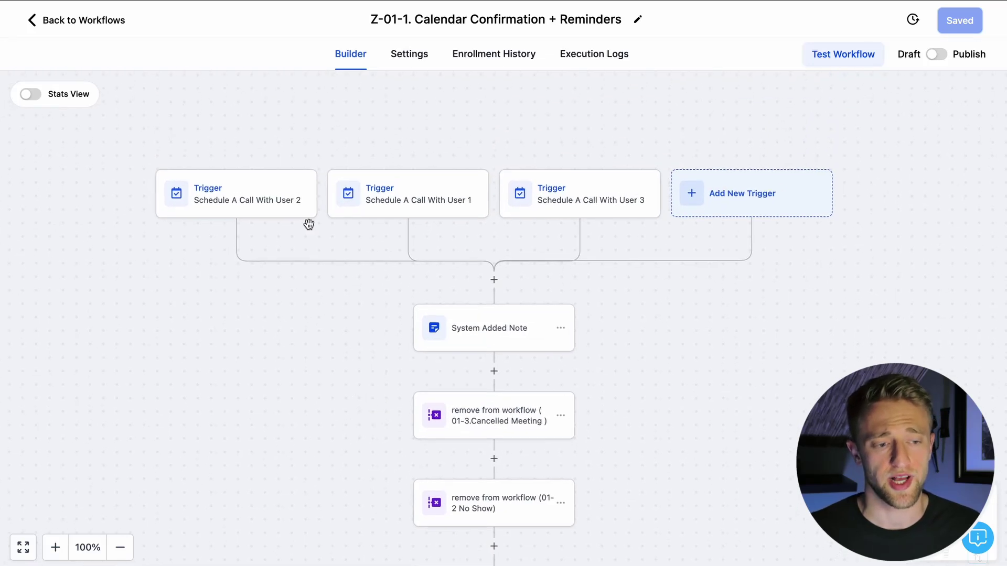
Try to remove the In calendar filter from the Schedule A Call With User 2 trigger.
click(246, 194)
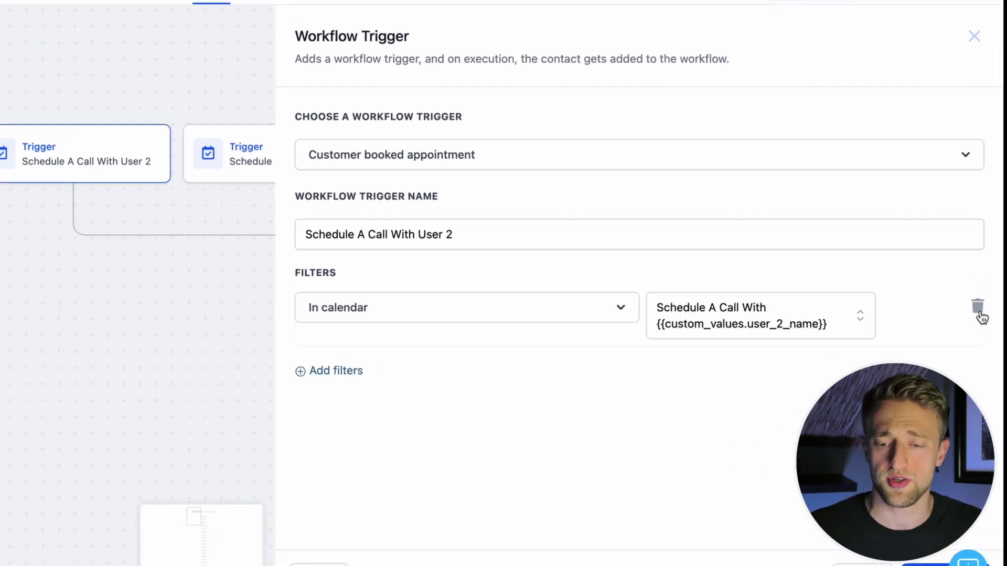
click(979, 313)
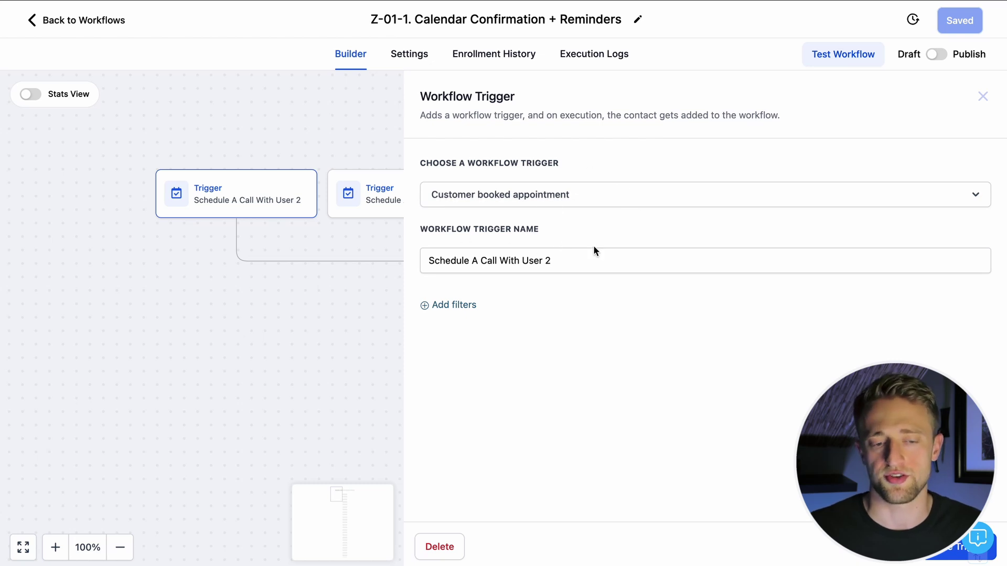
click(955, 547)
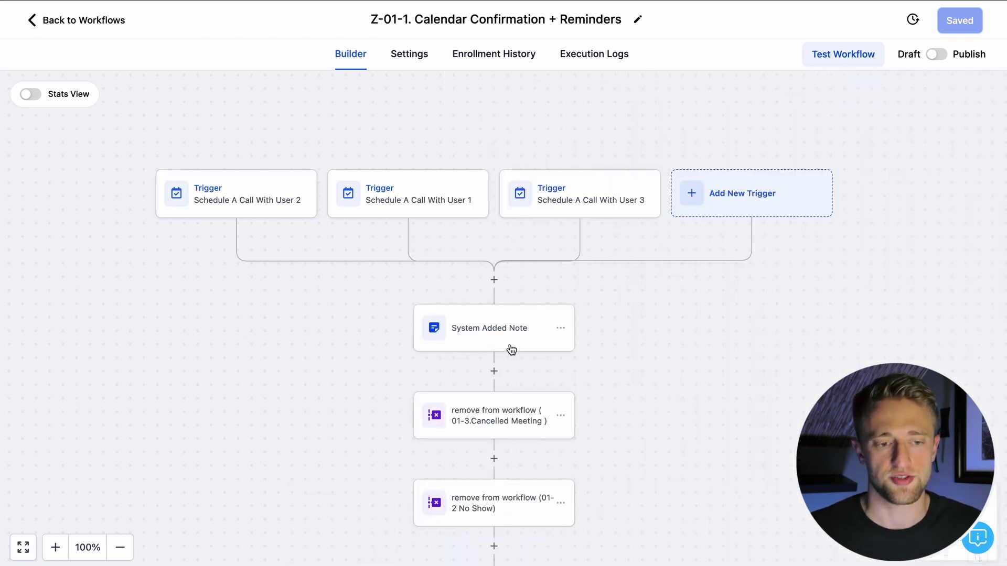
Examine the calendar filters on the Schedule A Call With User 2, User 1 and User 3 triggers without changing them.
click(269, 203)
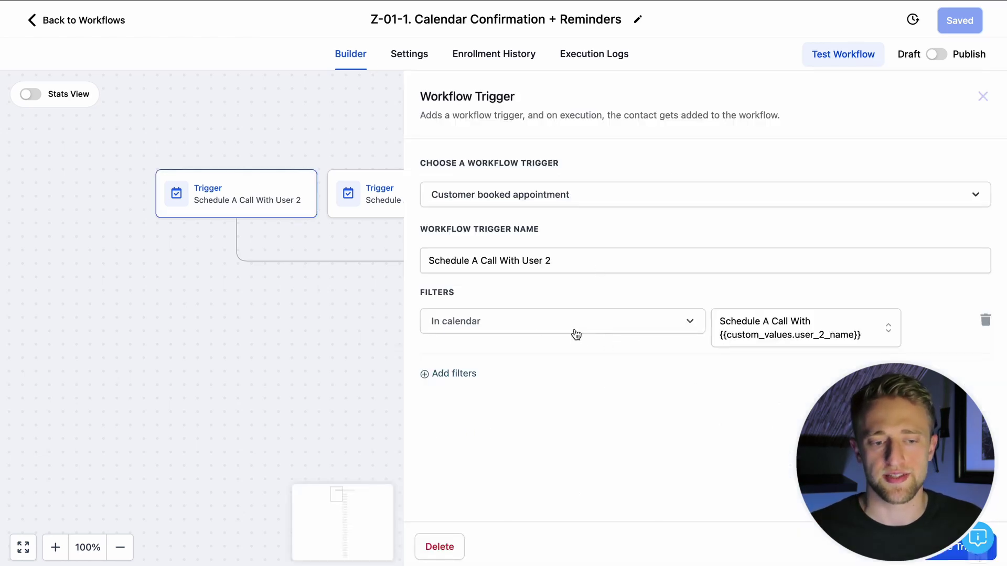
click(892, 547)
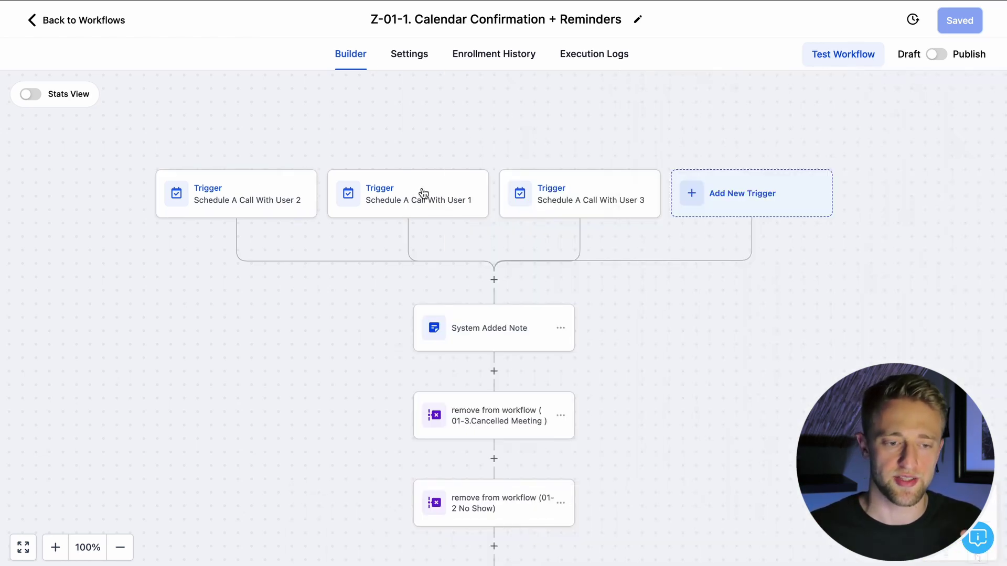
click(422, 193)
click(893, 547)
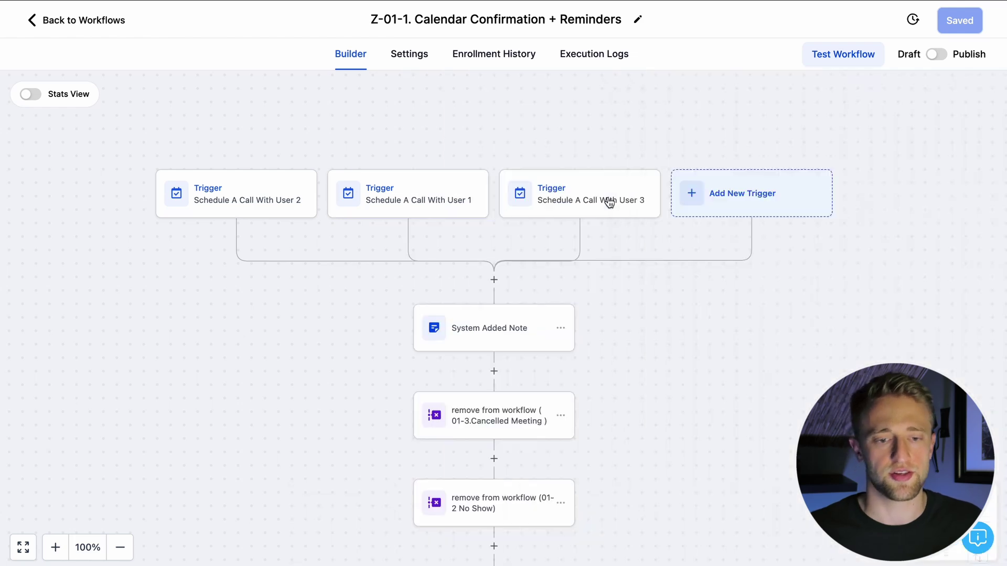
click(580, 193)
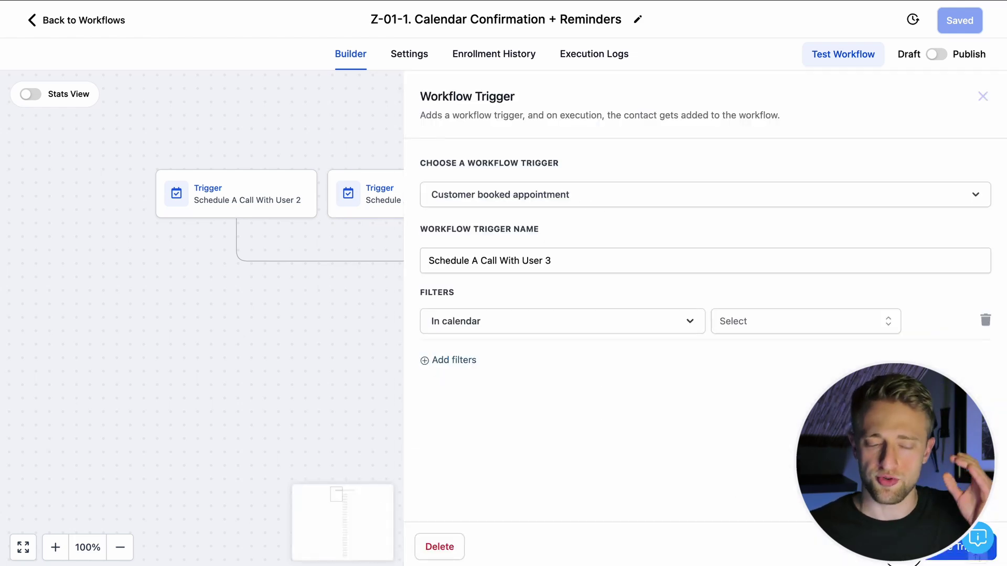
click(893, 547)
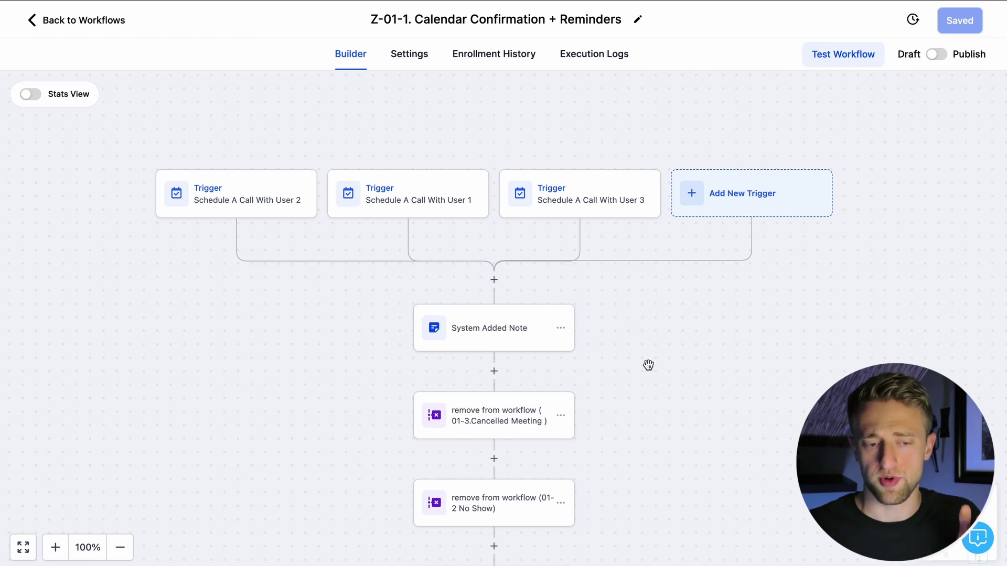
Look up the duplicate option for the Z-01-1 workflow in the workflow list and reopen the workflow at its triggers.
click(75, 30)
click(953, 315)
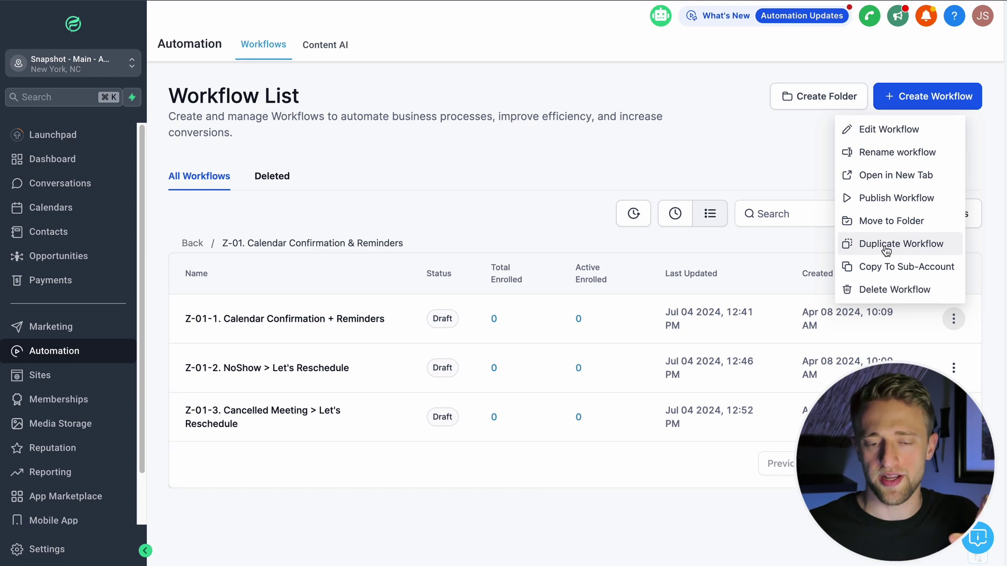
click(330, 321)
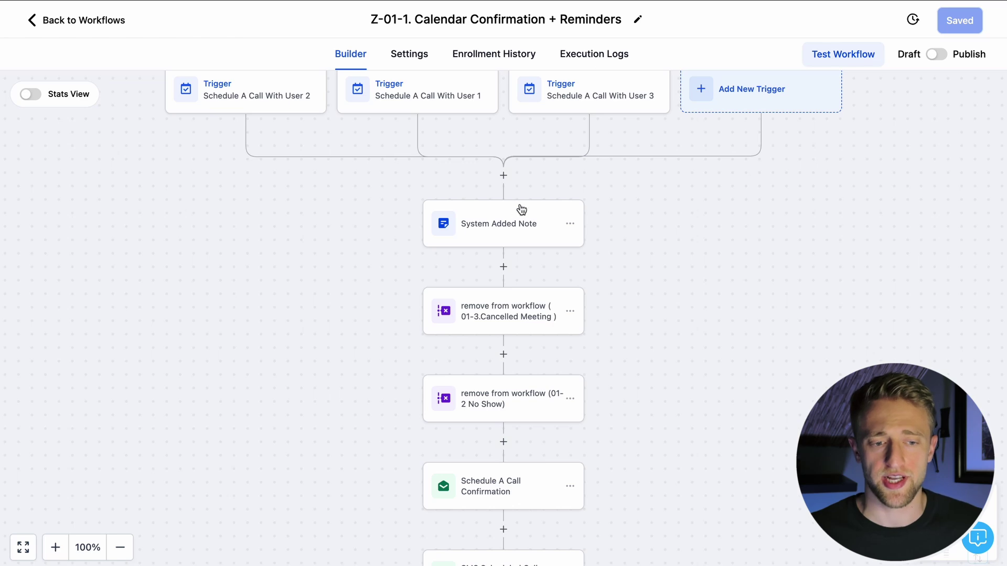
drag(336, 245, 323, 304)
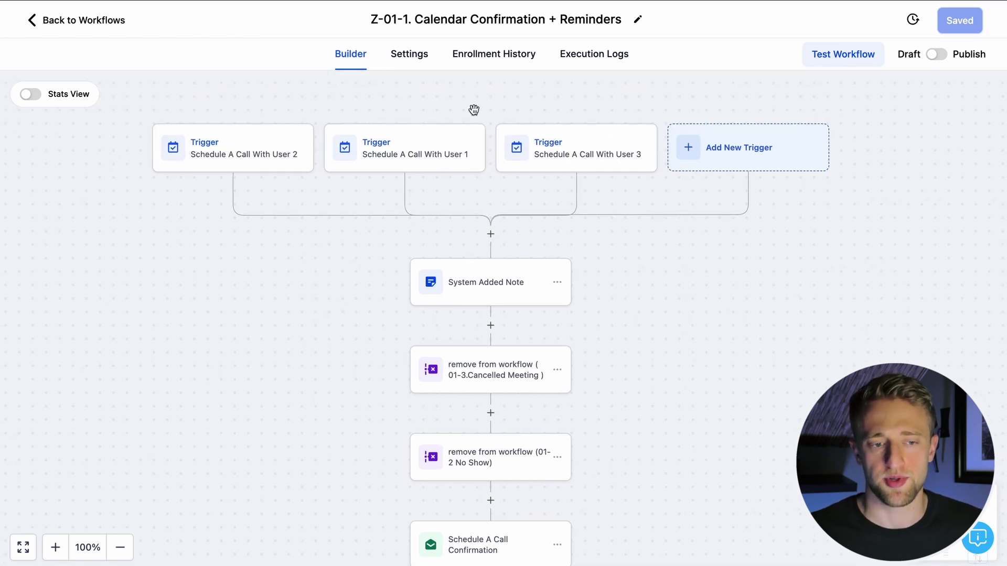
Open the System Added Note action and examine its note text about the scheduled call.
click(487, 286)
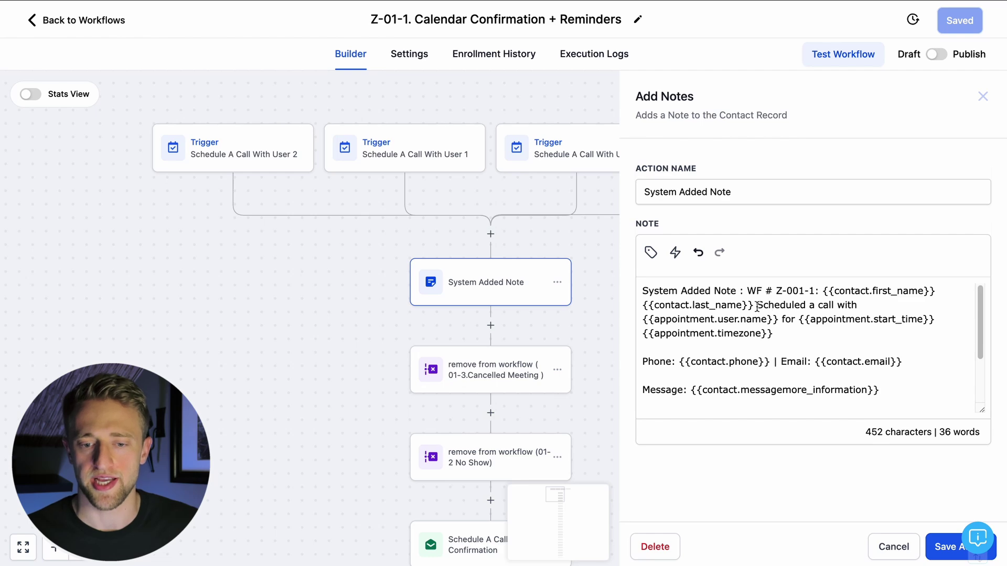
drag(755, 303, 816, 304)
click(809, 305)
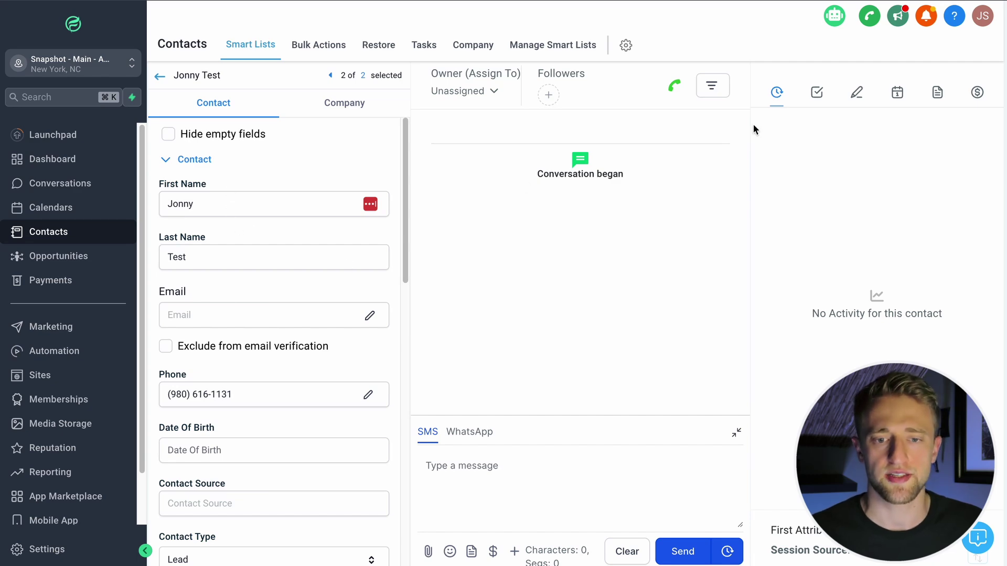
Open the test contact's notes and examine the text, date and author of the system-added note.
click(858, 95)
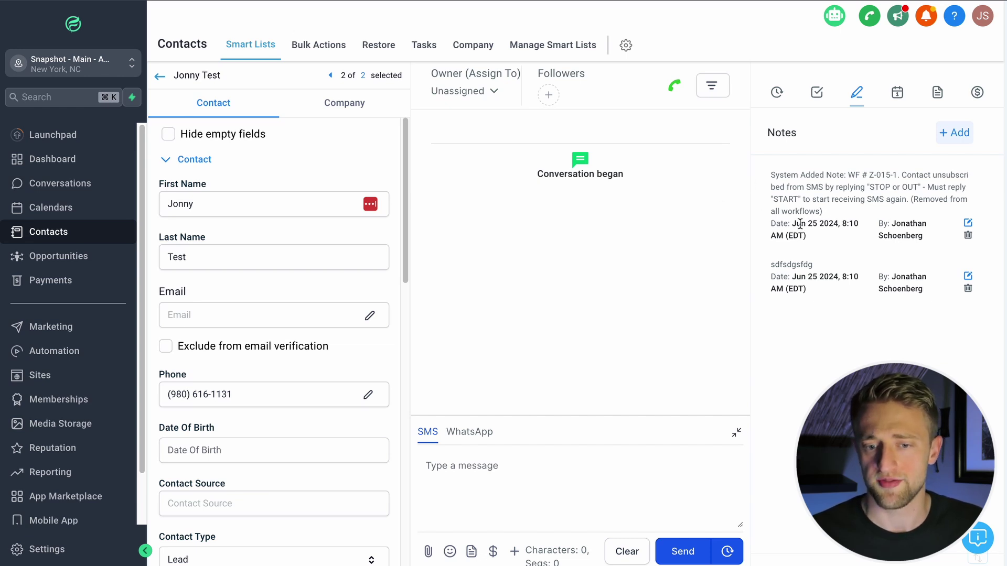
drag(799, 224, 819, 225)
drag(887, 224, 915, 234)
drag(853, 200, 789, 177)
click(733, 174)
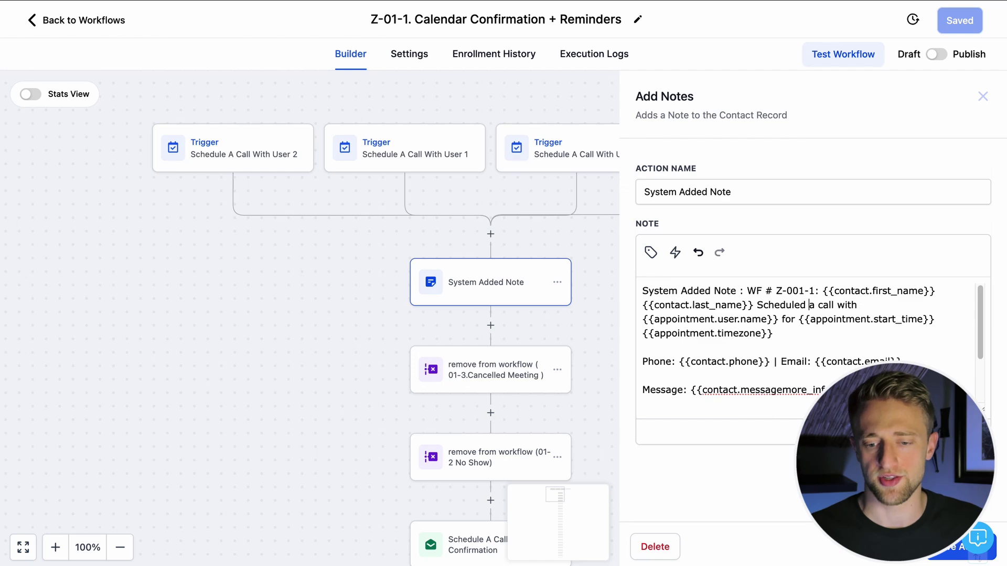
Close the note action without changes and review the two actions that remove contacts from the Cancelled Meeting and No Show workflows.
click(885, 548)
drag(678, 421, 656, 292)
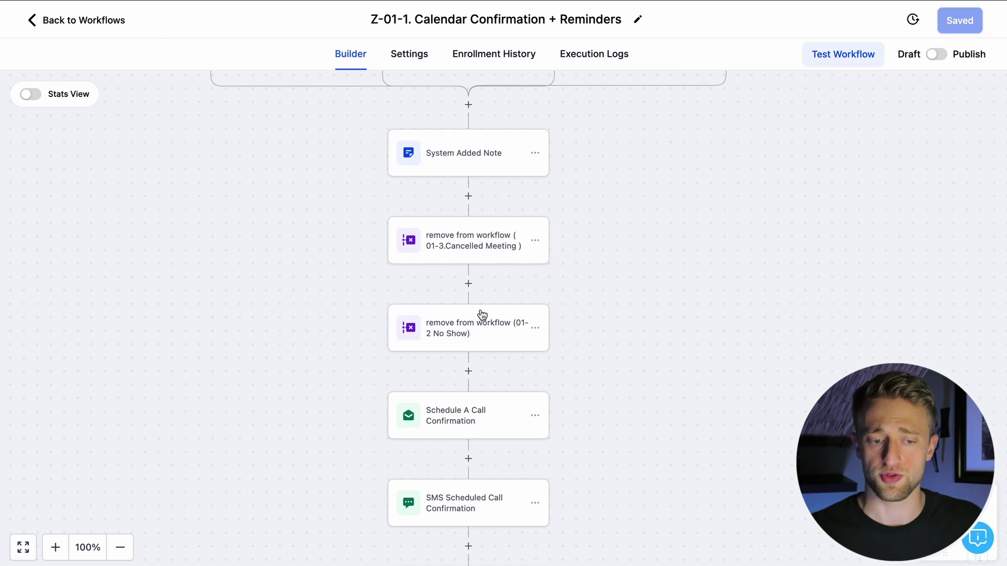
scroll(602, 328, down, 2)
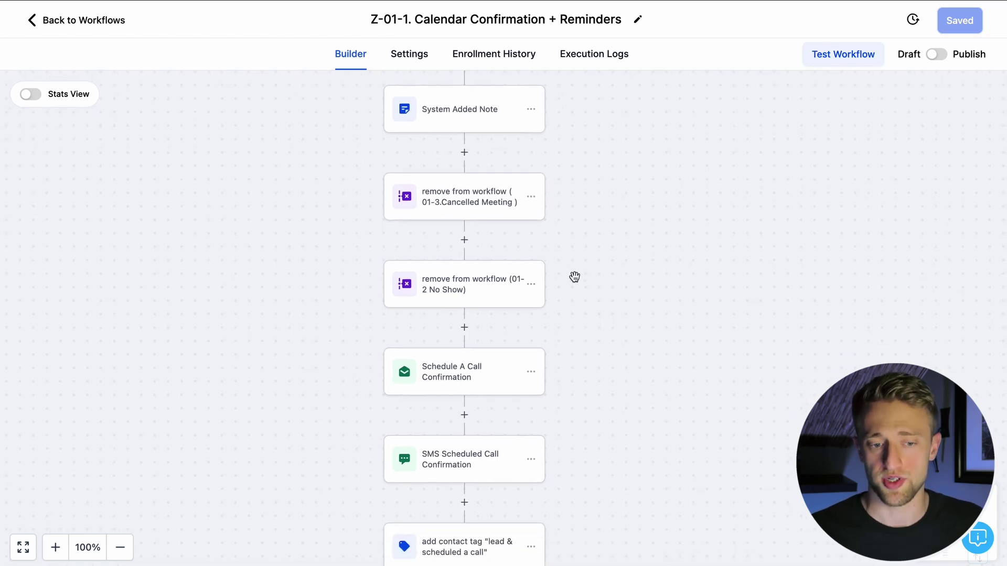
scroll(574, 276, down, 3)
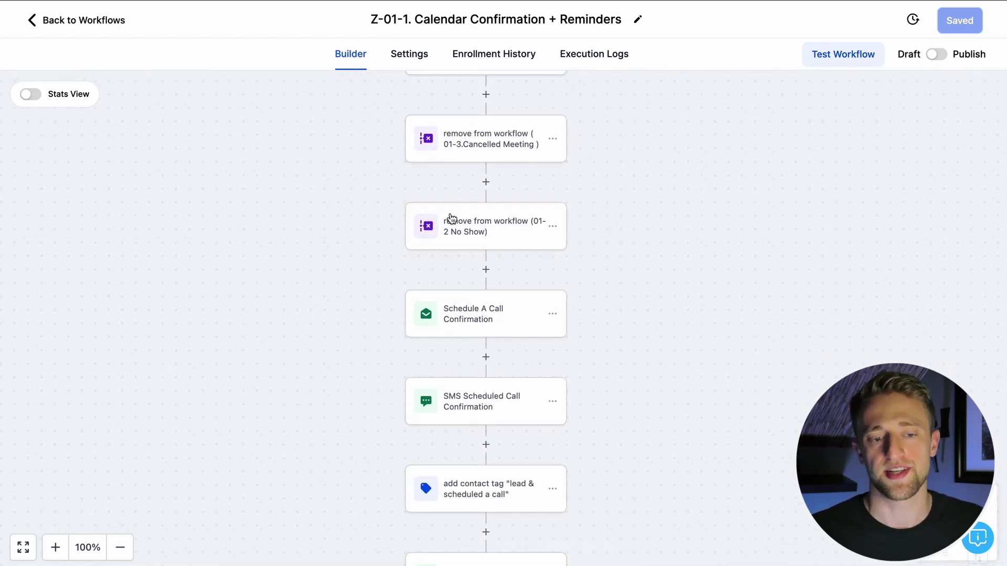
scroll(590, 226, down, 2)
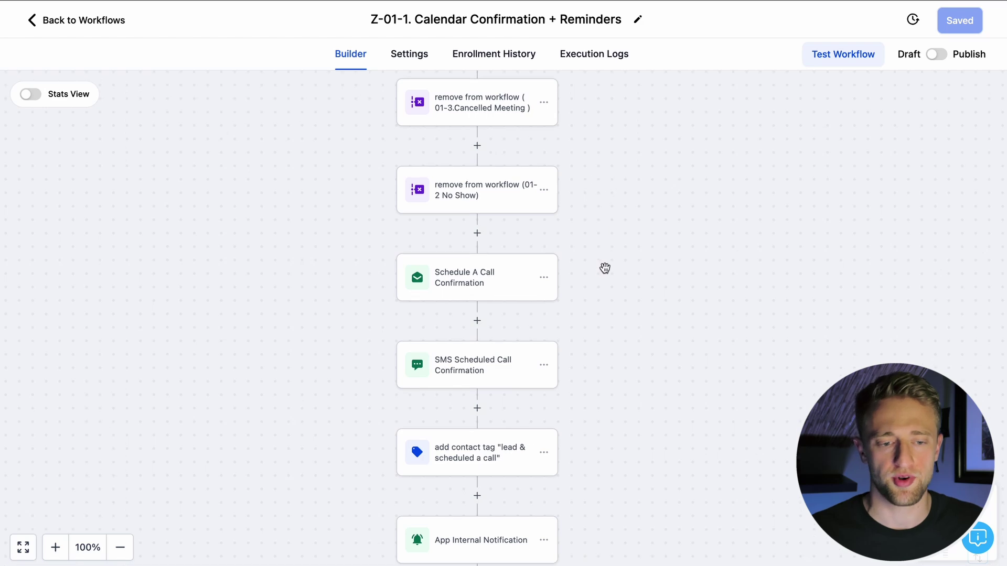
Open the Schedule A Call Confirmation email action and examine its From Name, From Email and Subject fields.
click(477, 263)
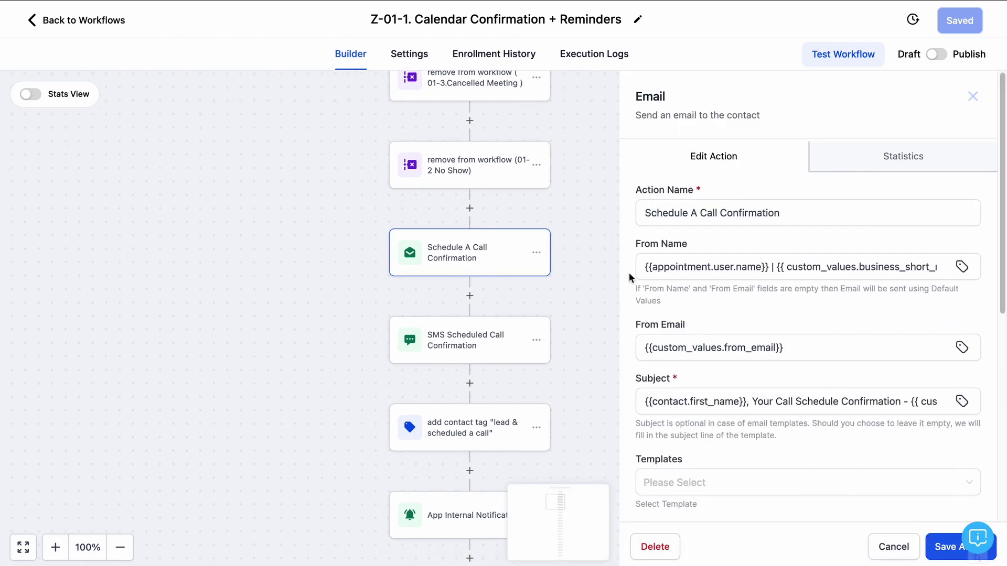
scroll(715, 286, down, 2)
click(692, 264)
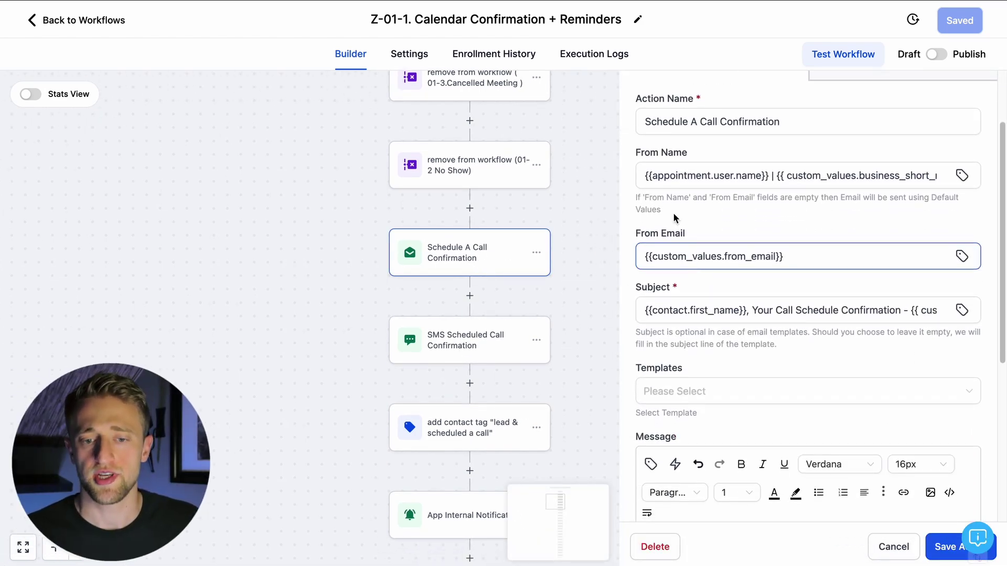
click(658, 182)
click(658, 263)
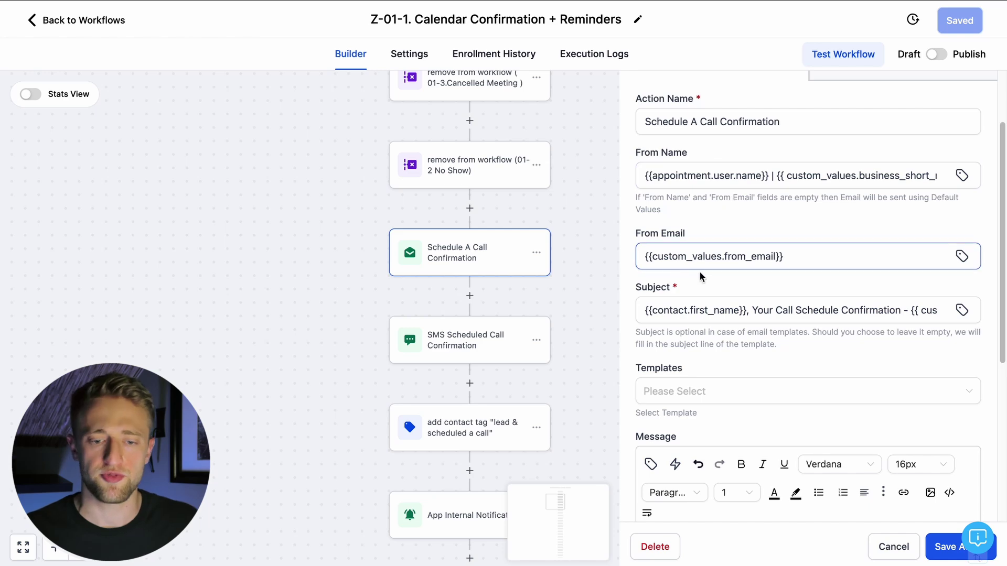
click(652, 310)
Enlarge the confirmation email's message box and examine the meeting time, meeting link, calendar links and signature.
scroll(682, 312, down, 5)
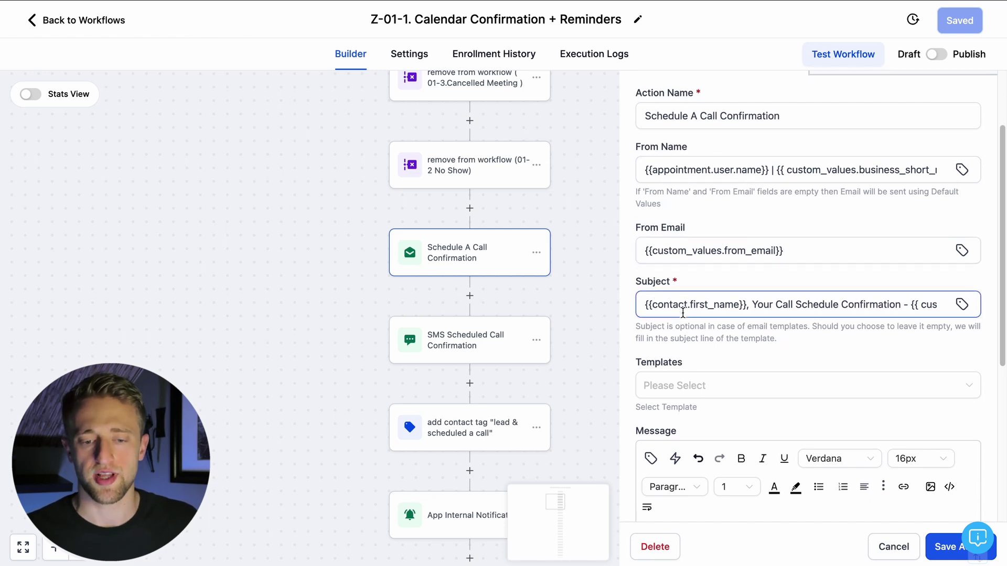
scroll(684, 313, down, 1)
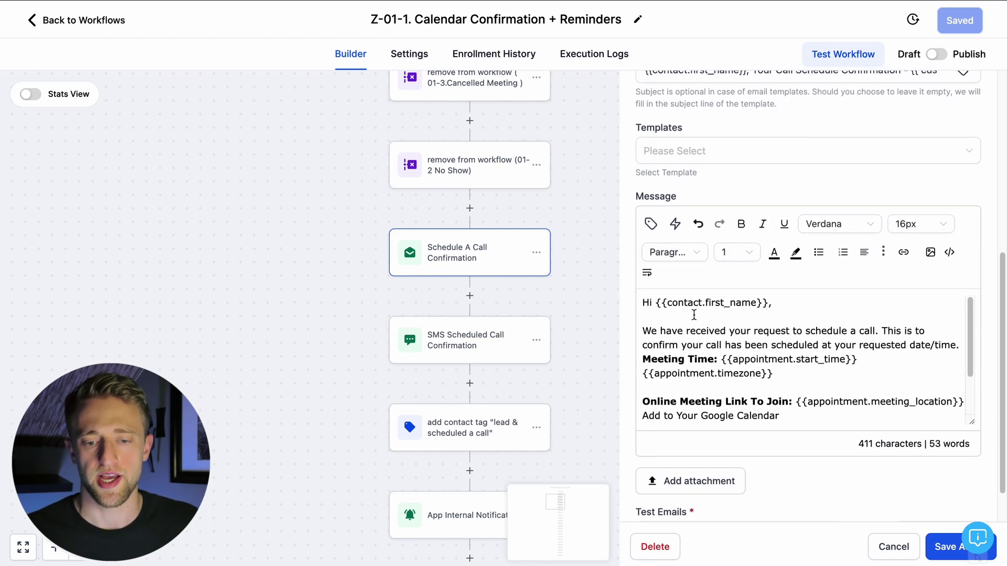
drag(974, 413, 978, 490)
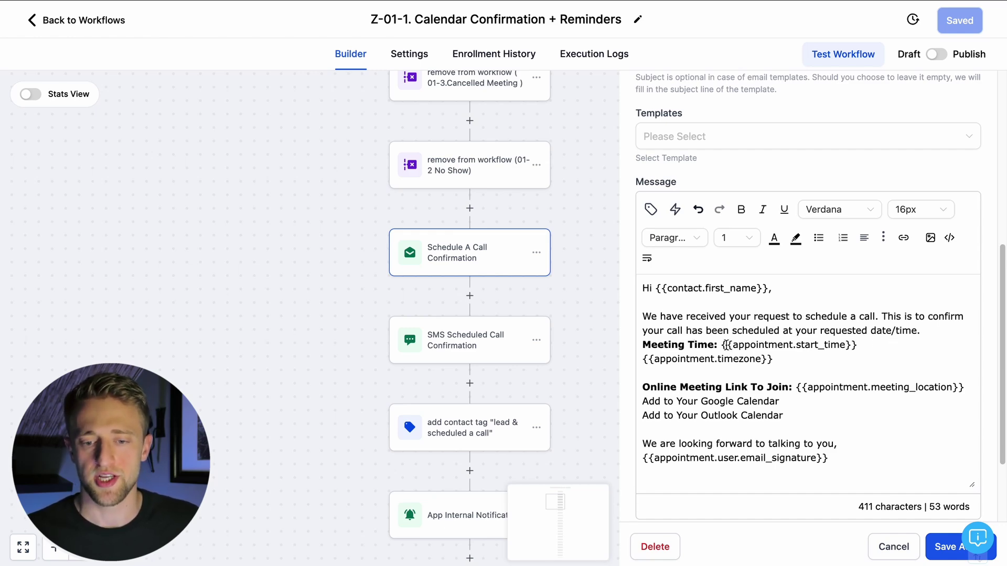
drag(725, 345, 861, 346)
click(861, 347)
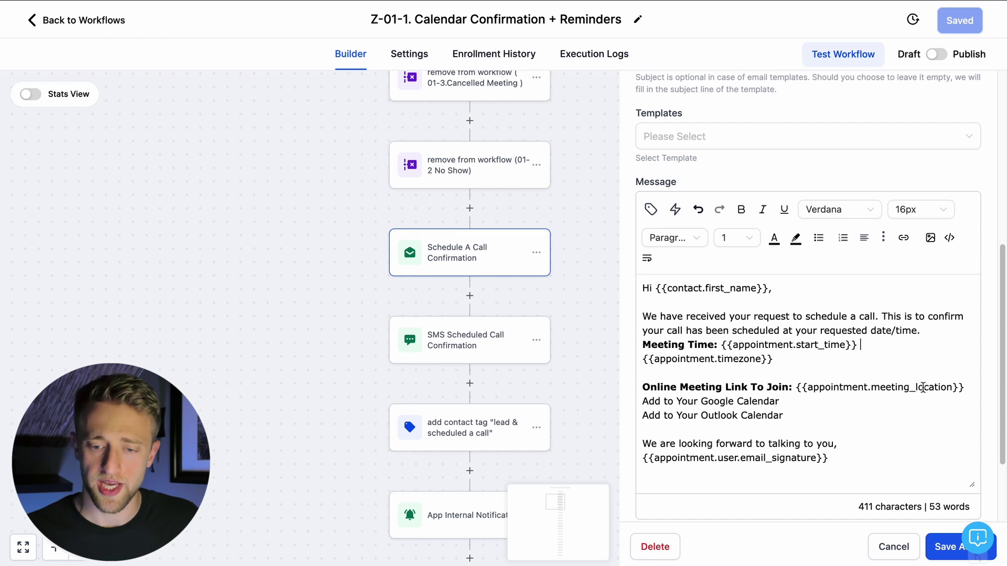
scroll(839, 385, up, 1)
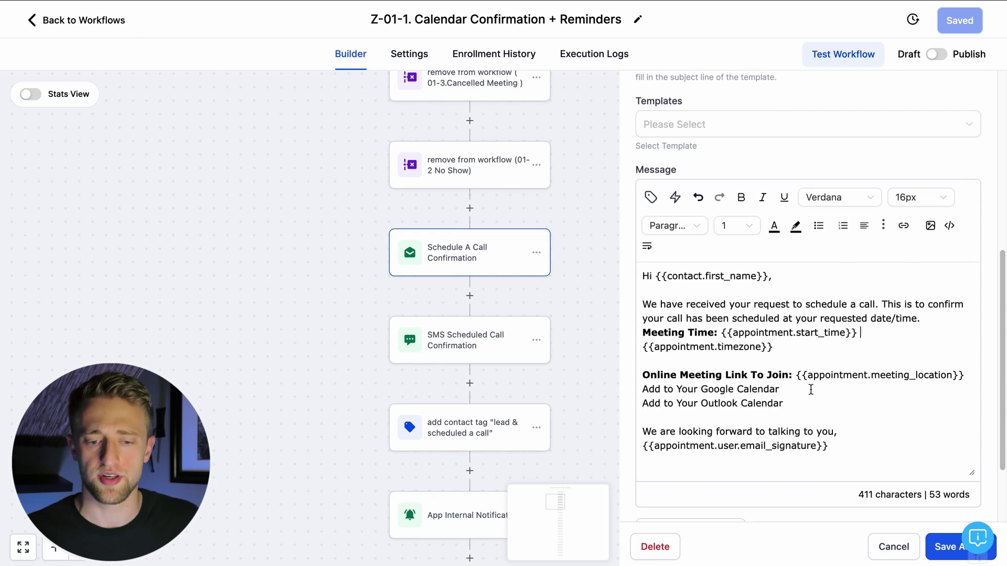
Examine the confirmation email's Google and Outlook calendar links, its meeting time and timezone placeholders, and its sender fields.
scroll(677, 383, down, 2)
drag(642, 367, 778, 367)
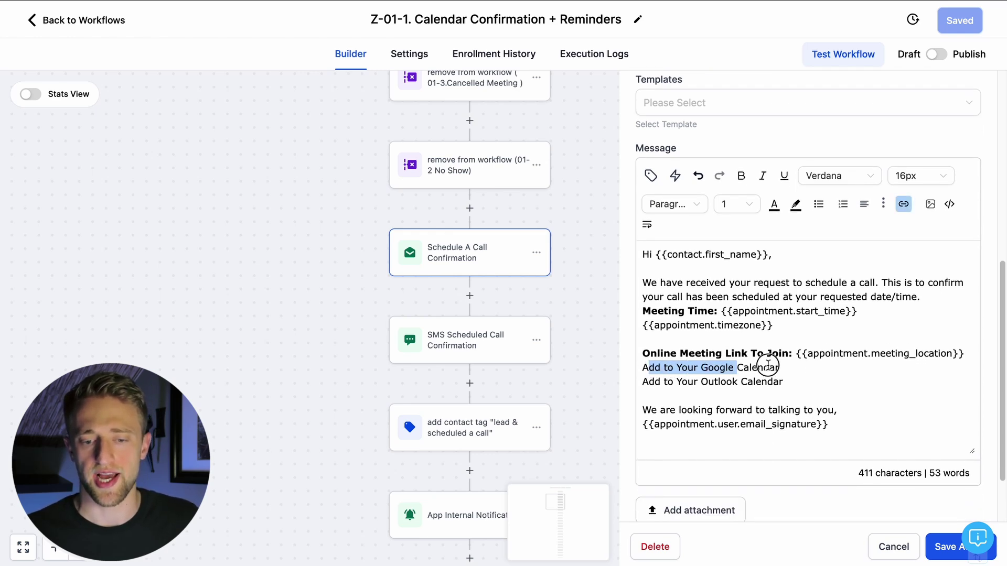
click(772, 383)
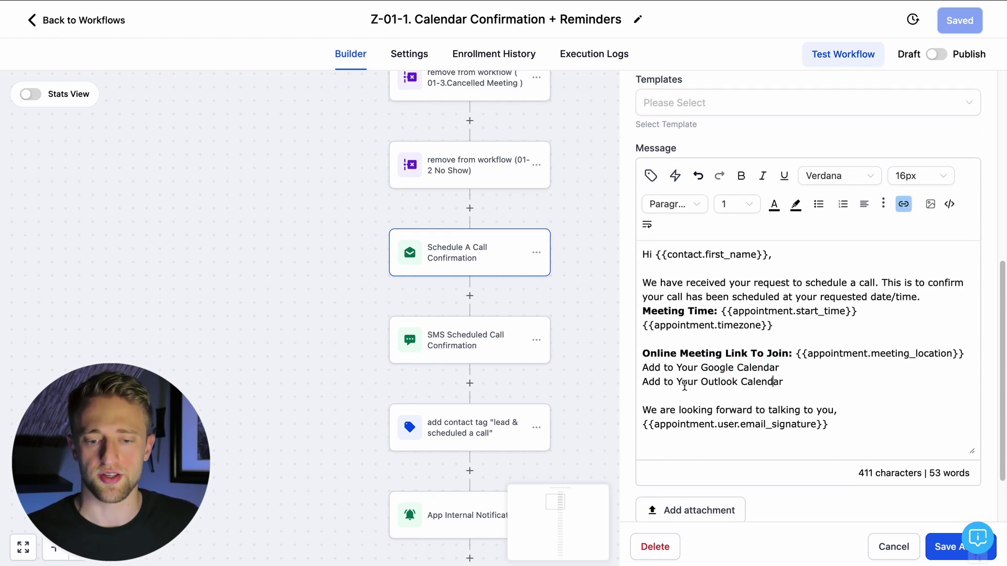
click(783, 383)
scroll(776, 325, down, 1)
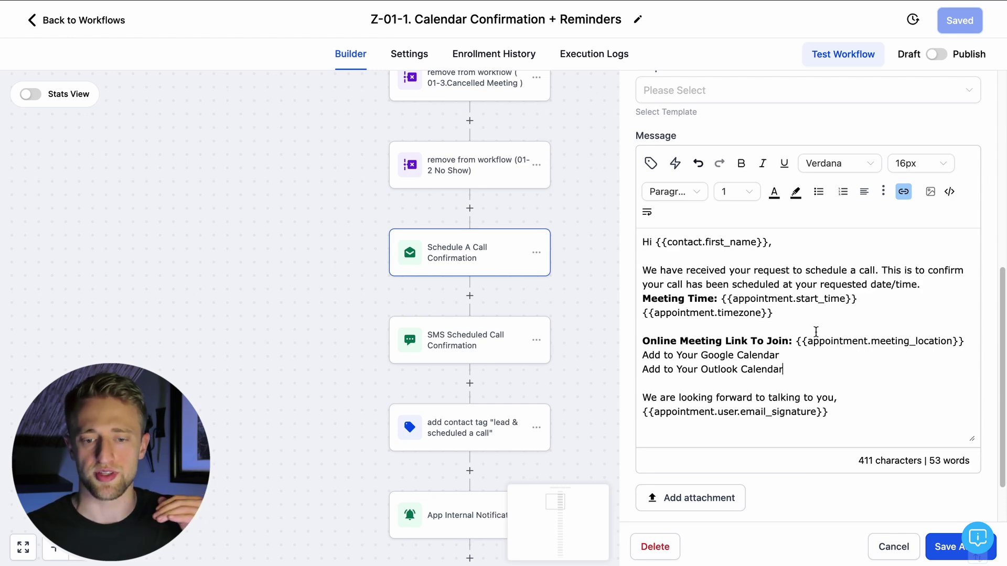
scroll(809, 323, down, 2)
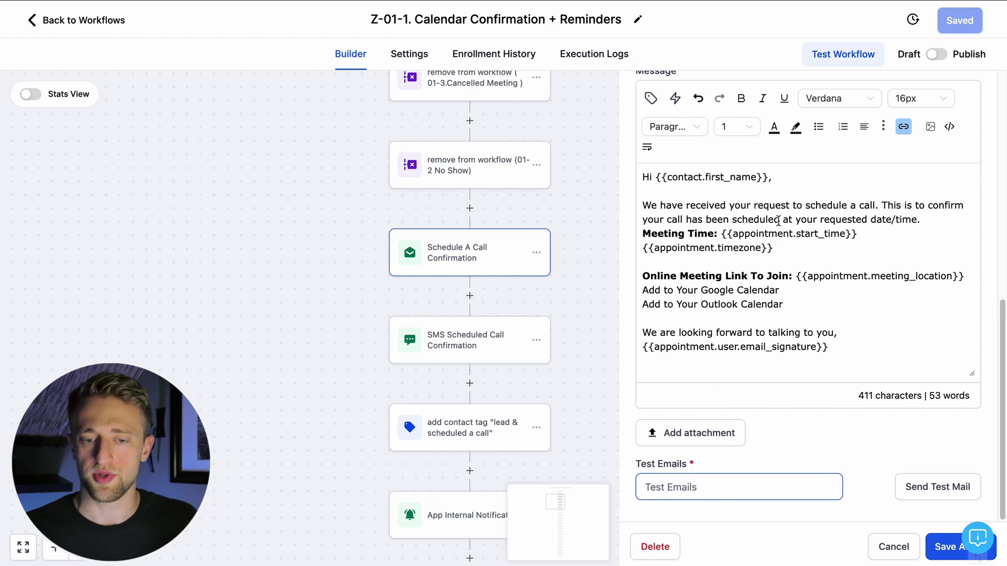
drag(722, 234, 802, 247)
click(800, 250)
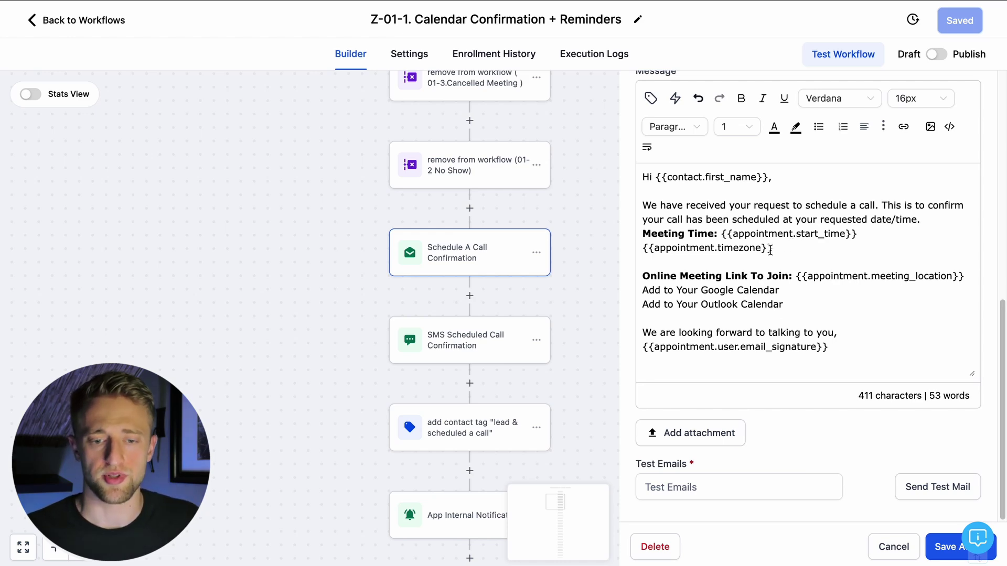
scroll(776, 263, up, 7)
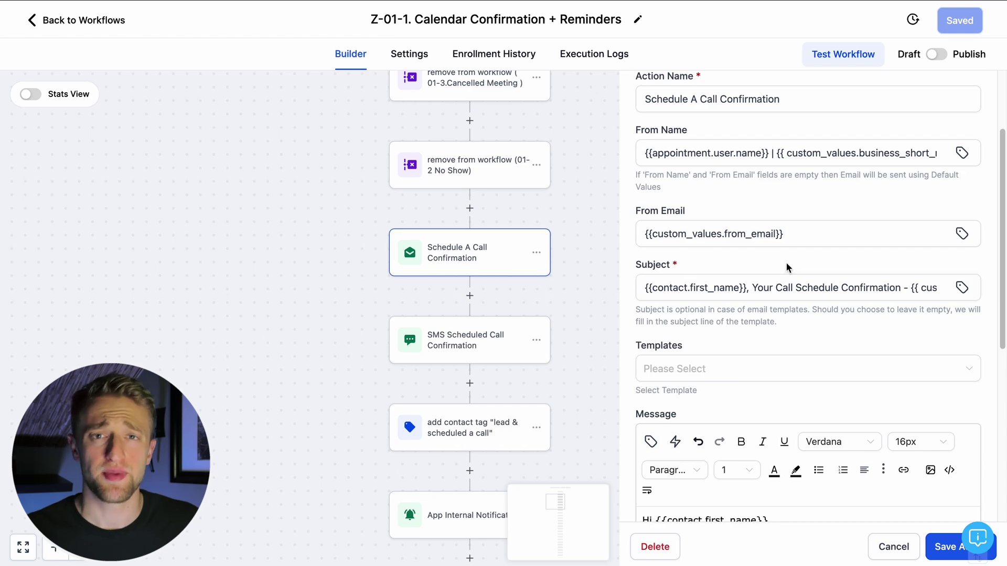
scroll(785, 260, up, 1)
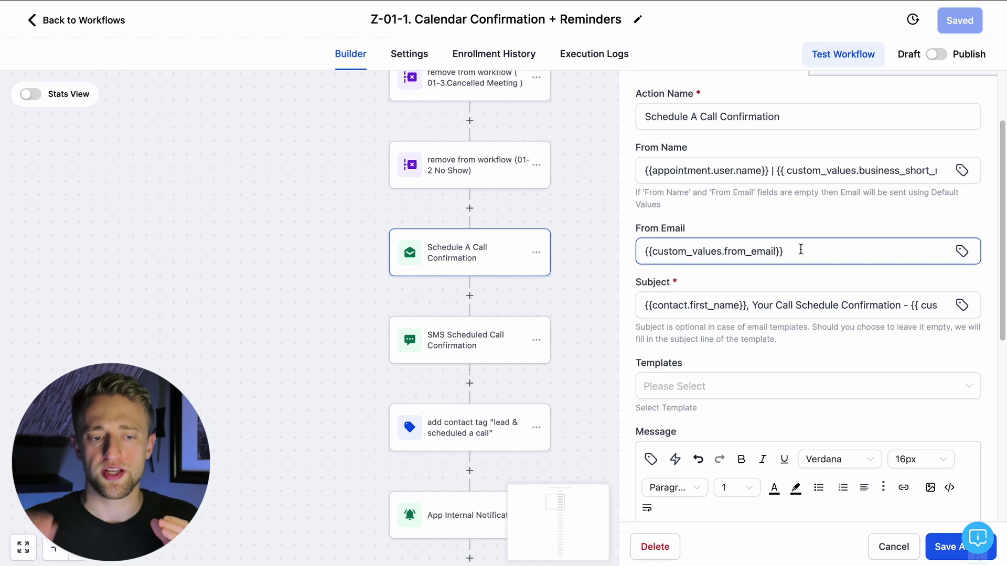
Review the workflow actions that follow the confirmation email, from the contact tag and internal notifications to the first reminders.
click(572, 222)
scroll(561, 312, down, 5)
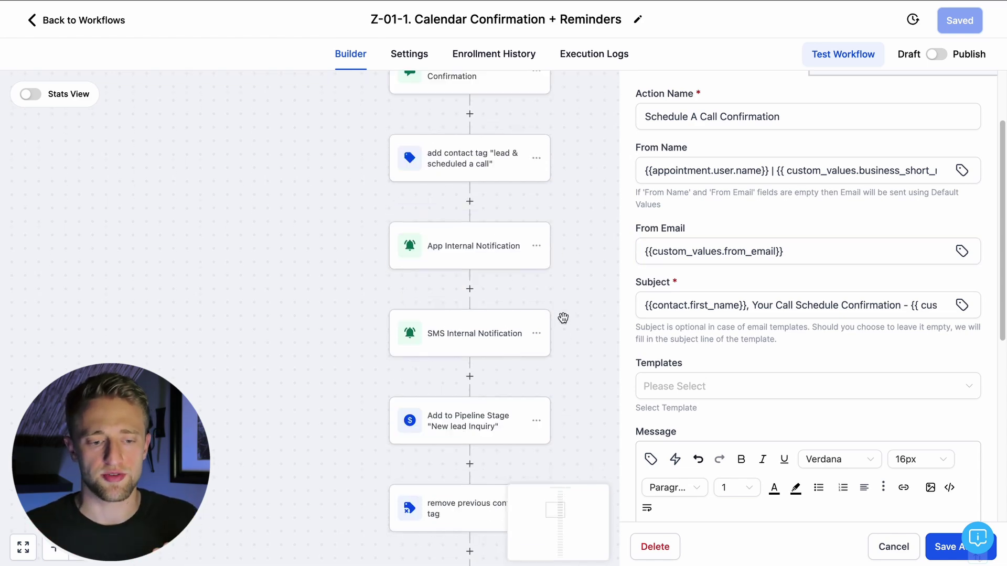
scroll(563, 318, down, 3)
scroll(562, 314, up, 3)
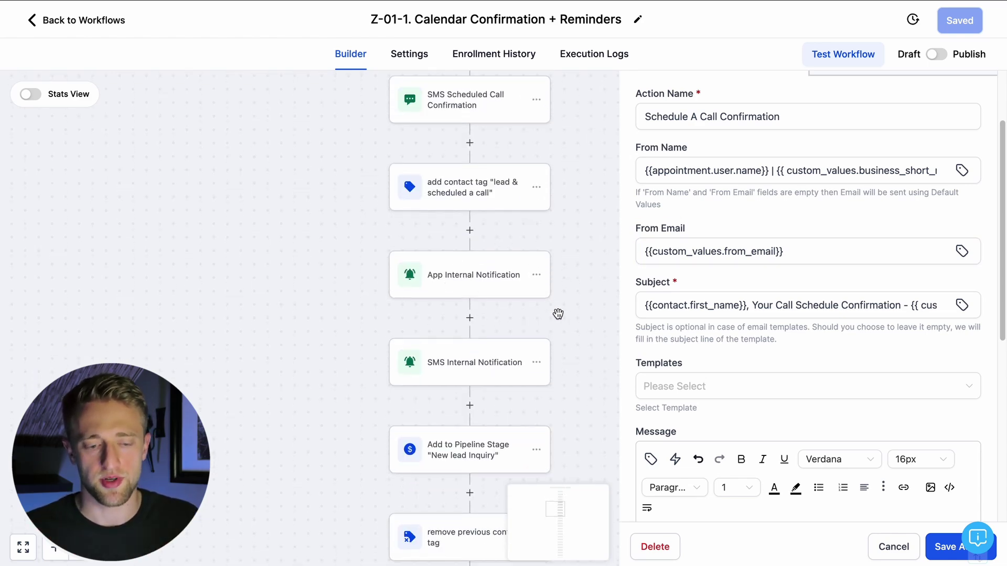
scroll(559, 315, down, 6)
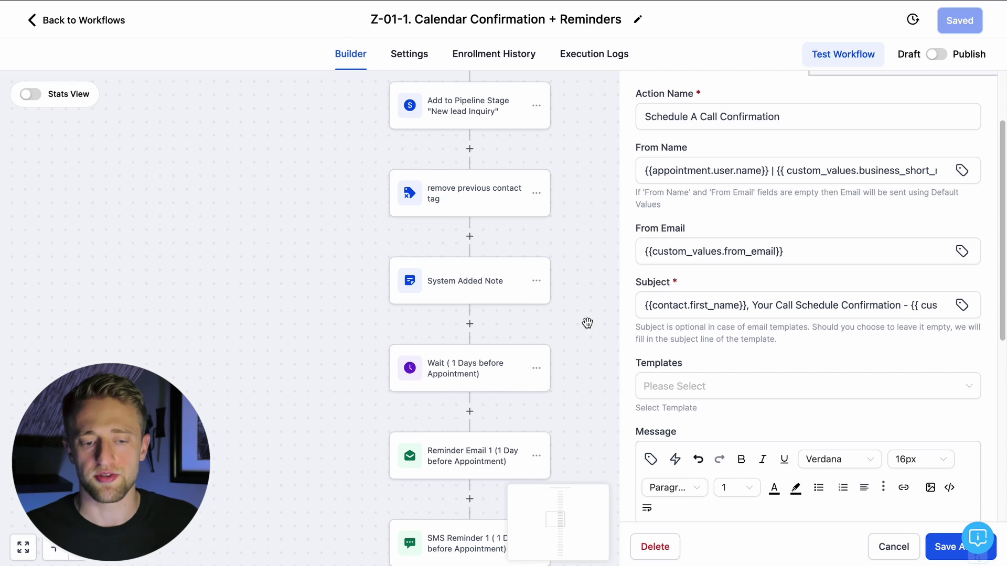
scroll(588, 322, up, 2)
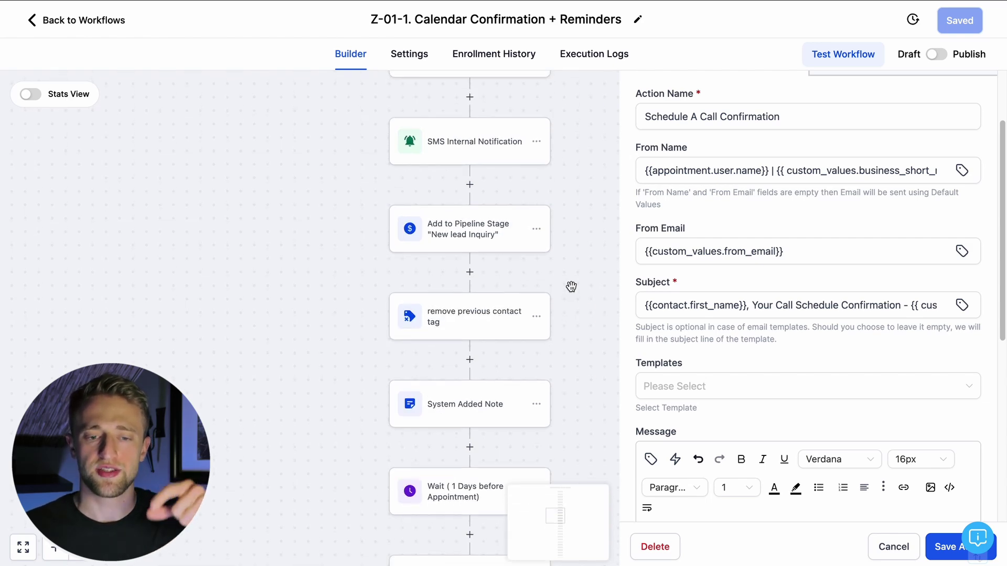
scroll(571, 286, up, 1)
Examine the sender fields of the Schedule A Call Confirmation email, focusing on the From Email placeholder.
click(788, 250)
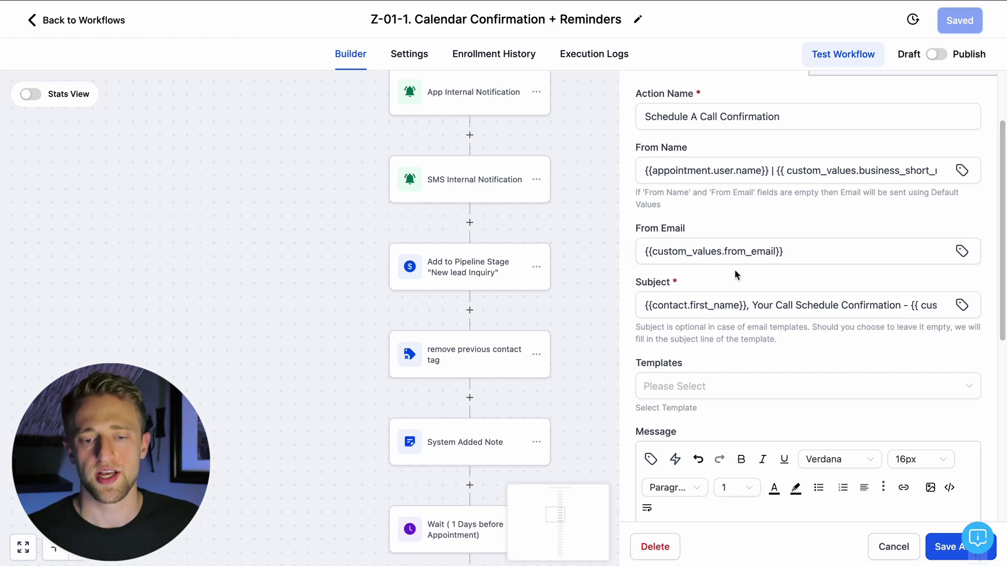
scroll(731, 270, up, 1)
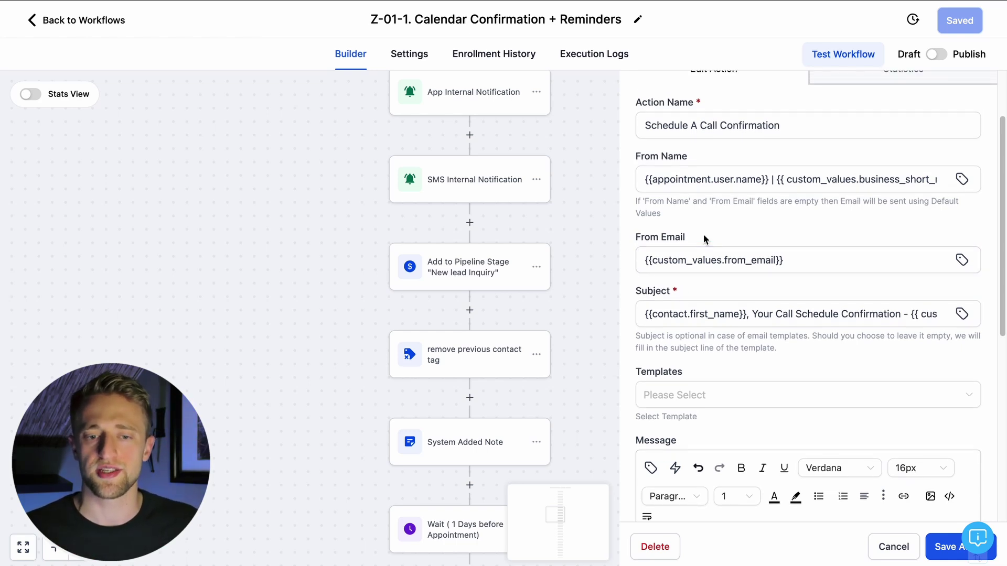
scroll(703, 238, up, 2)
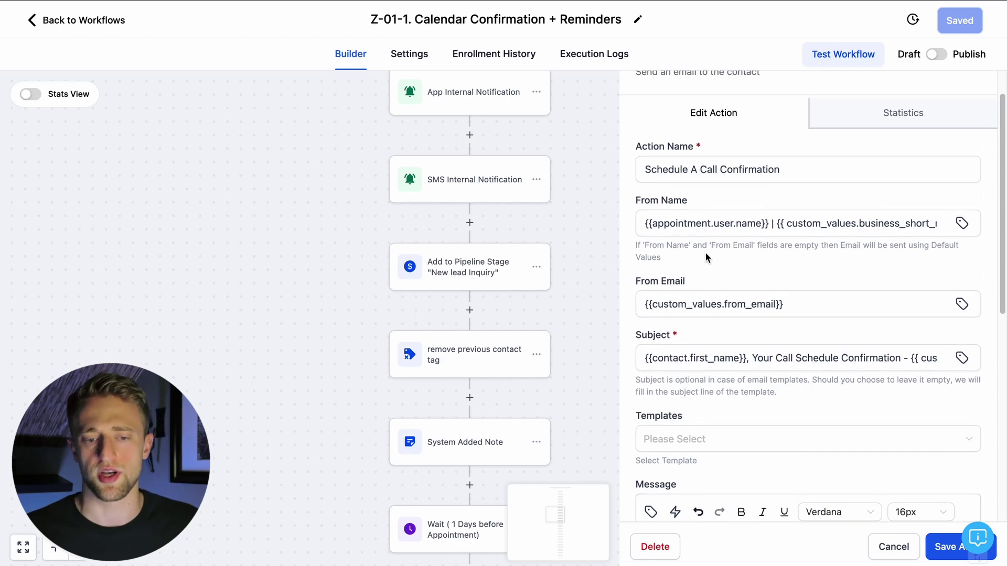
scroll(705, 252, up, 2)
scroll(519, 278, up, 4)
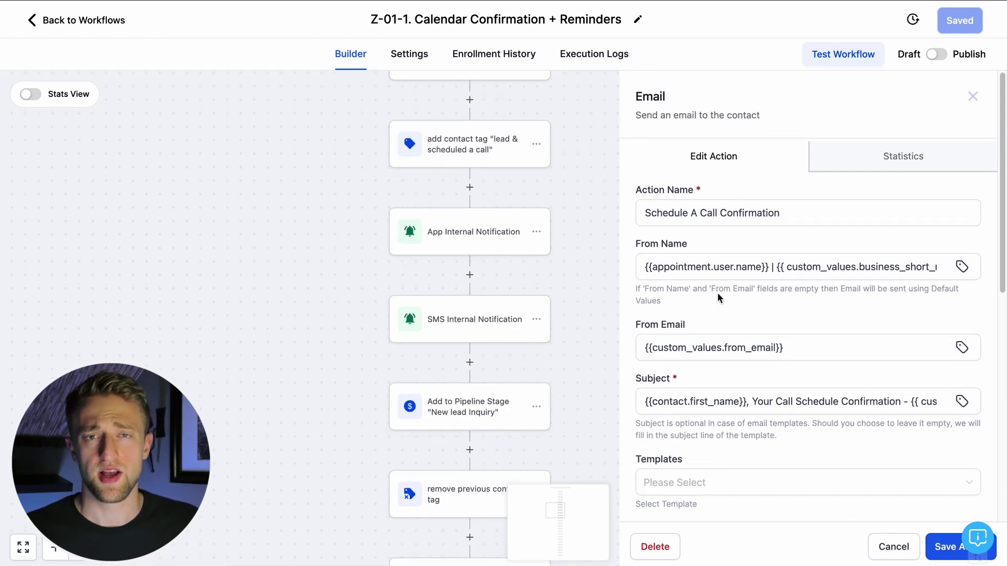
click(780, 355)
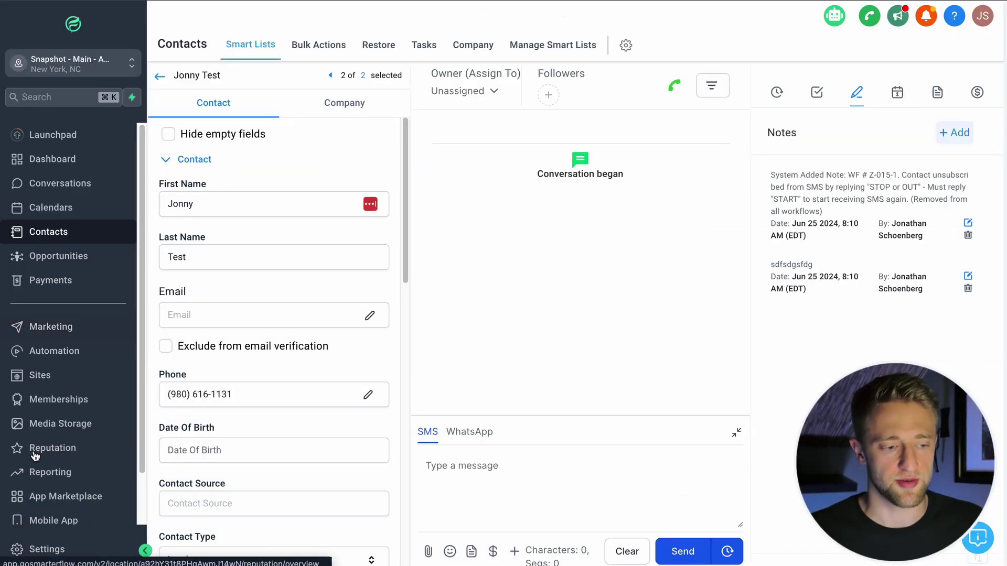
Switch to the account's Custom Values settings, search for "from email" and examine the Z - Email: From Email Address entry.
click(46, 548)
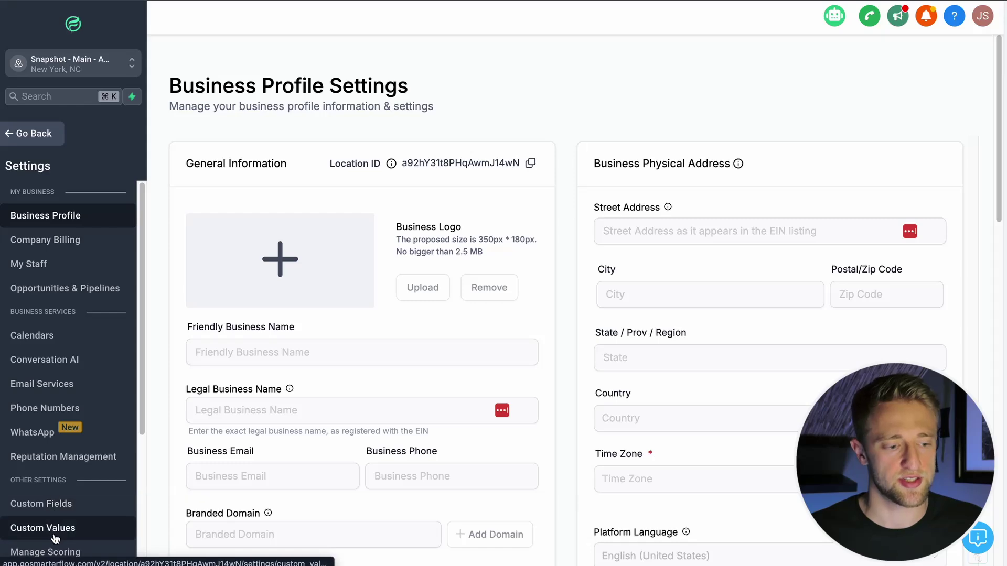
click(50, 529)
click(867, 178)
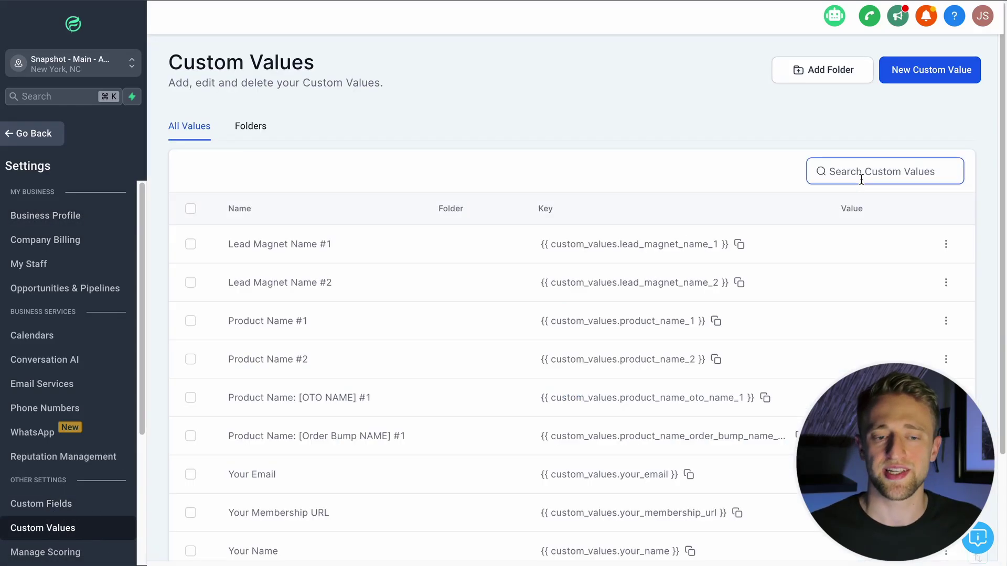
text(from email)
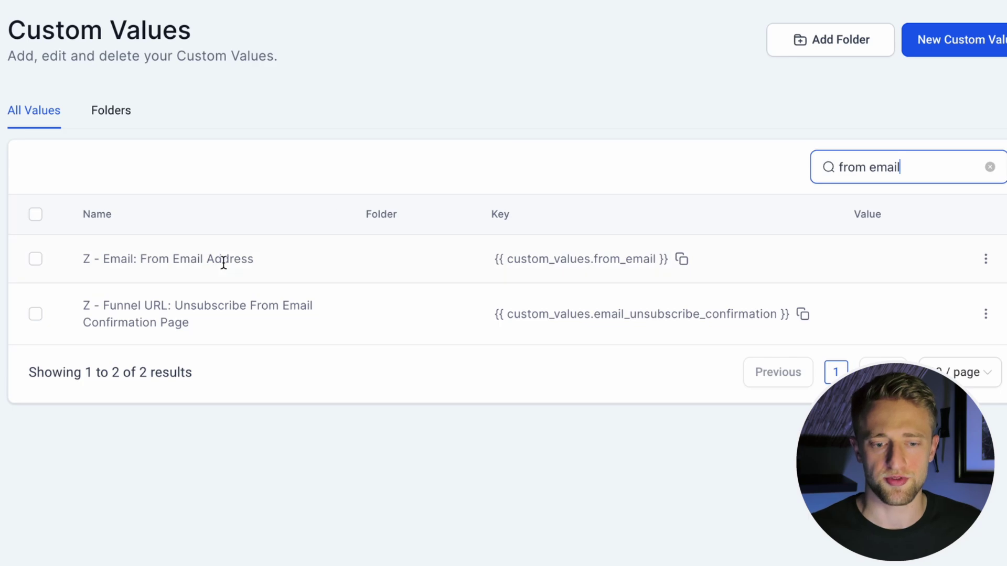
drag(146, 260, 241, 255)
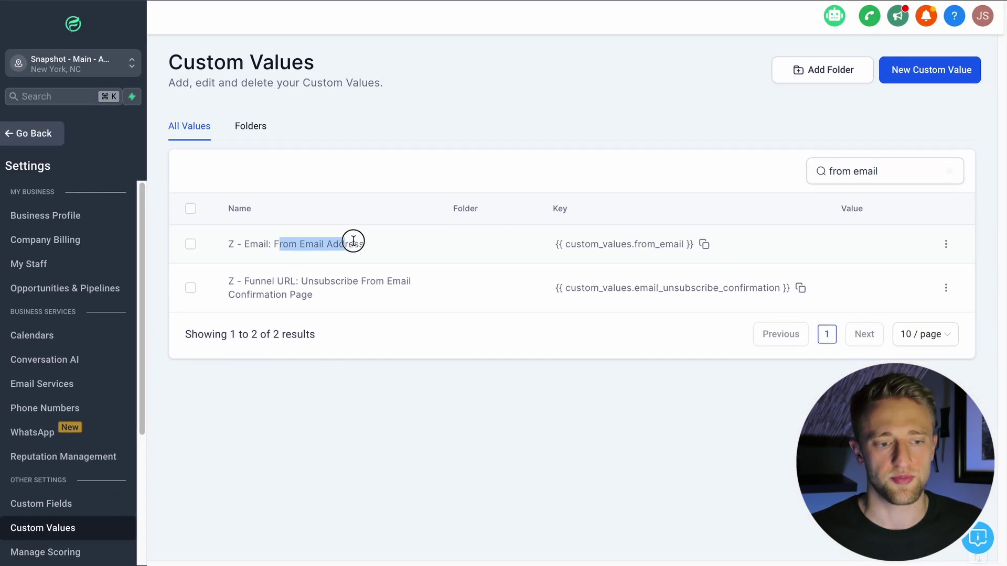
drag(353, 241, 355, 241)
click(440, 247)
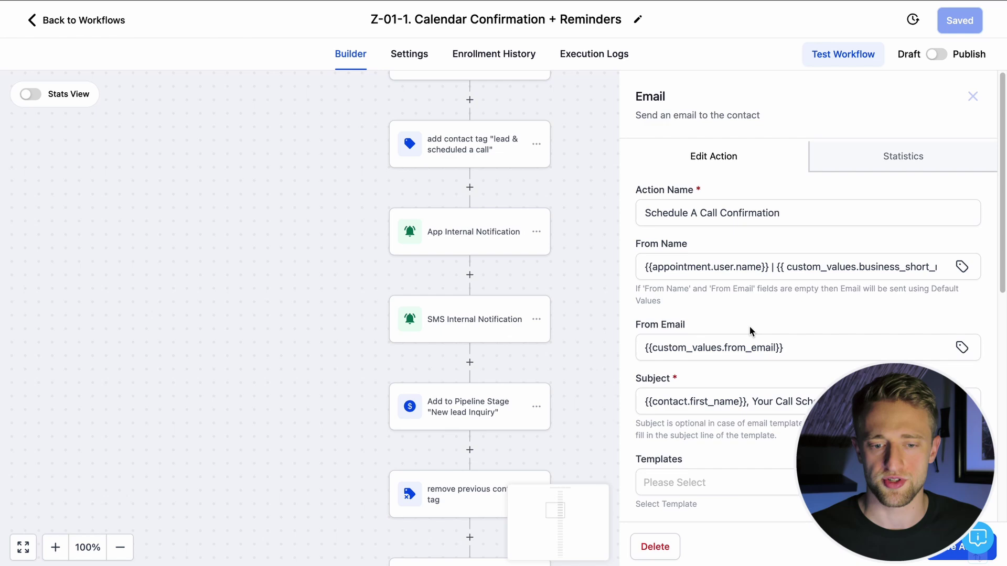
Compare the from_email placeholder in the confirmation email's From Email field with the custom value's key.
click(728, 347)
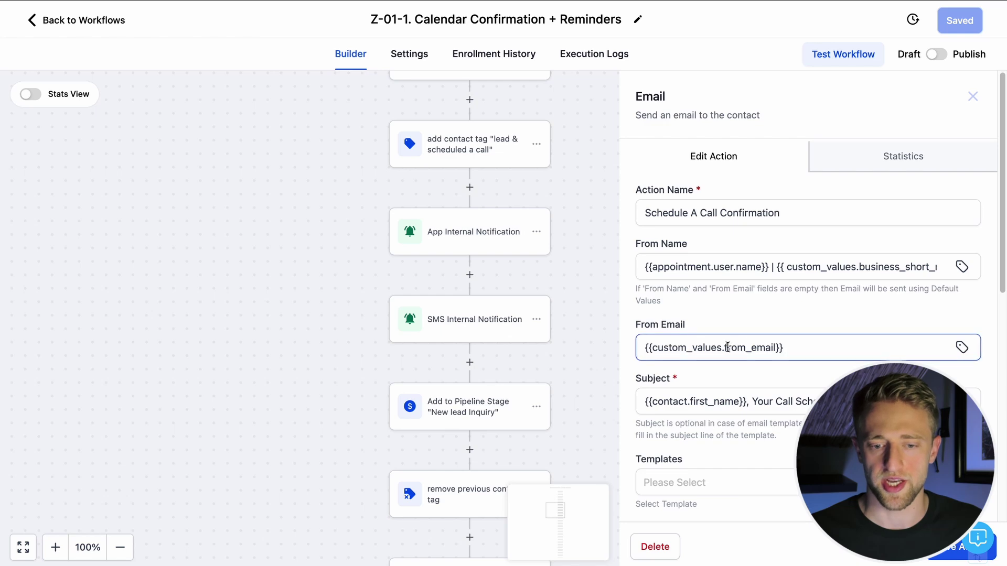
drag(726, 347, 802, 349)
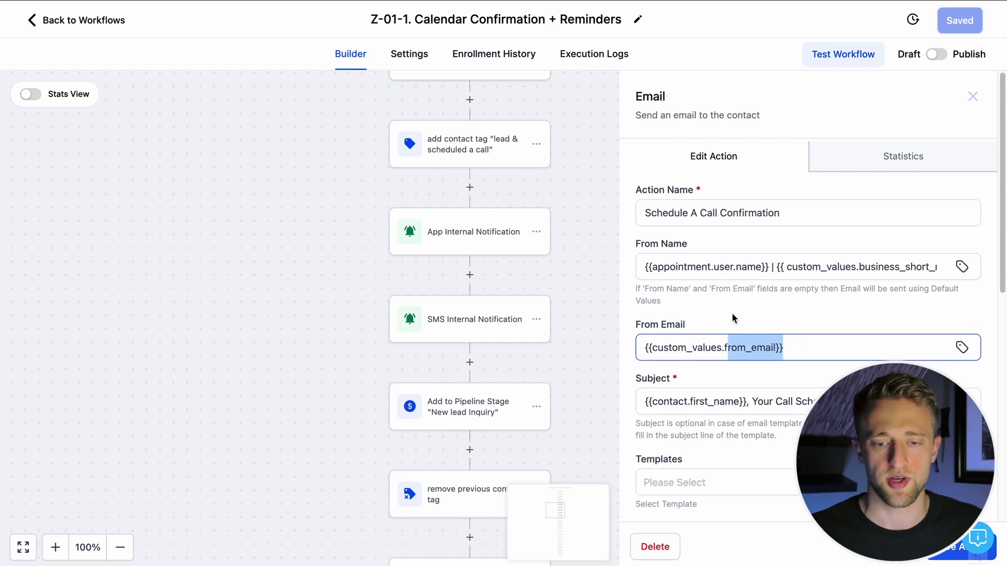
click(575, 204)
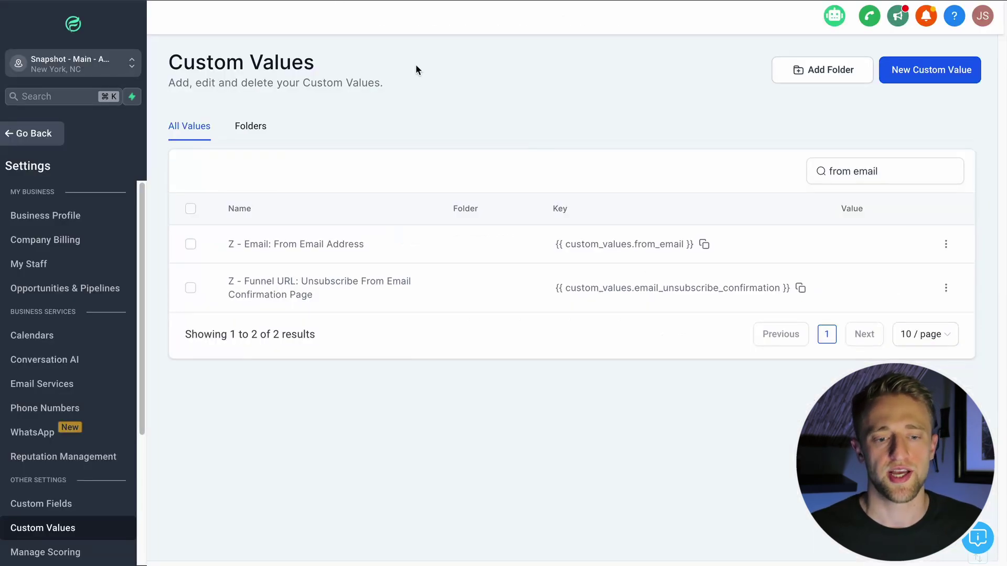
Set the Z - Email: From Email Address custom value to "My Name" and save the update.
click(946, 246)
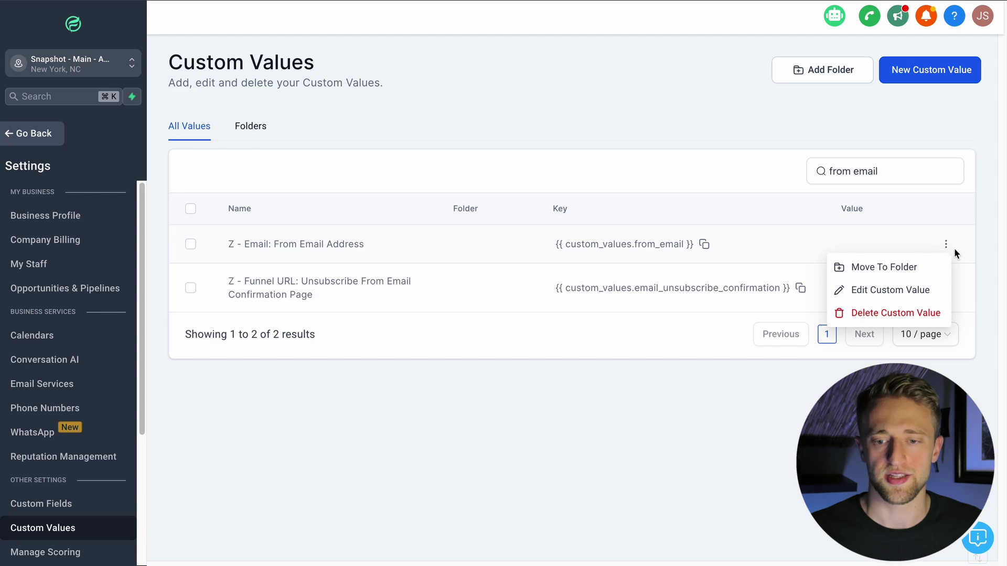
click(899, 290)
click(438, 298)
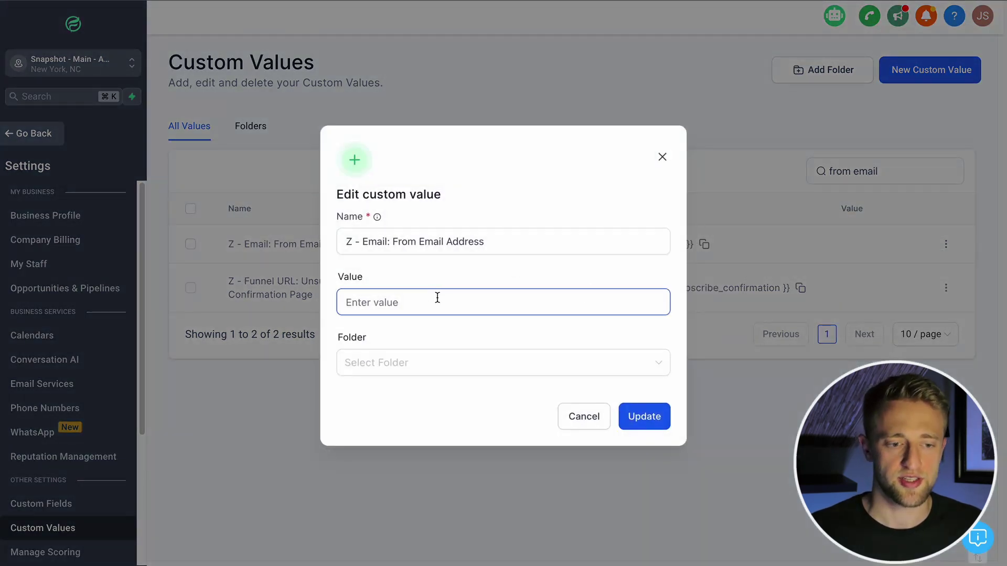
text(My Name)
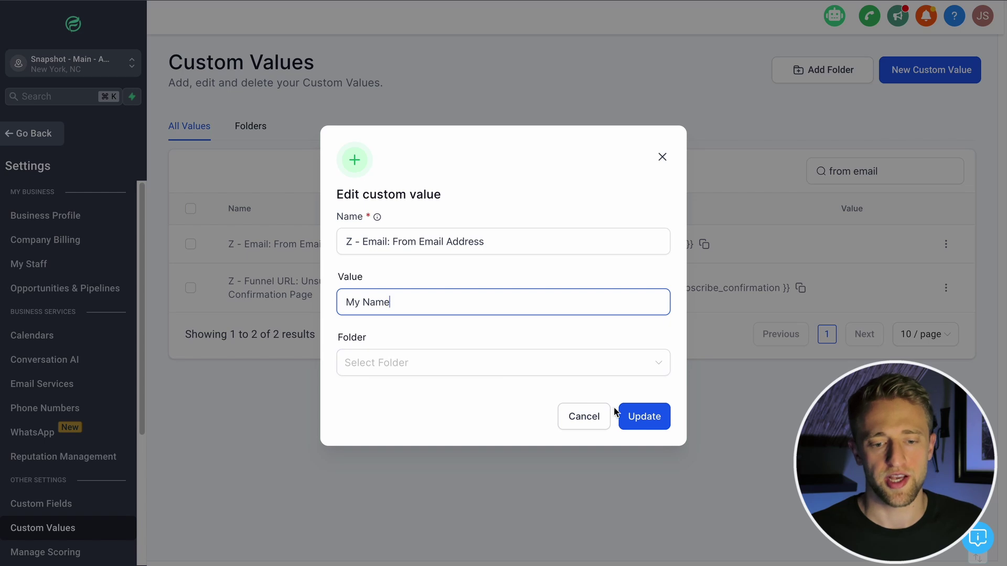
click(632, 417)
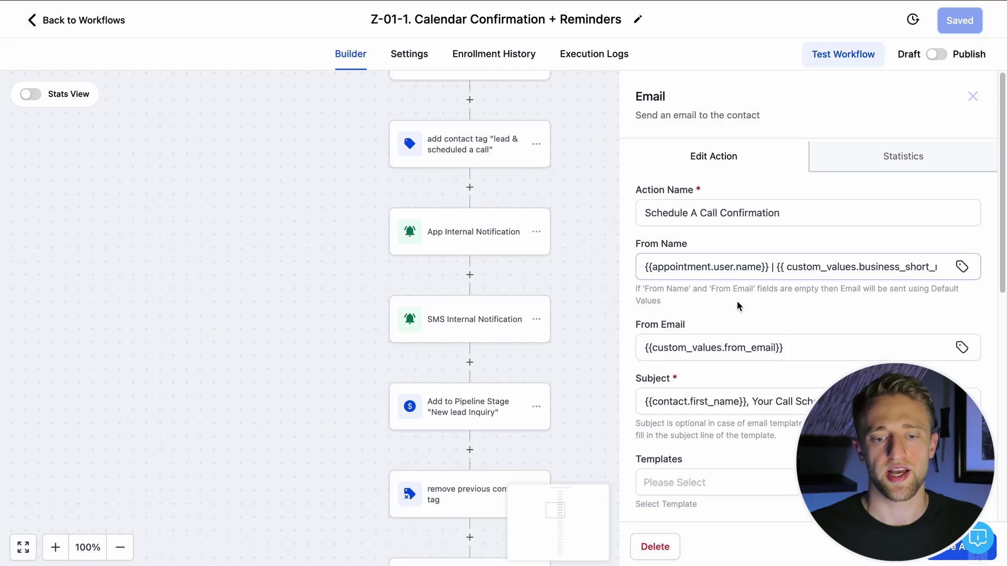
Recheck the From Email placeholder in the confirmation email action and close the action unchanged.
click(798, 353)
drag(814, 347, 617, 344)
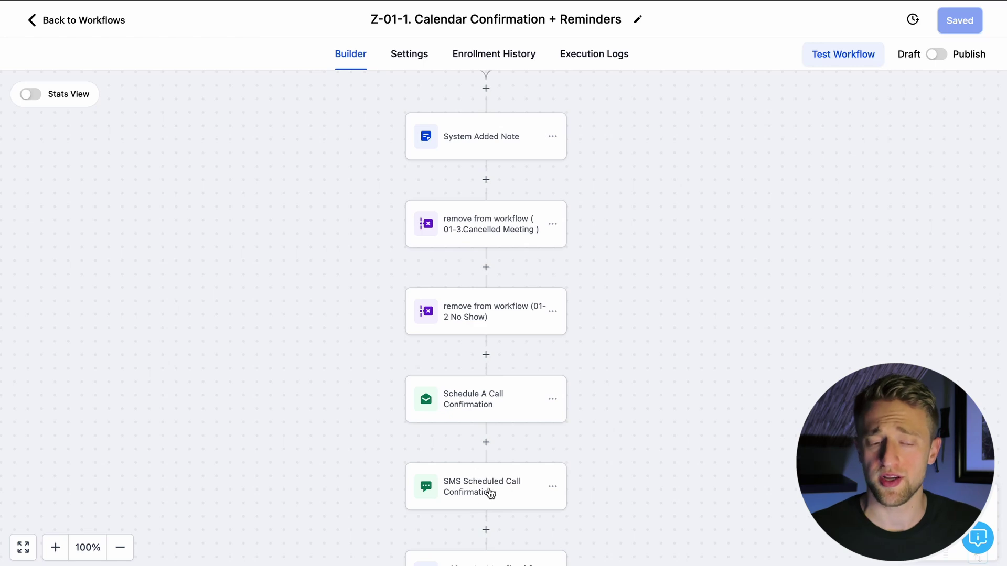
Examine the SMS Scheduled Call Confirmation action's template and message, comparing it with the confirmation email's online meeting link.
click(490, 494)
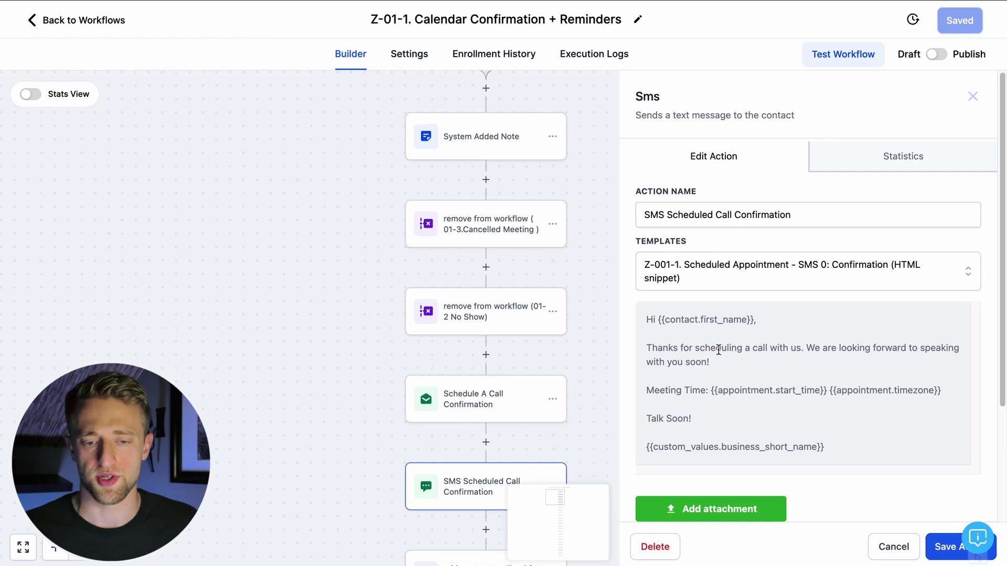
scroll(725, 341, down, 1)
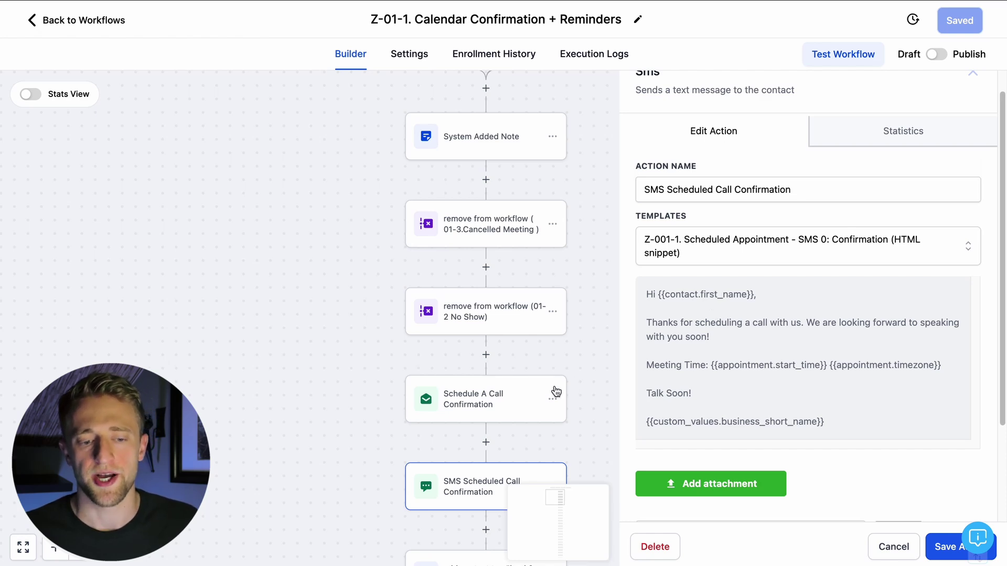
click(496, 395)
drag(818, 353, 680, 282)
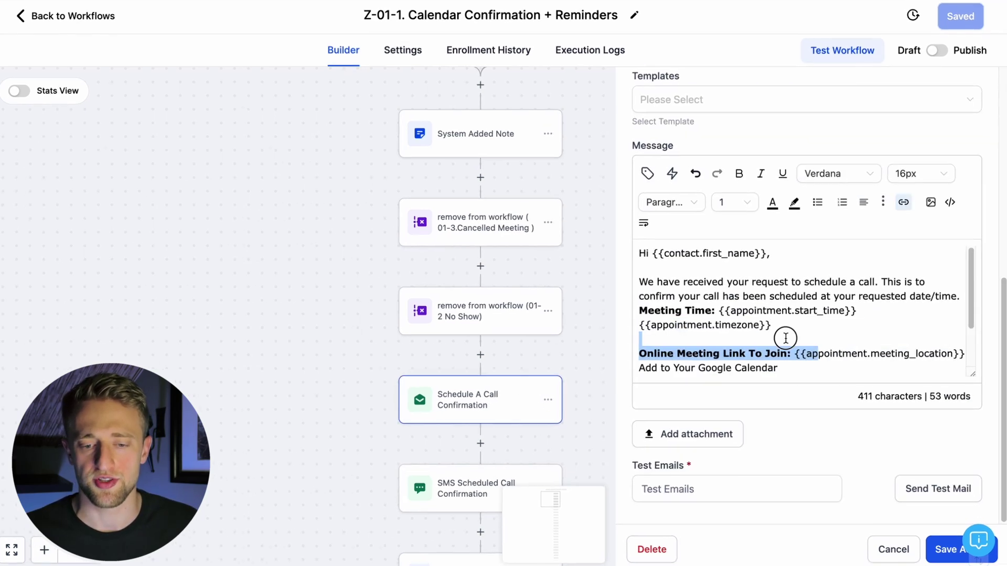
click(467, 485)
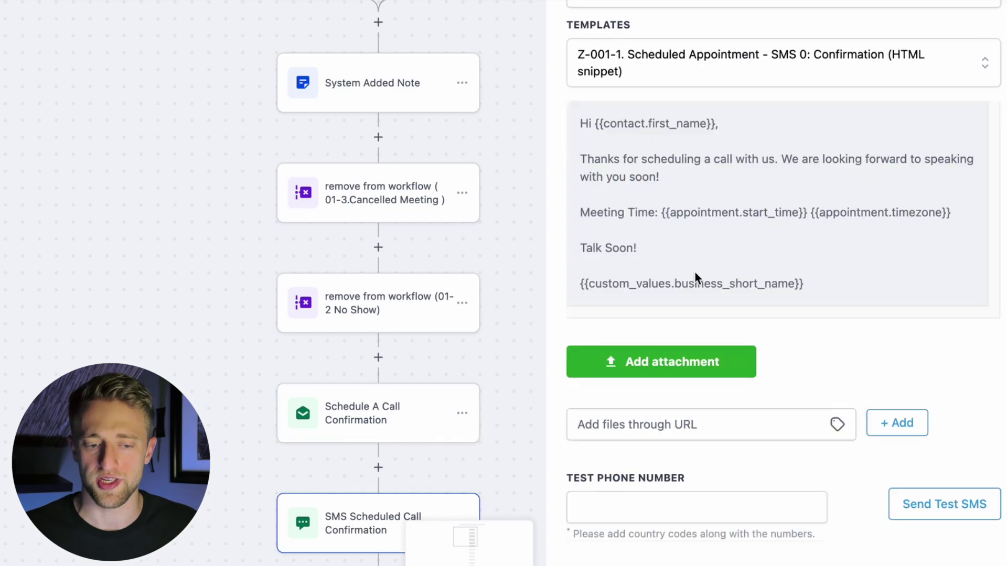
scroll(694, 272, up, 3)
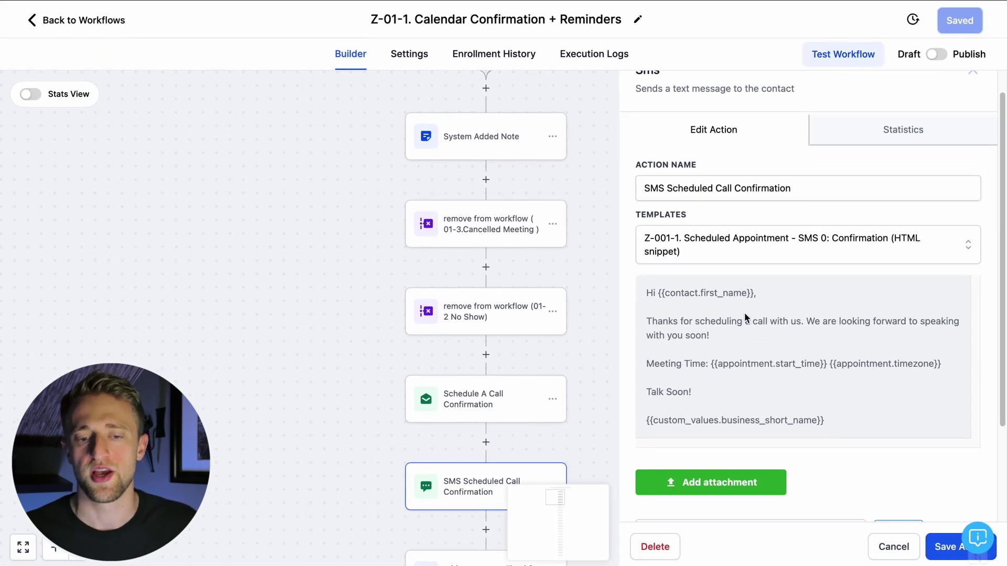
triple_click(844, 420)
click(741, 364)
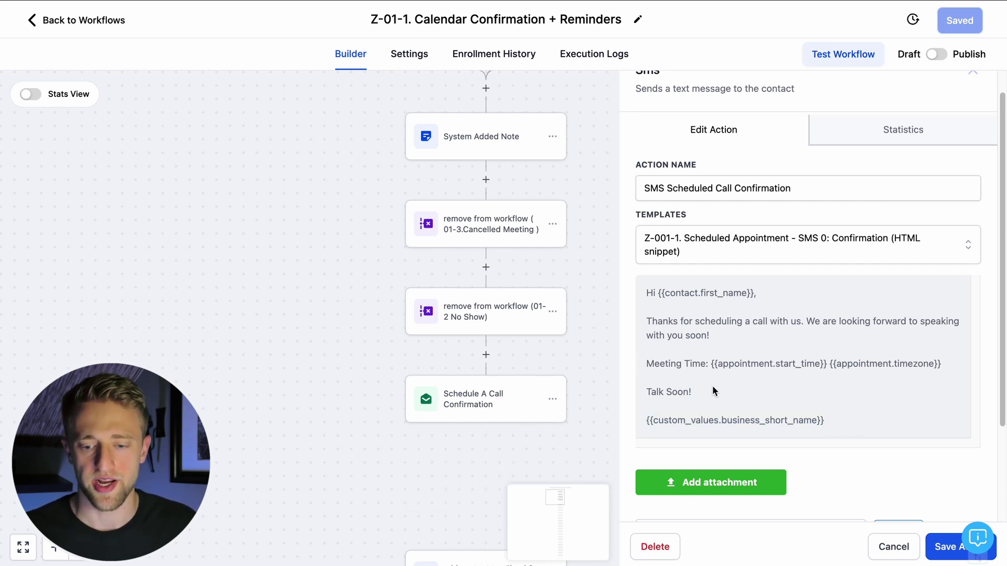
Close the SMS Scheduled Call Confirmation action without saving and reopen it from the workflow.
click(893, 546)
scroll(667, 382, down, 2)
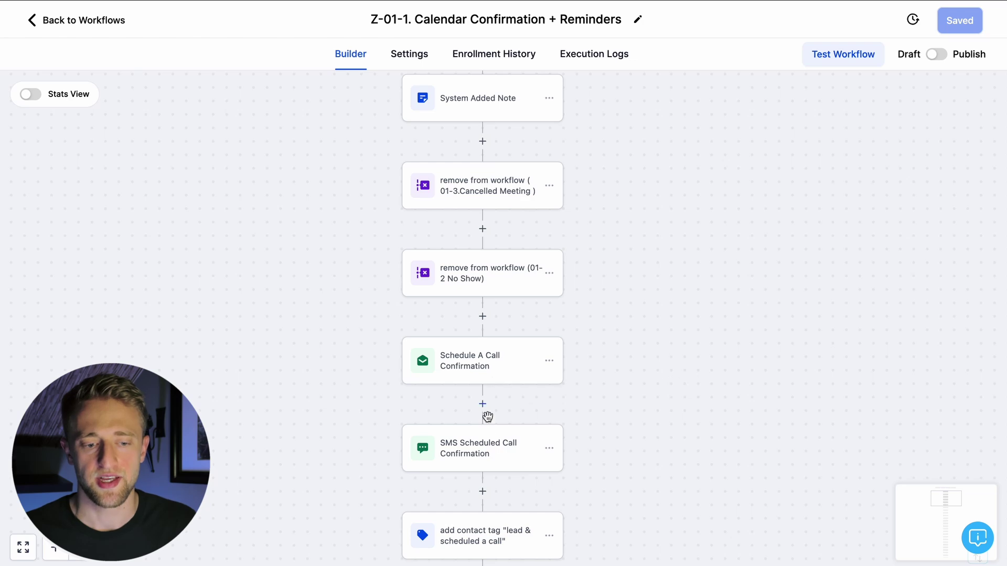
click(483, 449)
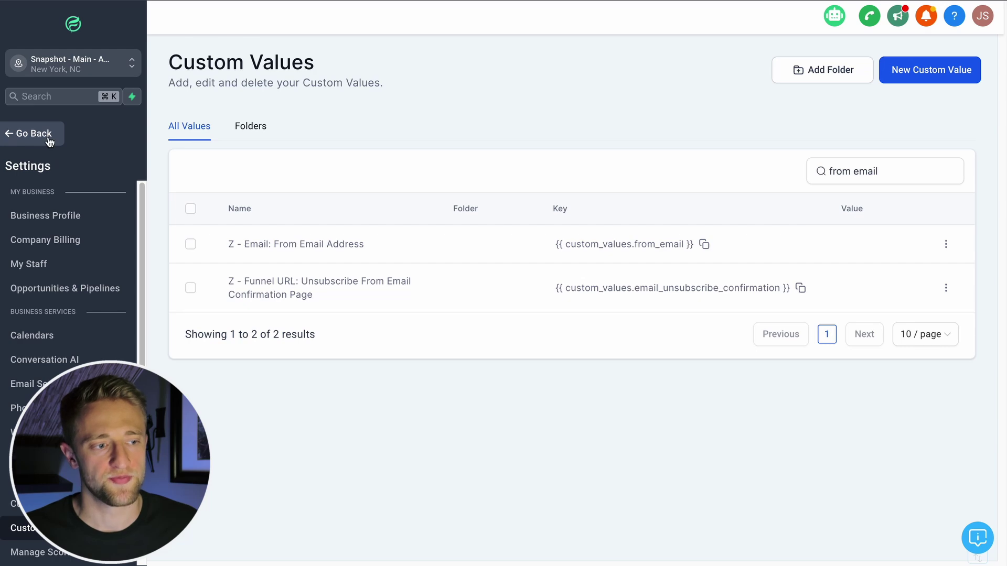
Leave Settings and open the "Z-001-1. Scheduled Appointment - SMS 0: Confirmation" snippet from the Marketing message templates for editing.
click(20, 137)
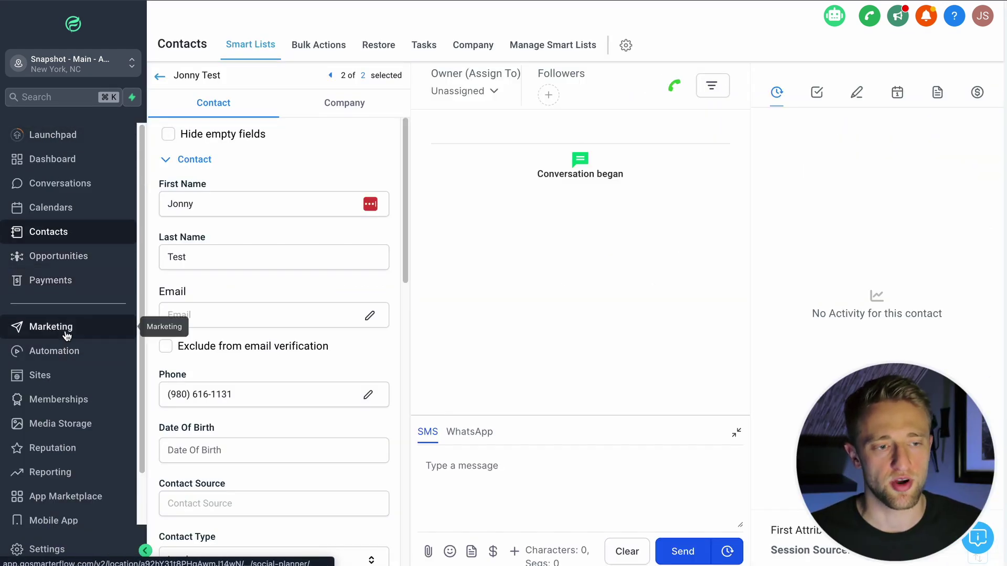
click(31, 327)
mouse_move(323, 47)
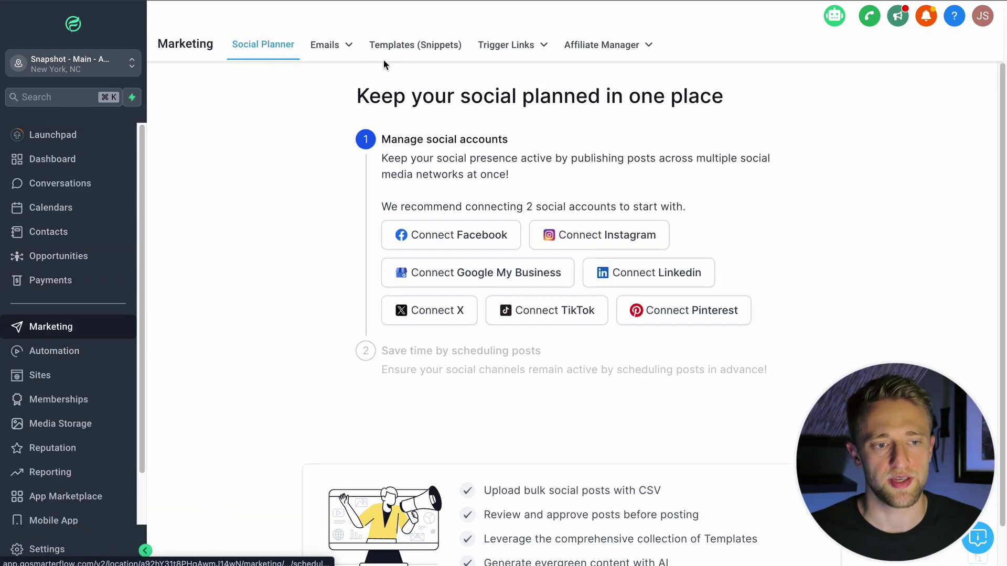
click(417, 47)
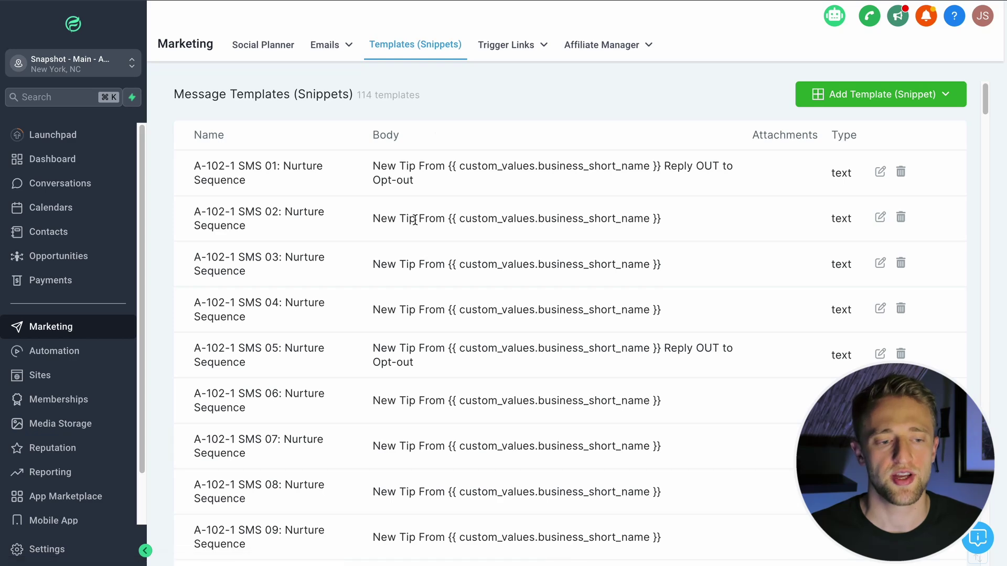
scroll(416, 225, down, 10)
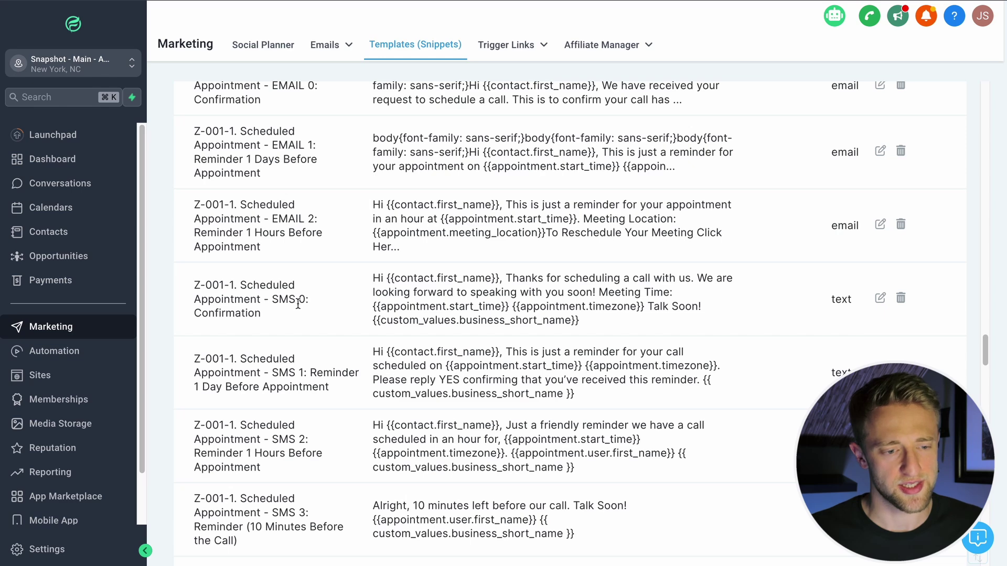
click(880, 298)
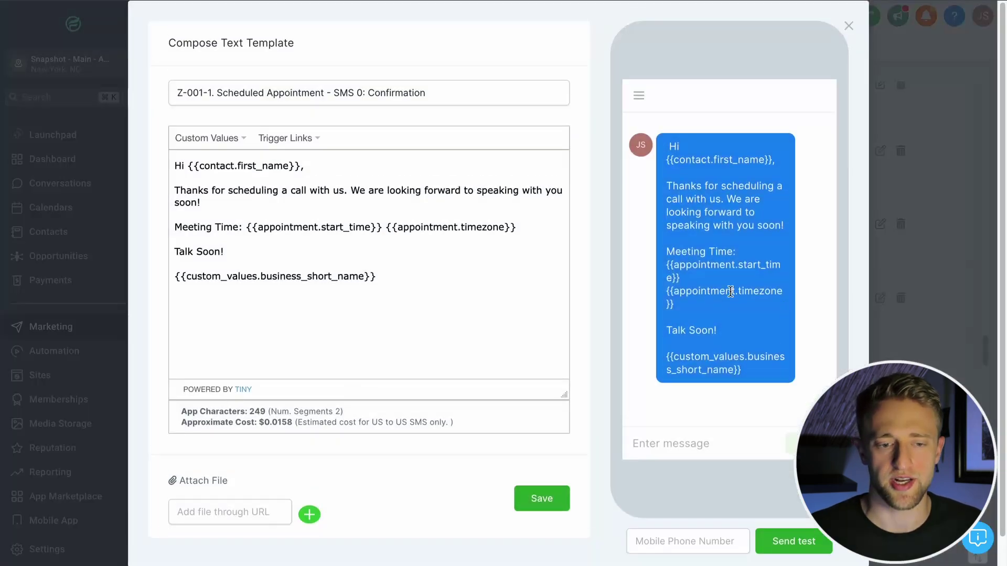
Examine the SMS 0: Confirmation snippet's message text and preview, and close the template unchanged.
drag(421, 295, 175, 184)
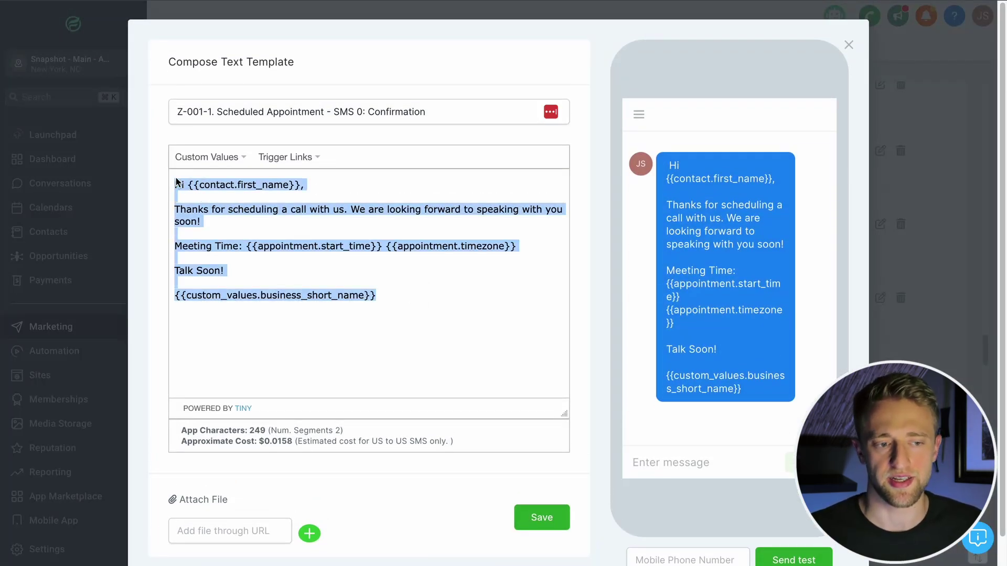
click(396, 258)
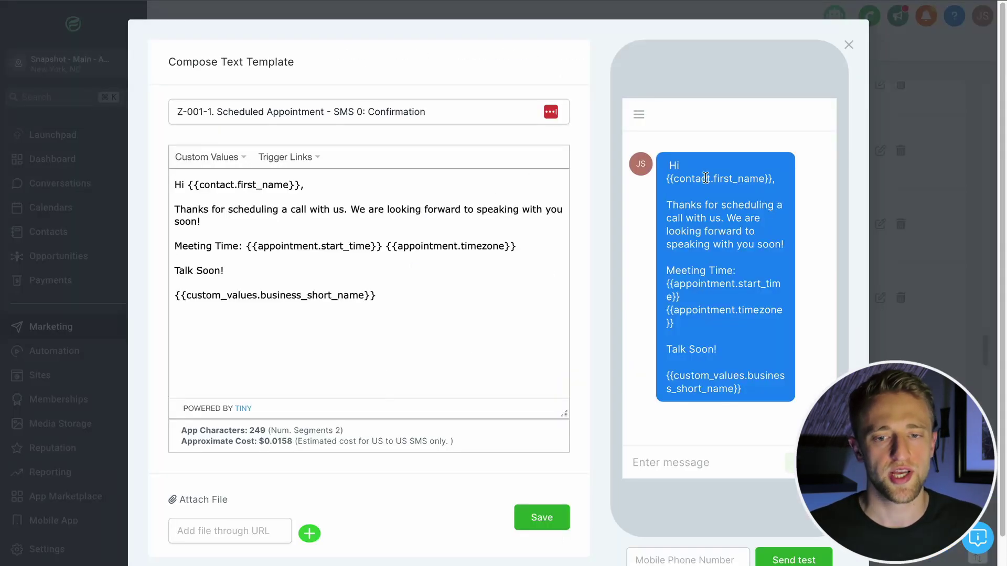
click(849, 46)
Insert the "A-102-1 SMS 20: Nurture Sequence" template into a new SMS for the test contact and highlight its text.
click(127, 232)
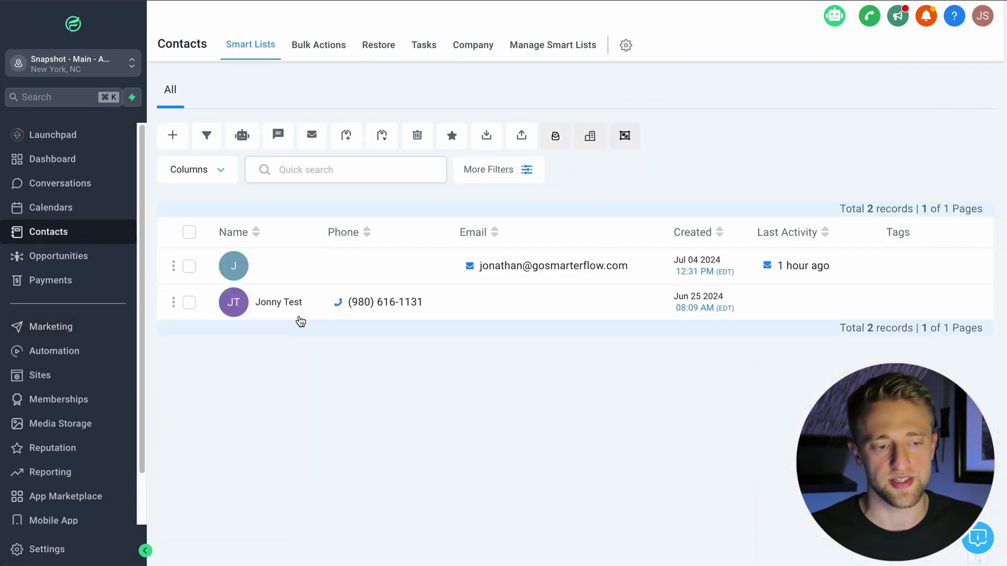
click(235, 302)
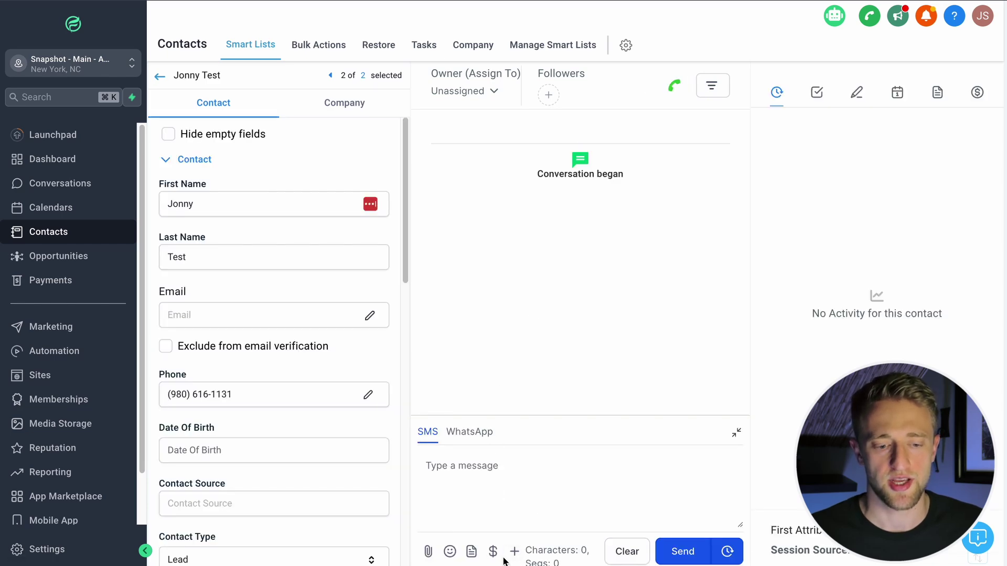
click(473, 556)
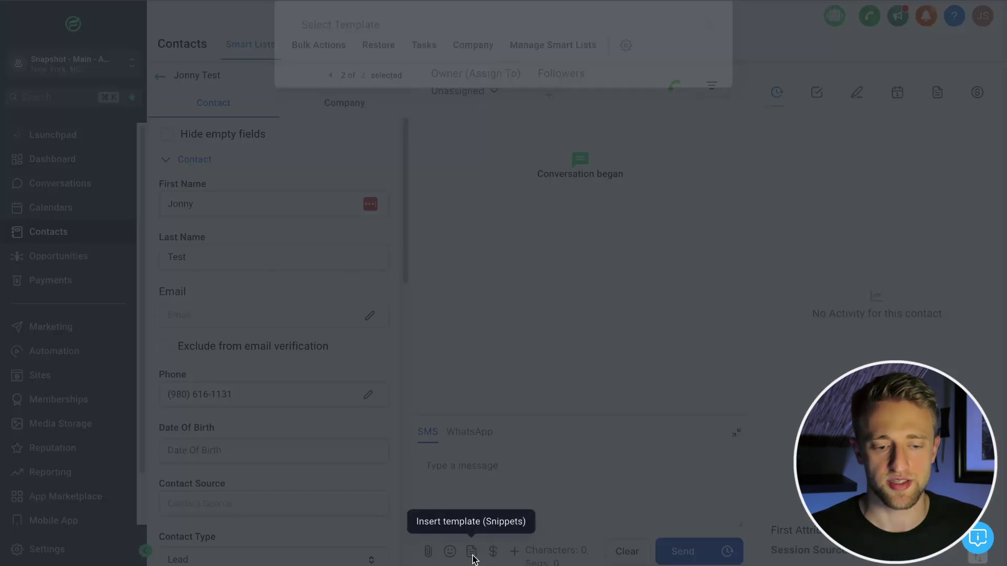
click(487, 109)
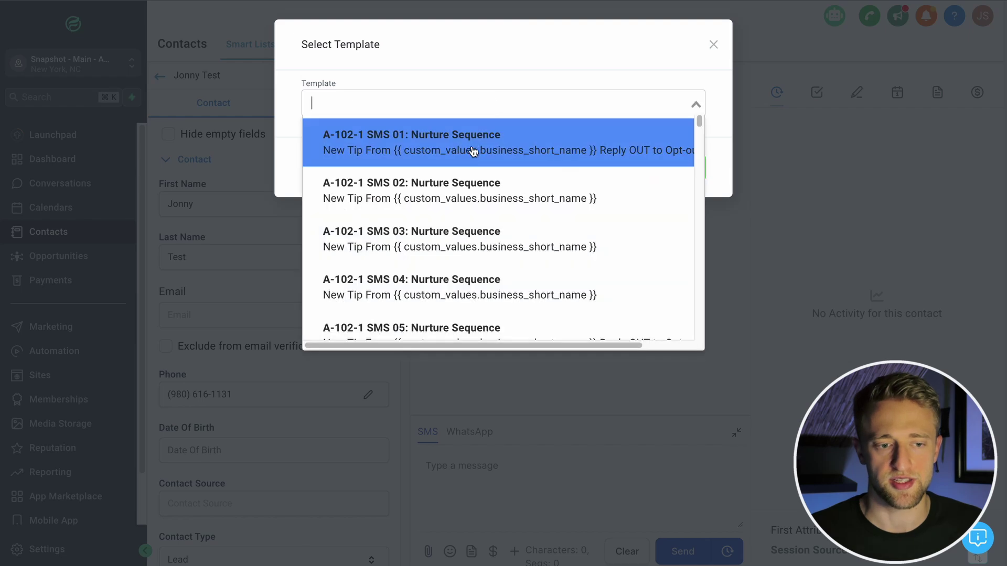
scroll(472, 180, down, 15)
click(460, 233)
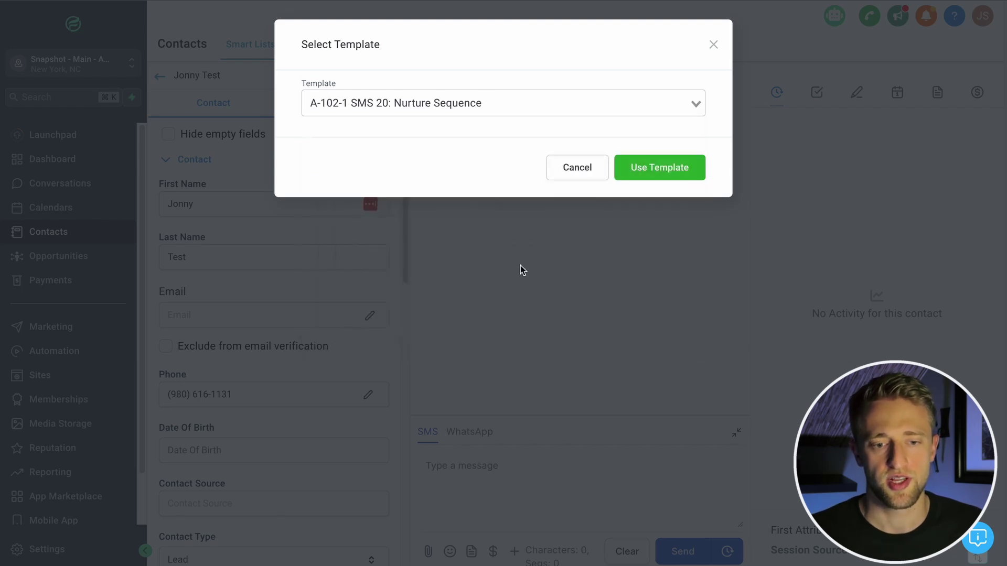
click(658, 166)
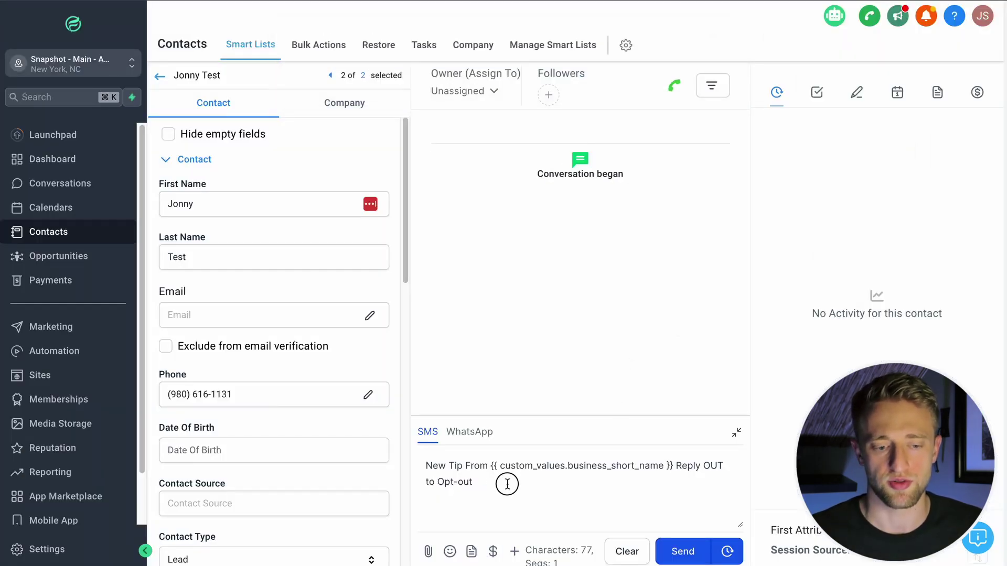
drag(507, 484, 425, 455)
click(550, 370)
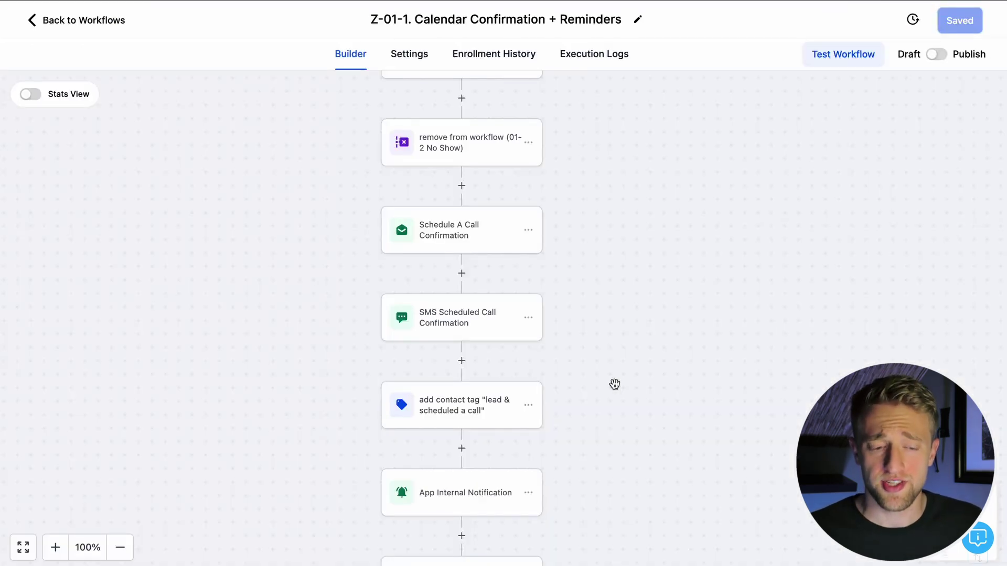
Open the add contact tag "lead & scheduled a call" action in the workflow and check its tags.
drag(614, 385, 630, 304)
click(454, 326)
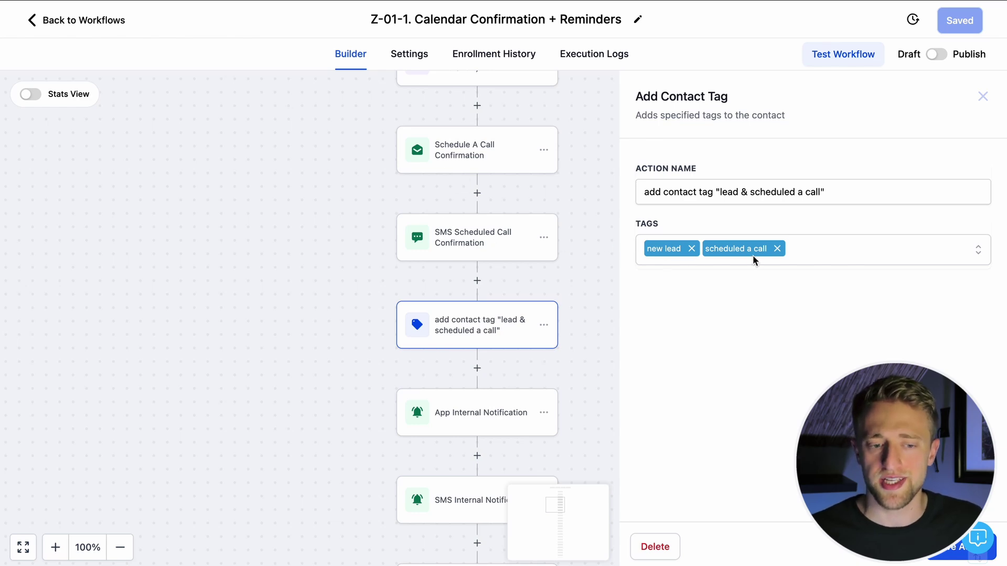
Examine the App Internal Notification action's available notification types, title, message, redirect page and recipient user type.
scroll(580, 362, down, 5)
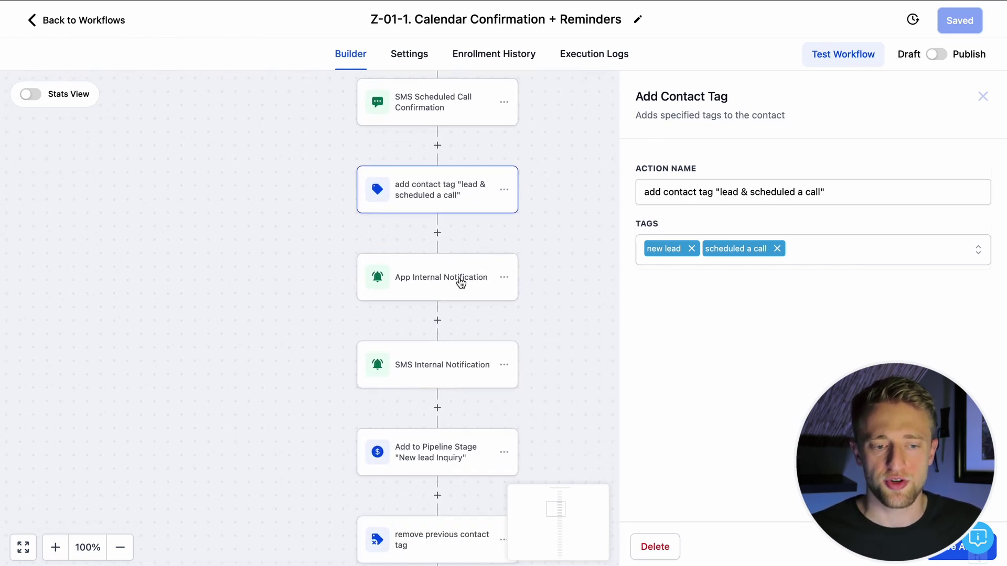
click(461, 283)
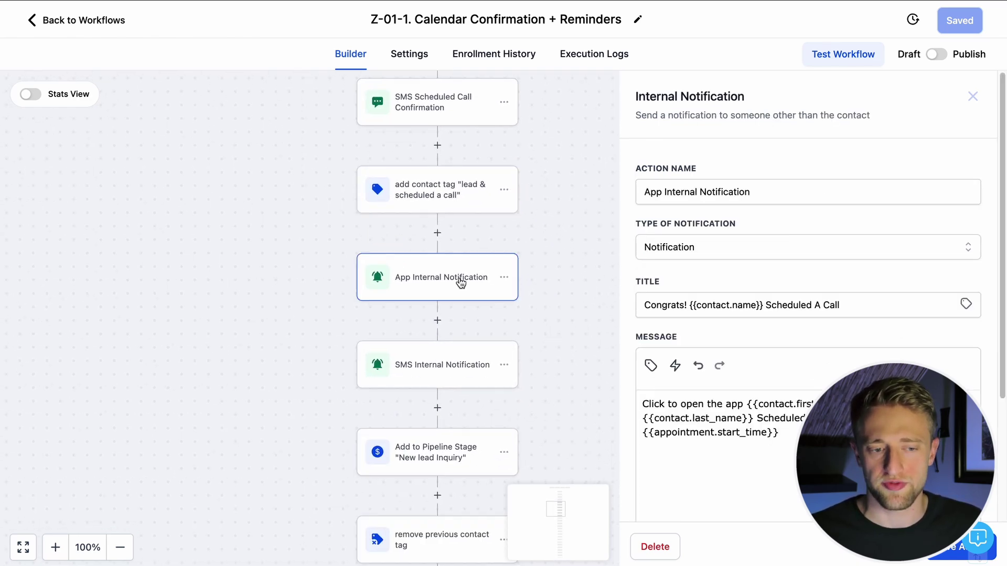
click(666, 251)
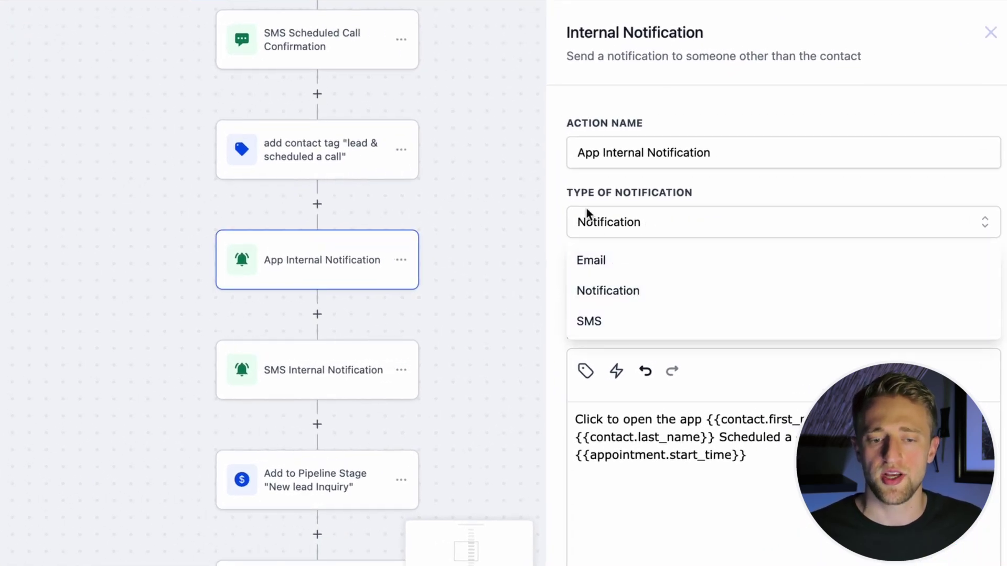
click(582, 182)
scroll(624, 257, down, 4)
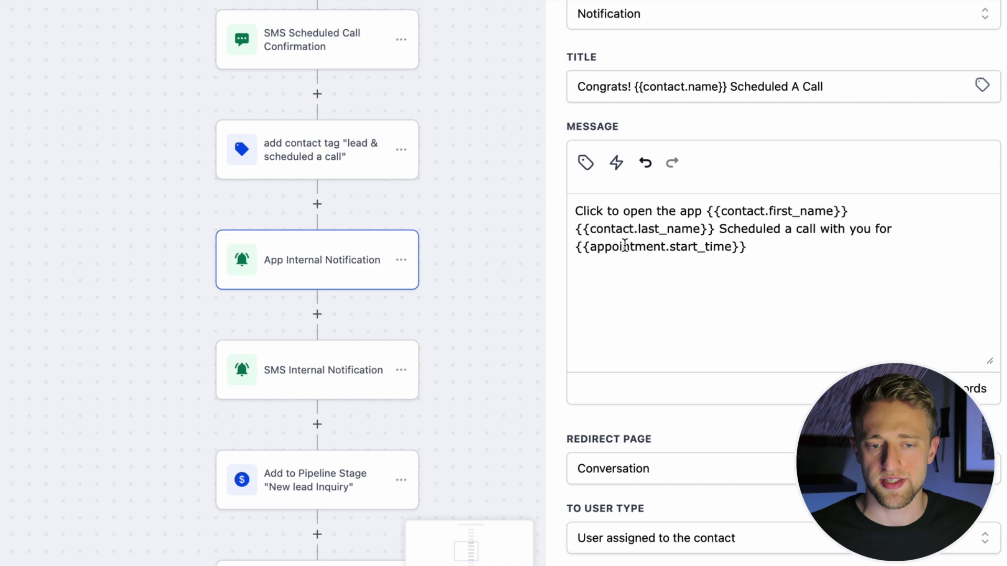
click(764, 260)
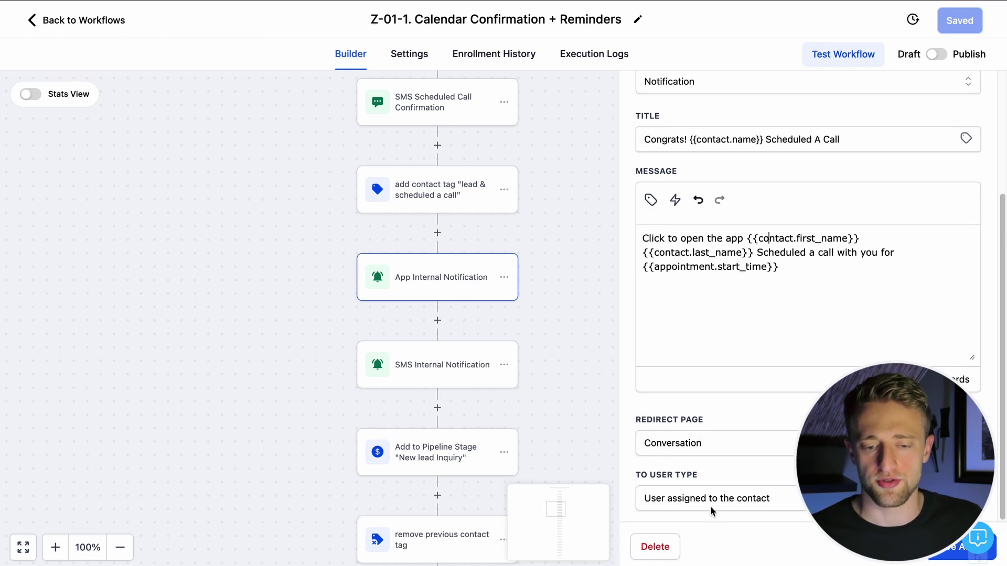
Review the SMS Internal Notification action's type, recipient and message, and close it unchanged.
click(436, 363)
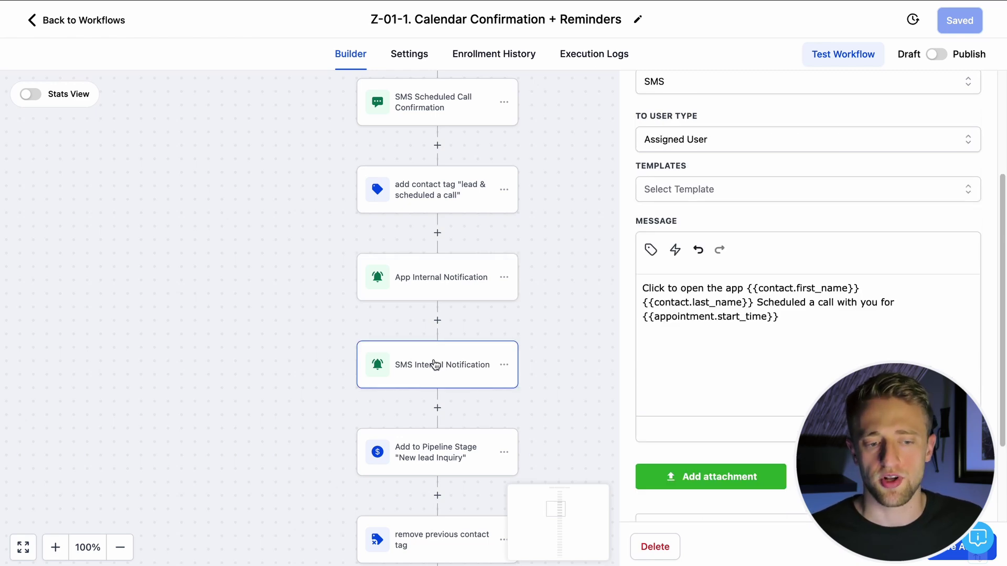
scroll(707, 275, up, 3)
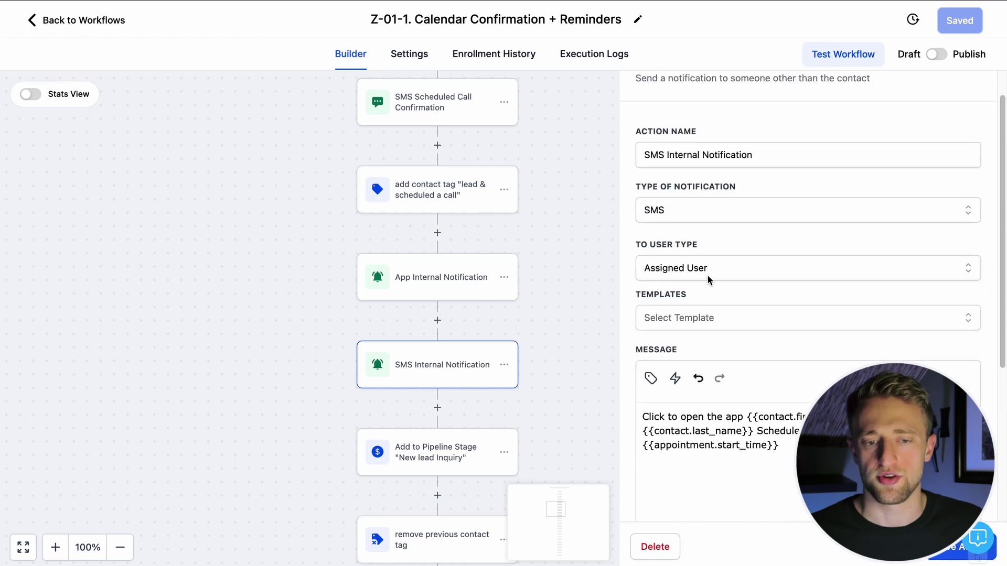
scroll(664, 306, down, 2)
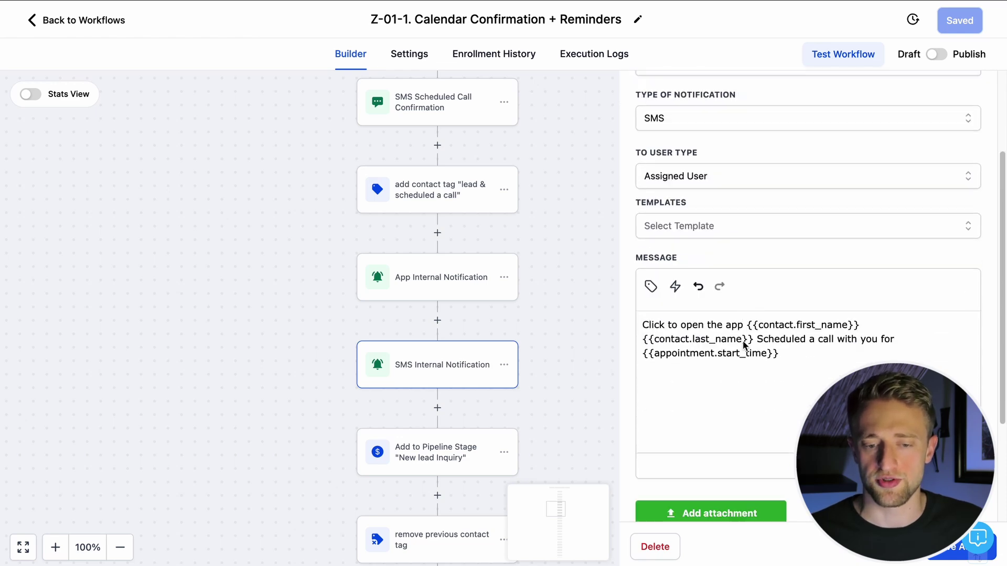
scroll(544, 339, down, 1)
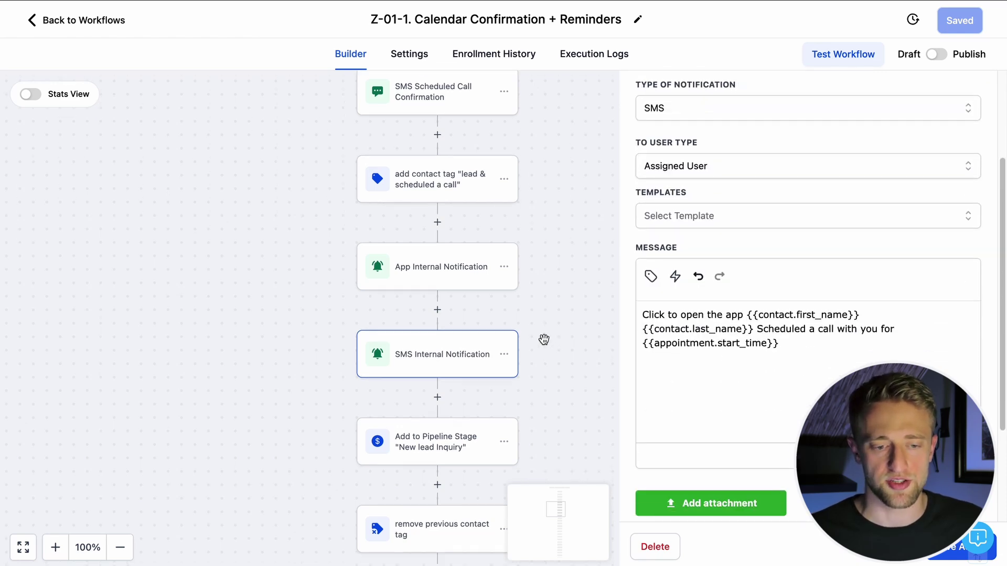
click(618, 402)
Open the Add to Pipeline Stage "New lead Inquiry" action and view the available pipelines, keeping 001. Main Leads Pipeline.
drag(619, 401, 620, 249)
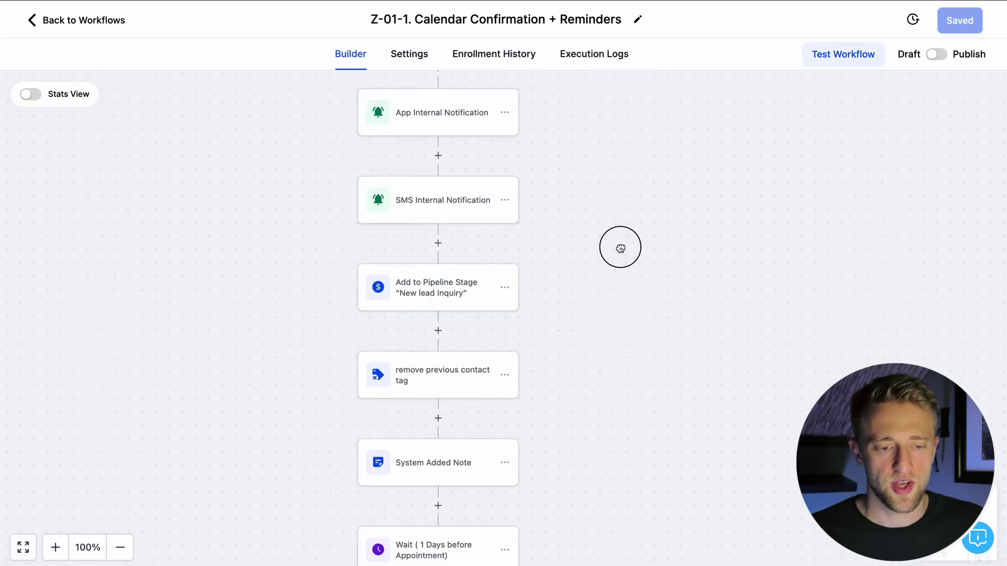
click(433, 291)
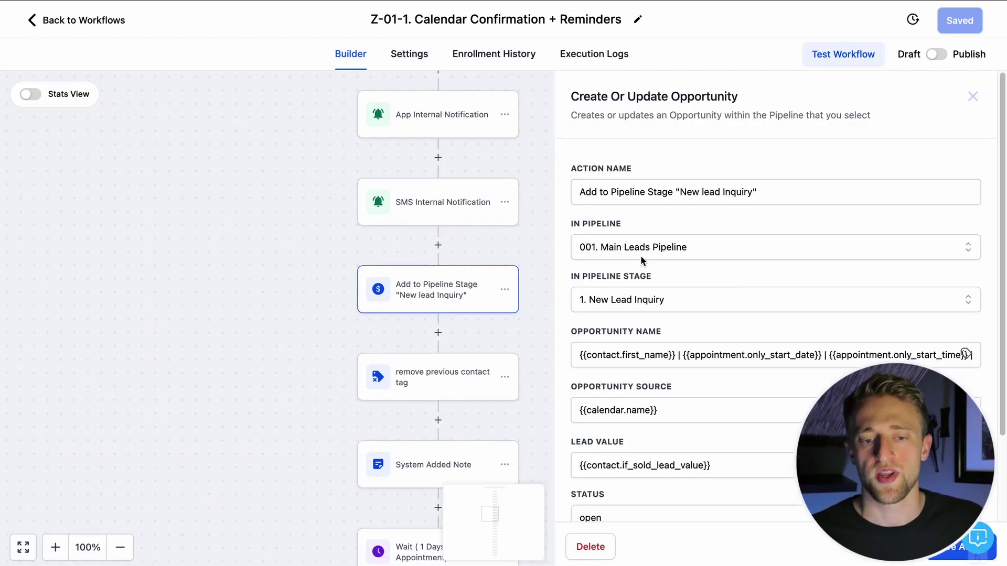
click(661, 254)
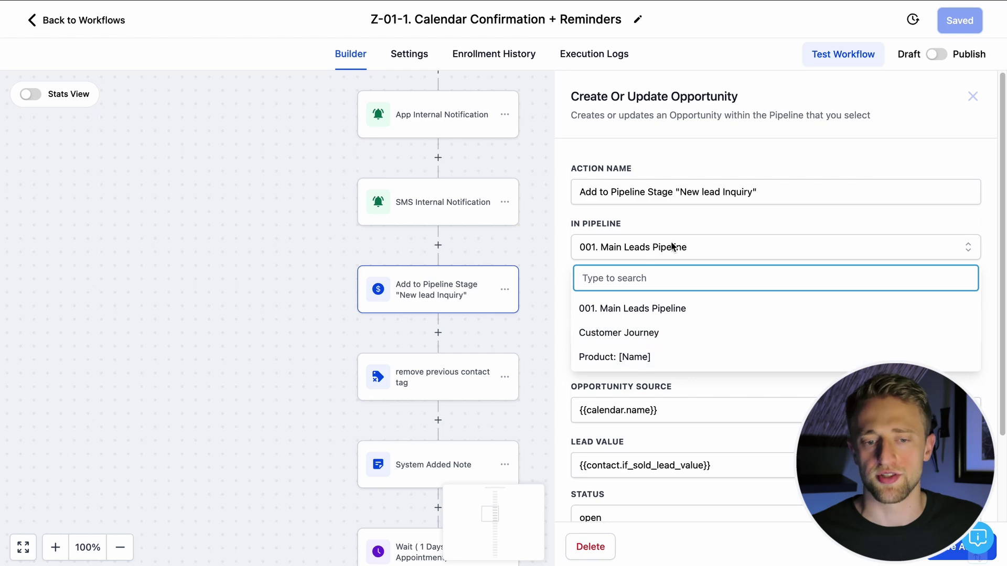
click(673, 224)
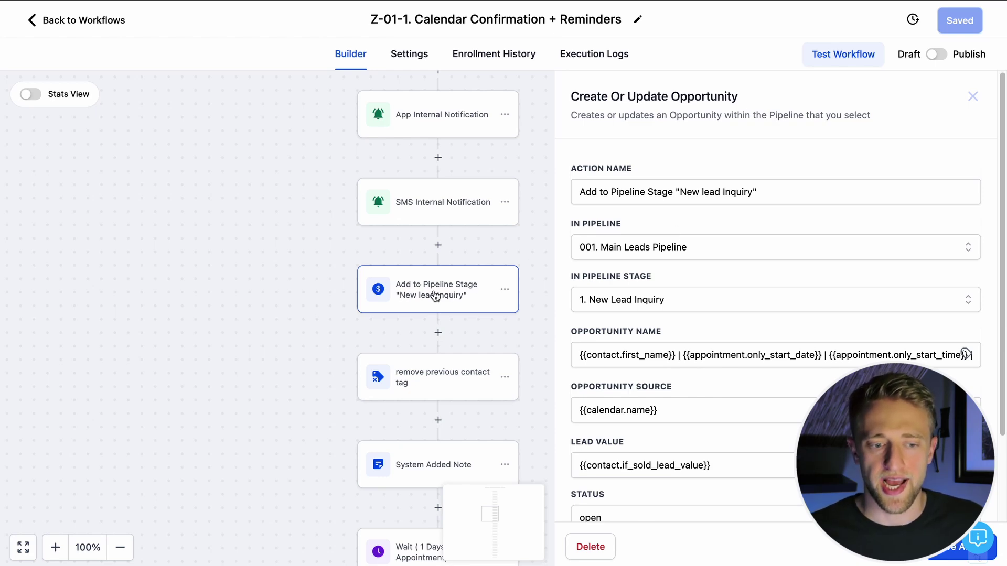
Examine the placeholders in the pipeline action's Opportunity Name and Opportunity Source fields.
scroll(694, 293, down, 2)
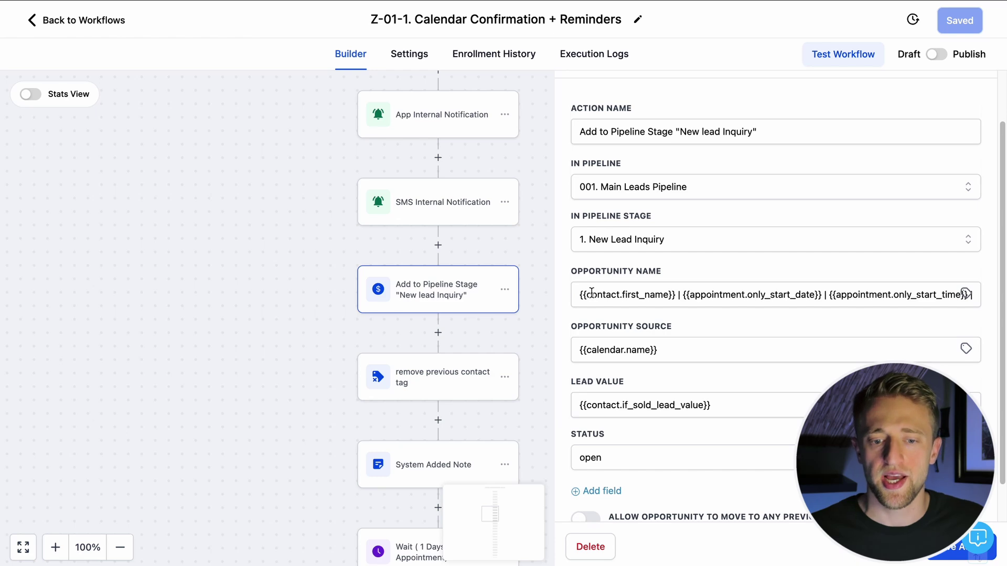
click(685, 298)
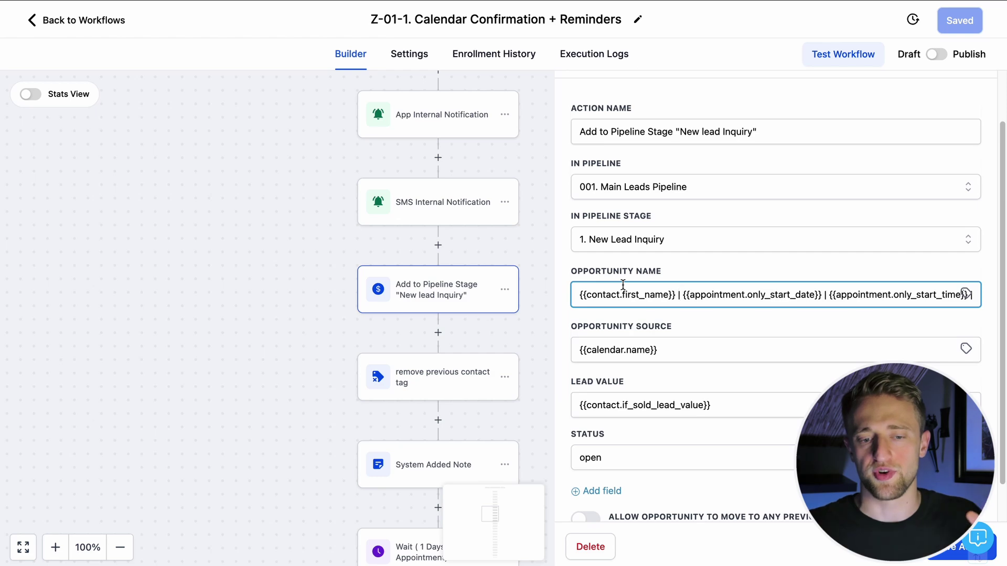
scroll(661, 287, down, 2)
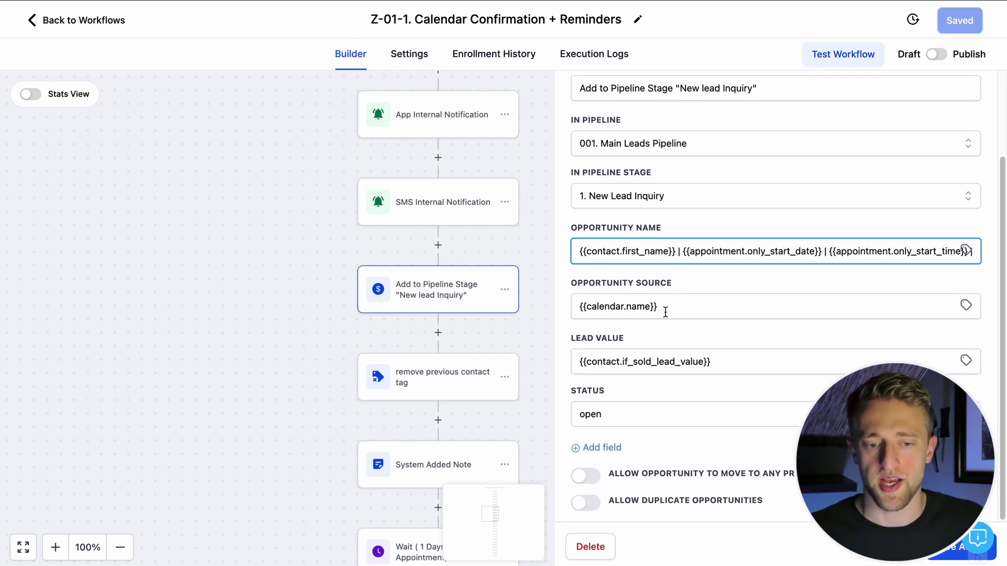
click(682, 306)
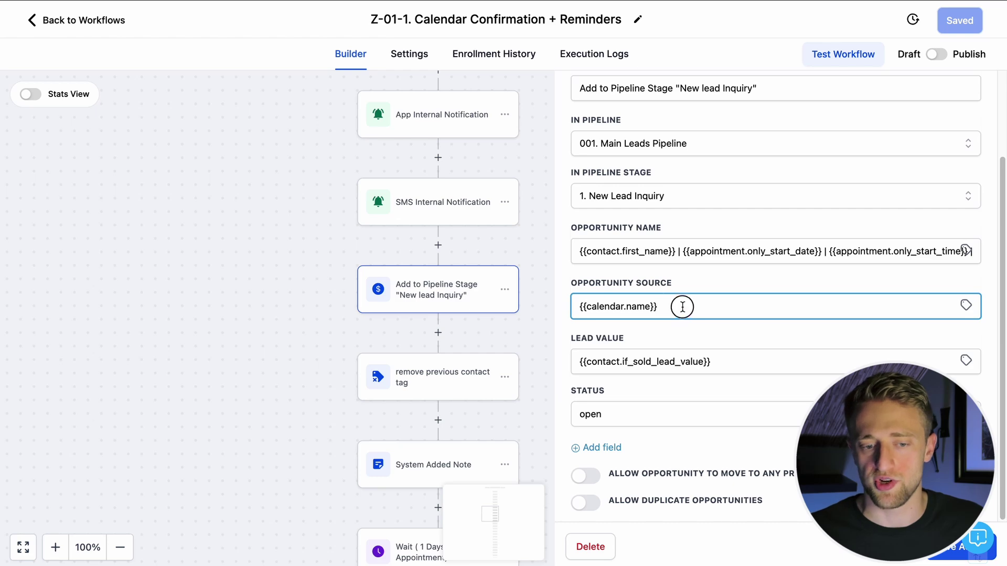
drag(682, 307, 561, 303)
click(723, 280)
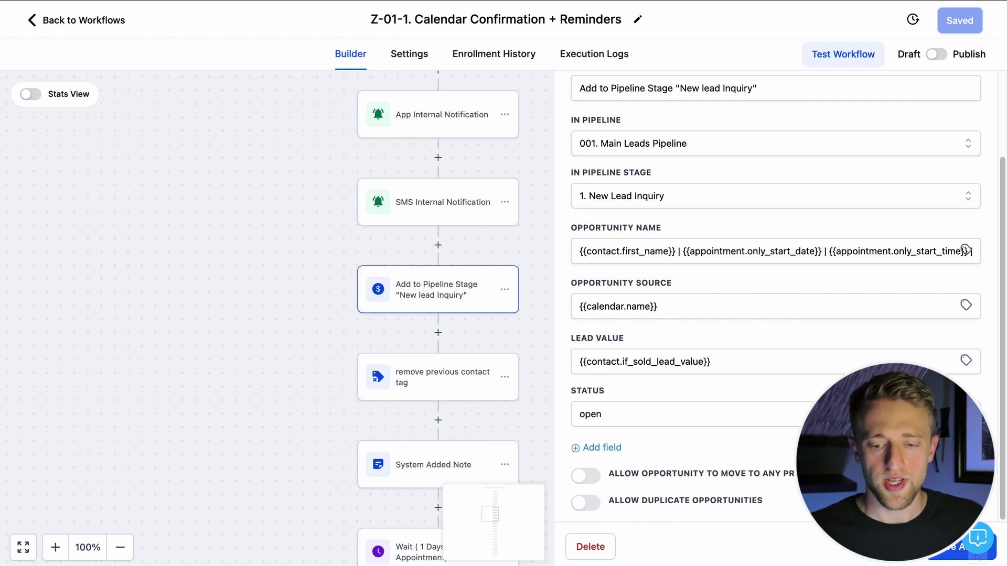
Close the pipeline action, review the tags listed in the "remove previous contact tag" action, and close it.
click(896, 547)
drag(603, 395, 629, 225)
click(478, 218)
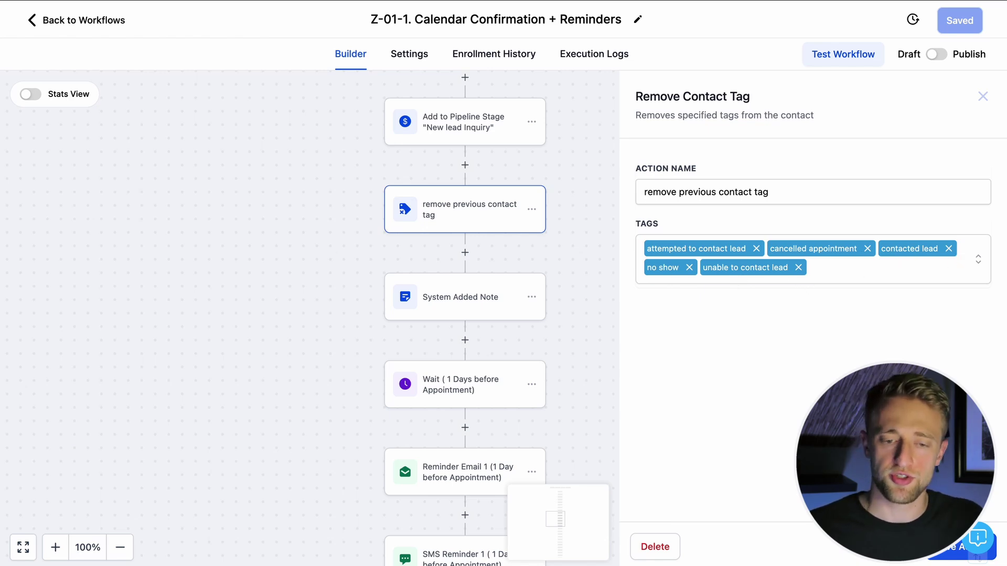
click(941, 547)
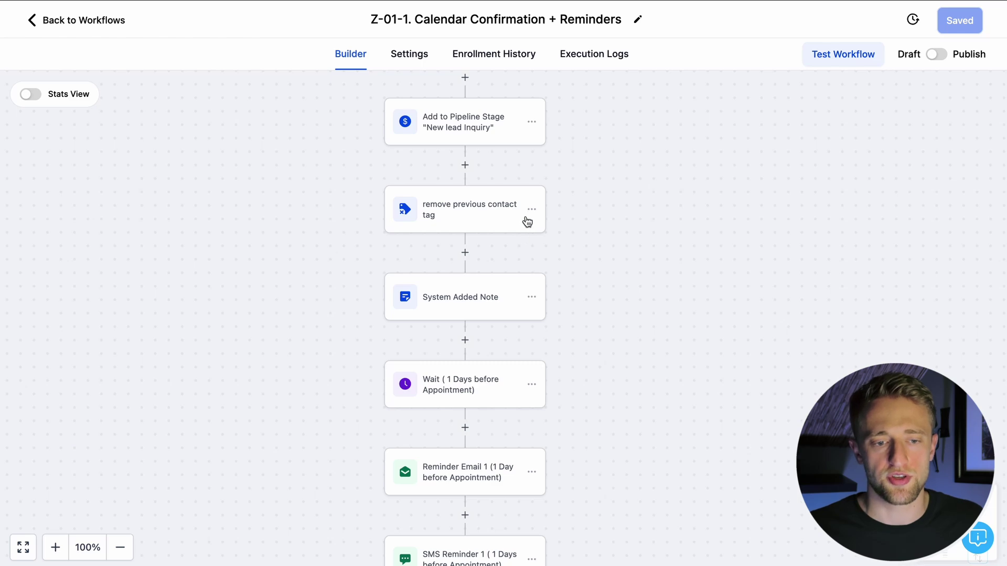
View the deletion options for the "remove previous contact tag" action and dismiss them without deleting it.
click(531, 215)
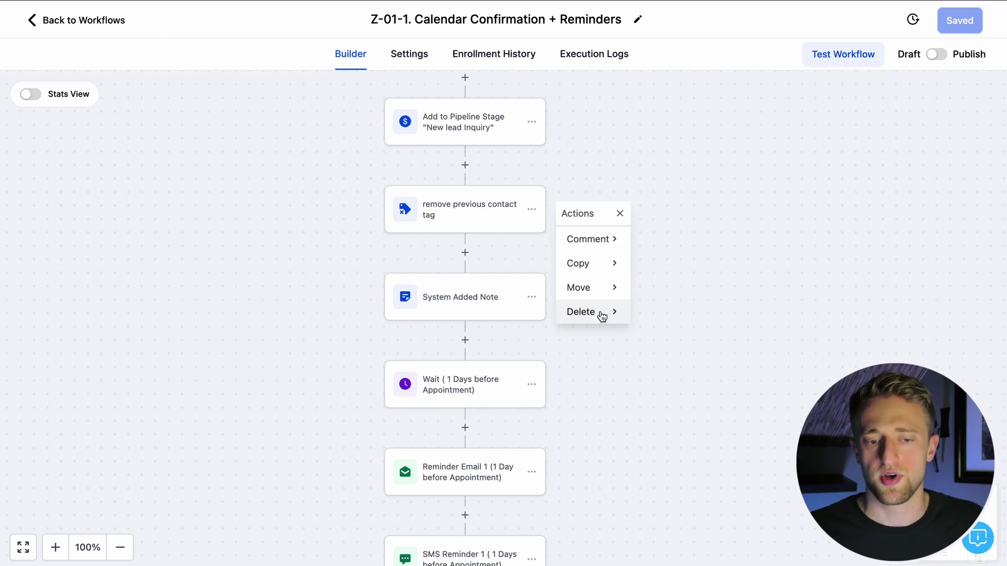
click(598, 311)
click(652, 347)
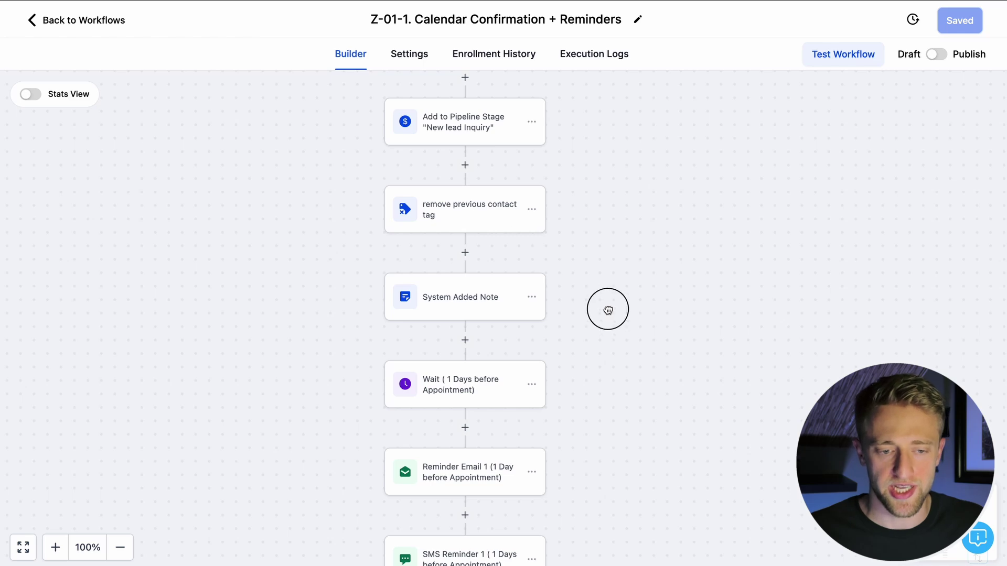
Review the System Added Note action's note text and placeholders, and close it unchanged.
drag(607, 307, 611, 269)
click(454, 271)
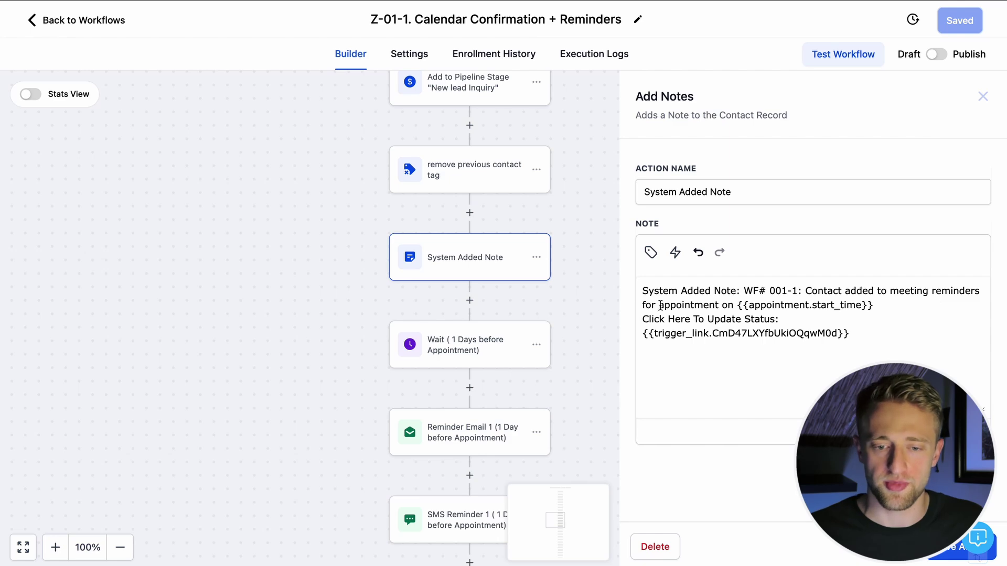
drag(617, 385, 615, 240)
drag(592, 202, 619, 355)
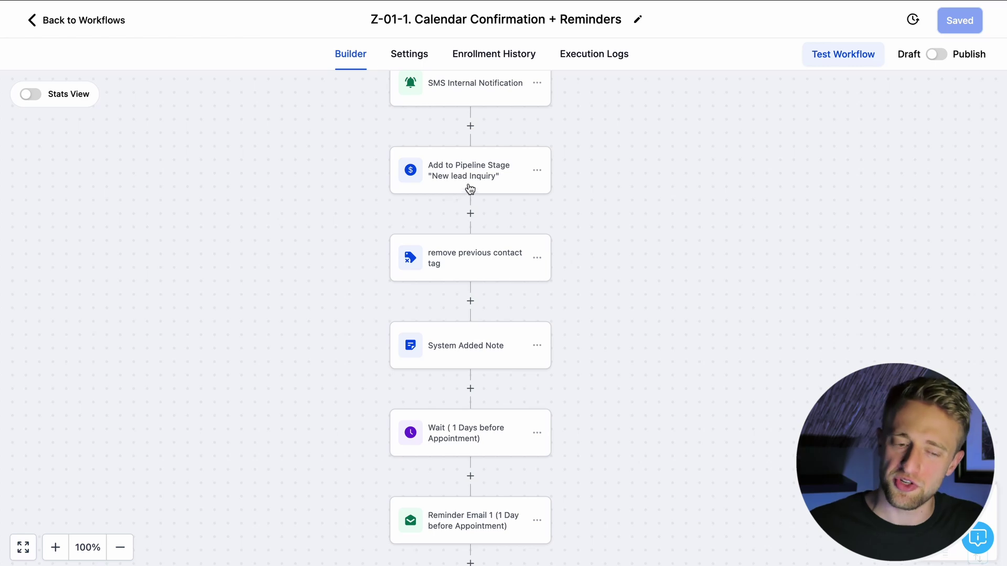
scroll(556, 220, down, 5)
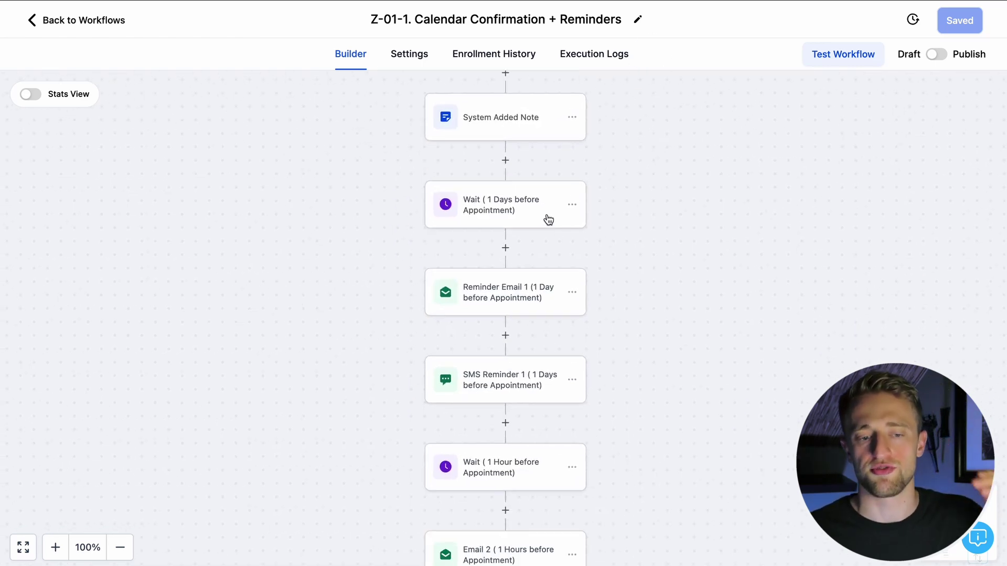
Examine the "Wait ( 1 Days before Appointment)" action's timing and past-timing options, and close it unchanged.
drag(636, 283, 618, 246)
click(492, 171)
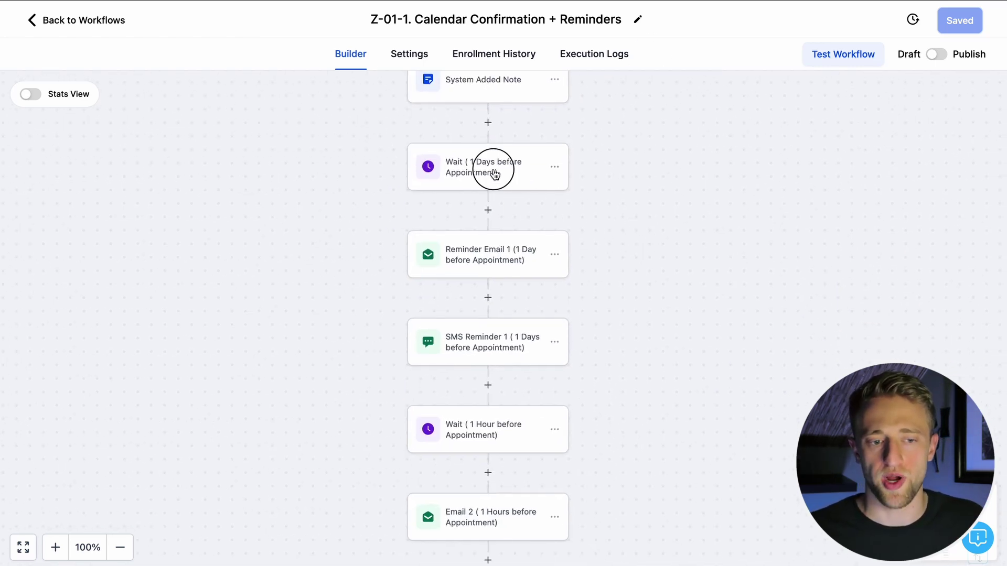
drag(372, 224, 140, 229)
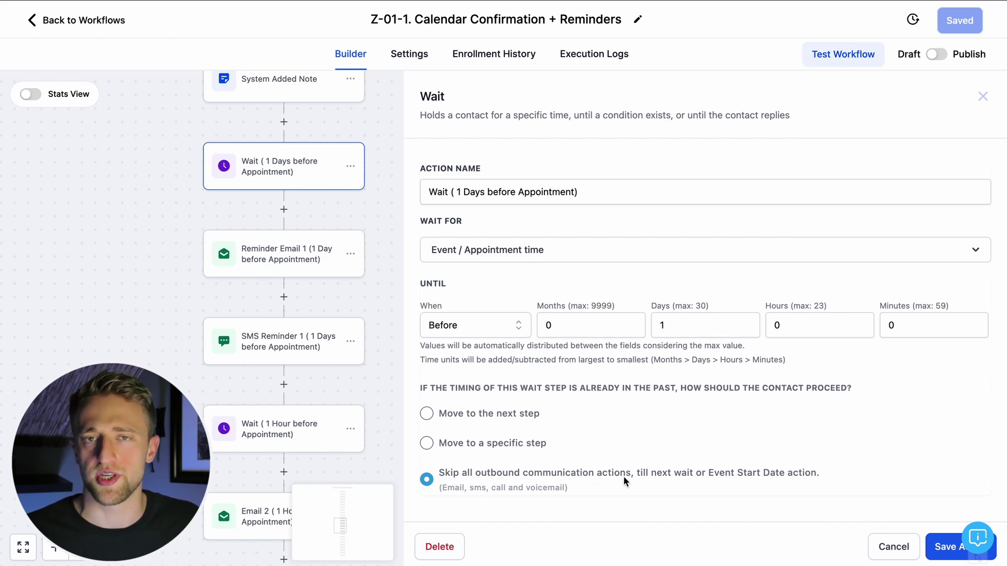
click(892, 545)
Review the sender, subject, template and message of "Reminder Email 1 (1 Day before Appointment)", and close it unchanged.
click(388, 328)
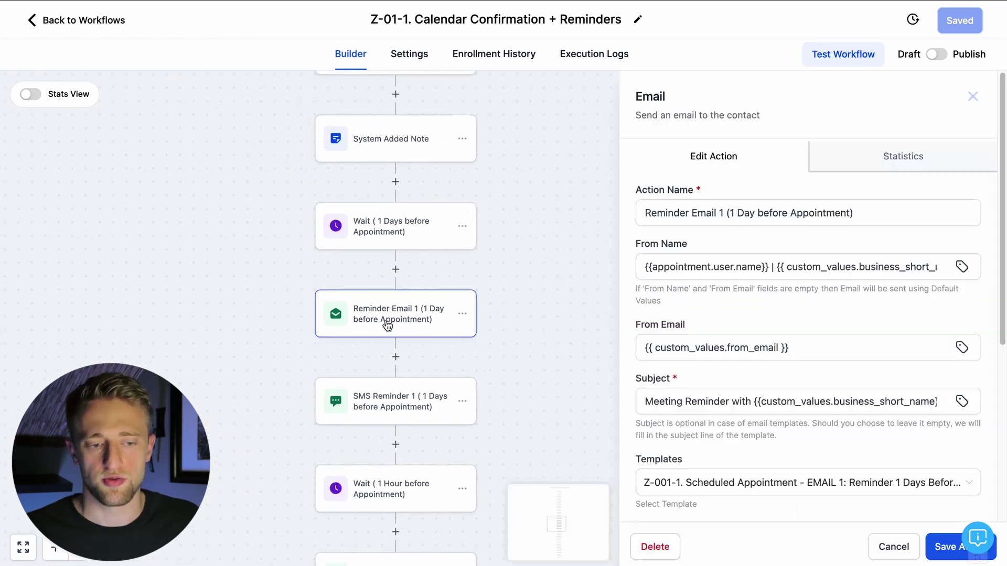
scroll(724, 328, down, 3)
scroll(731, 329, down, 1)
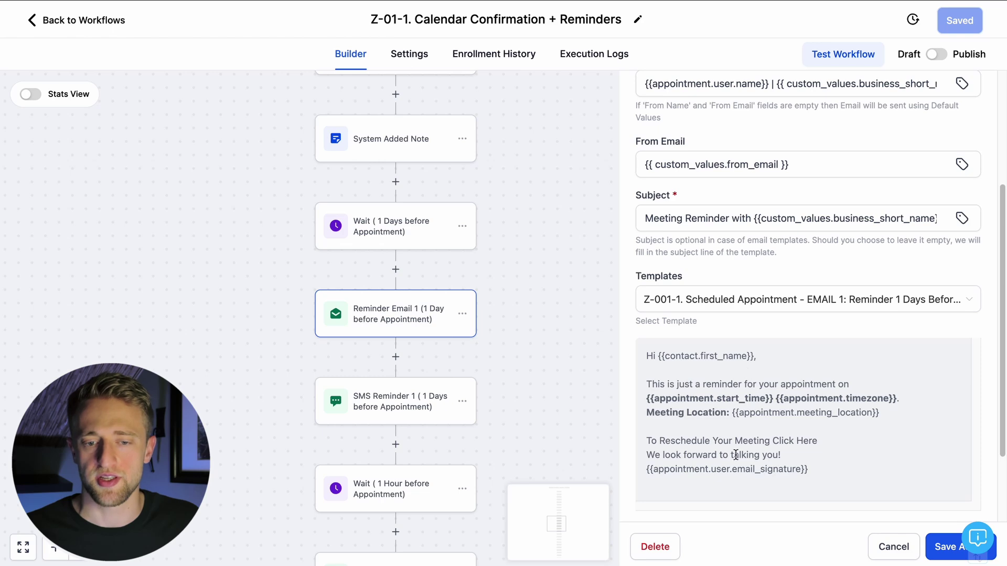
scroll(736, 454, down, 2)
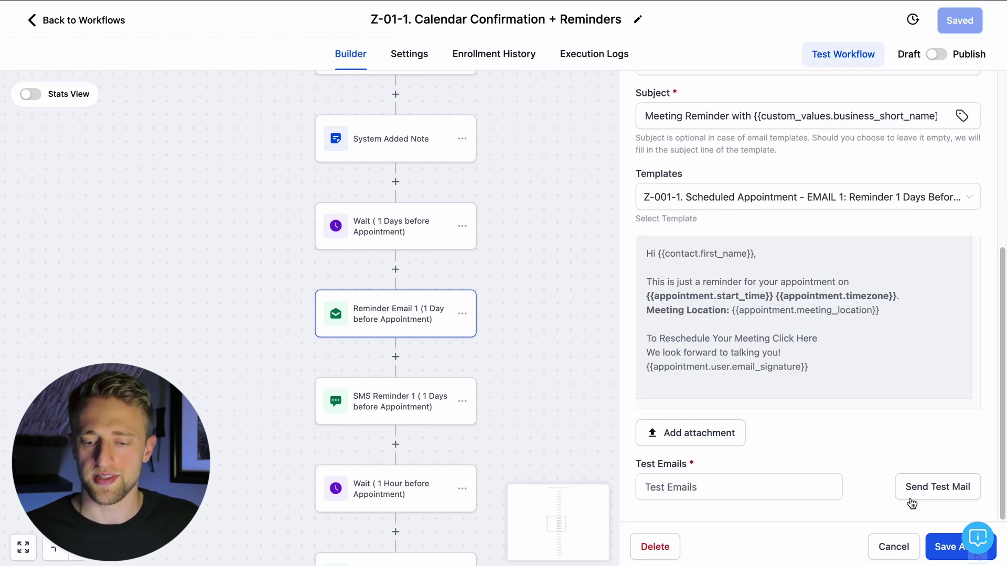
click(908, 557)
Review the template and message of "SMS Reminder 1 ( 1 Days before Appointment)", and close it unchanged.
scroll(465, 295, down, 2)
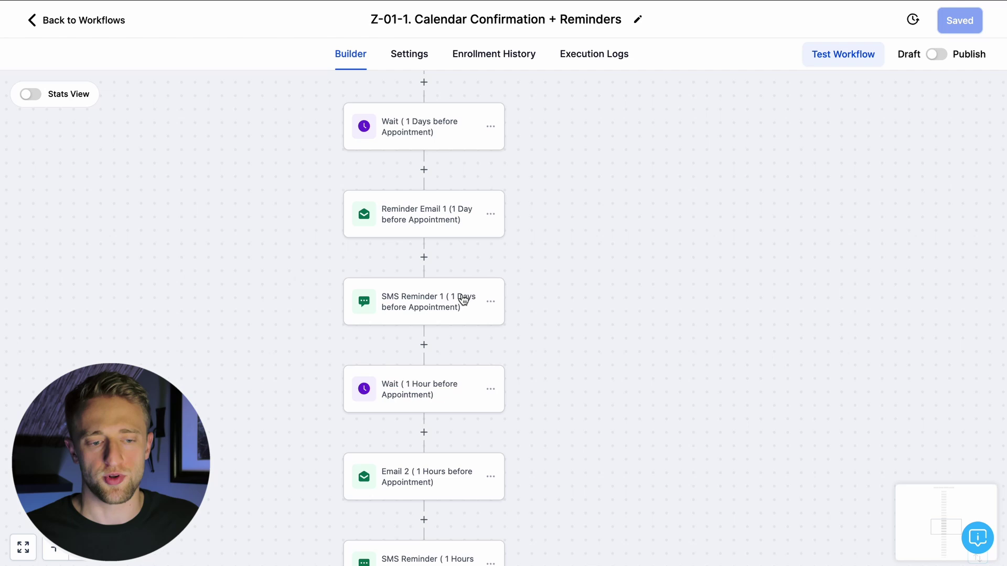
click(419, 309)
scroll(803, 352, down, 1)
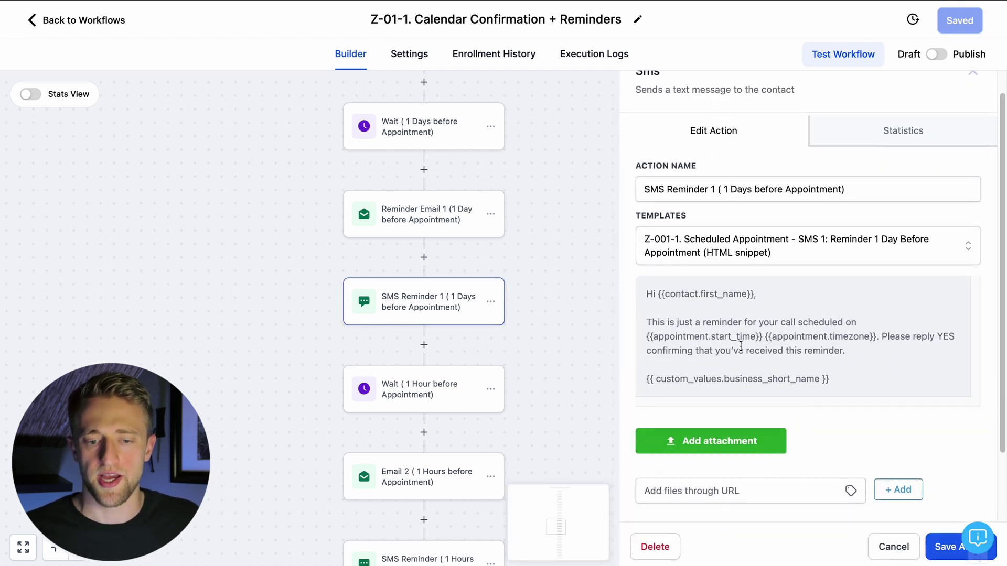
click(899, 552)
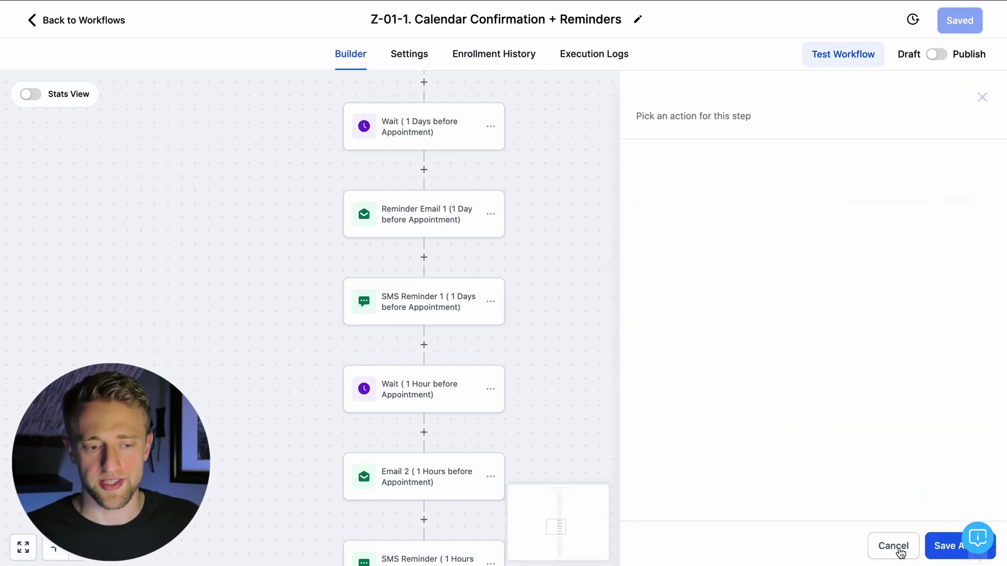
Try a wait of 2 days and 4 hours in the "Wait ( 1 Hour before Appointment)" action and discard the edits.
scroll(638, 321, down, 2)
click(463, 279)
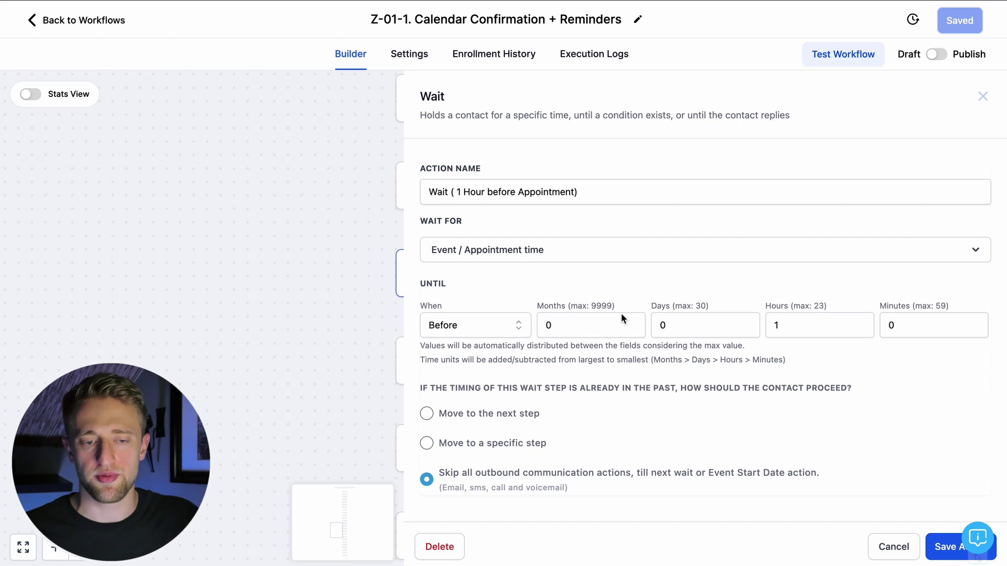
double_click(654, 326)
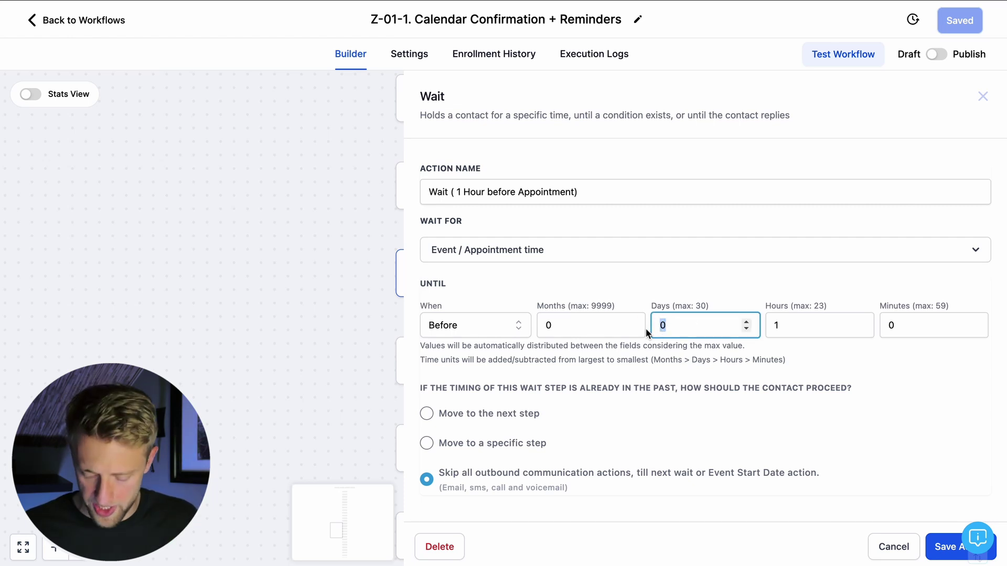
double_click(766, 325)
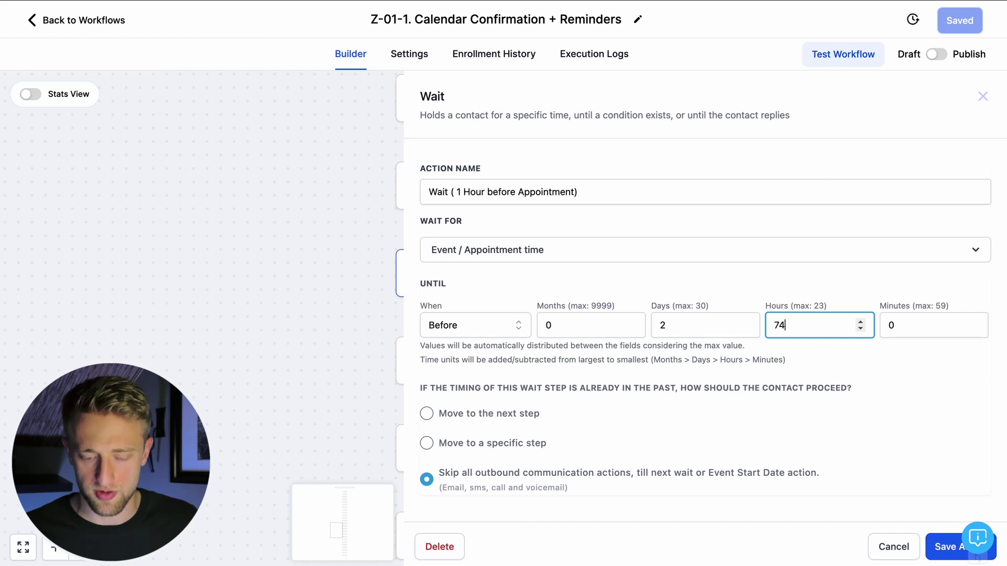
key(BackSpace)
text(4)
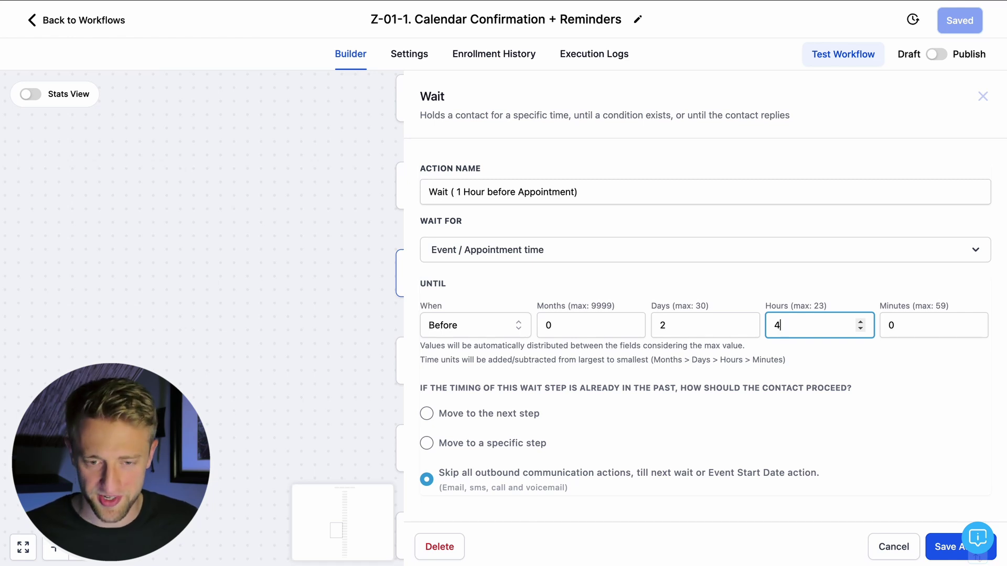
click(707, 282)
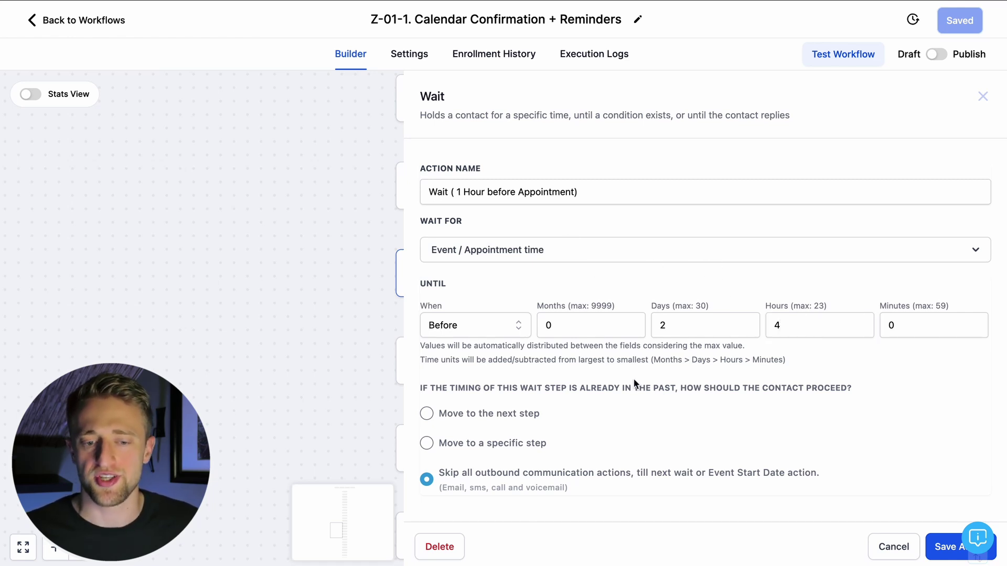
click(466, 195)
drag(592, 187, 408, 192)
click(585, 214)
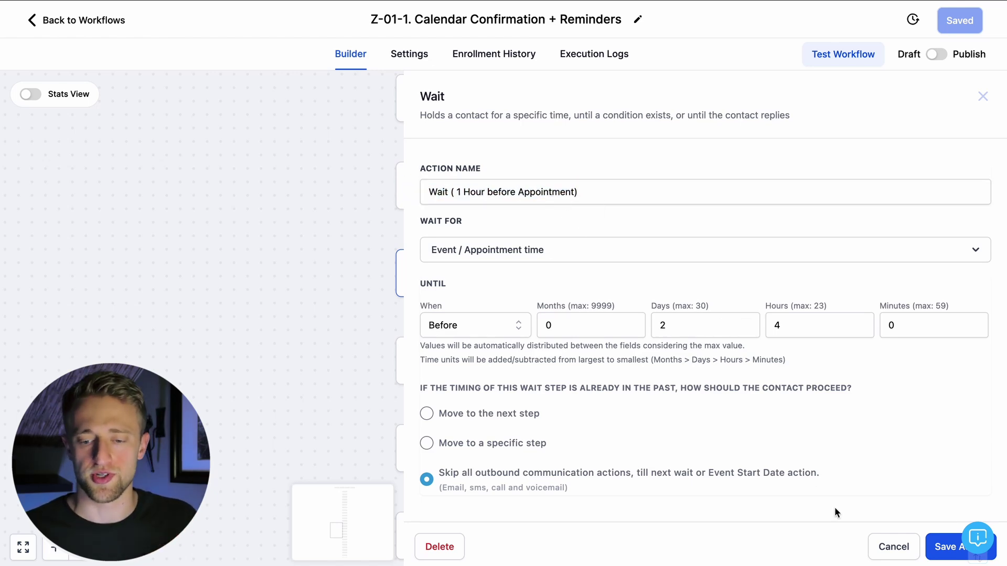
click(891, 546)
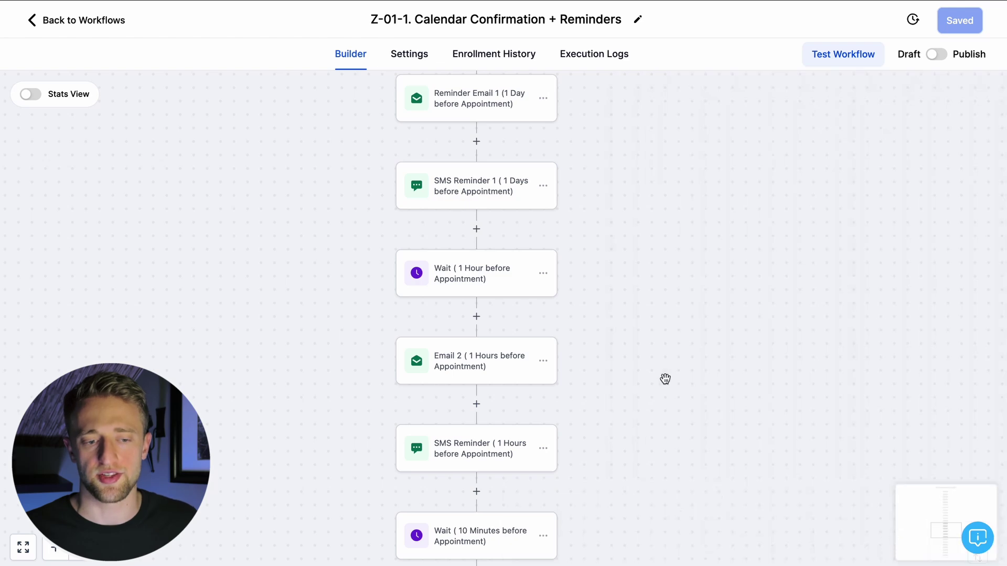
Append "sfsdfsdf" to the name of the "Wait ( 1 Hour before Appointment)" action and save the action.
click(454, 272)
click(636, 191)
text(sfsdfsdf)
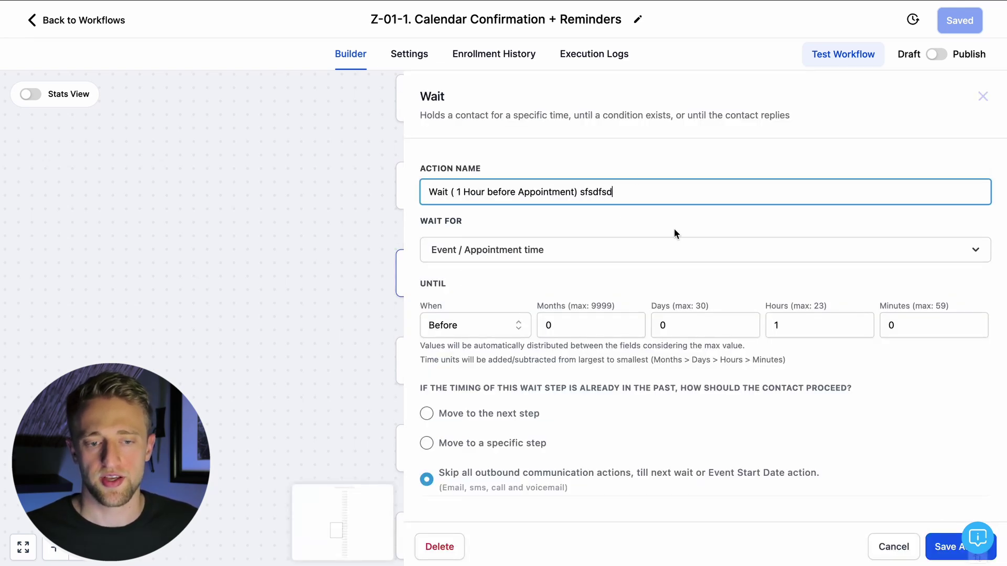
click(936, 546)
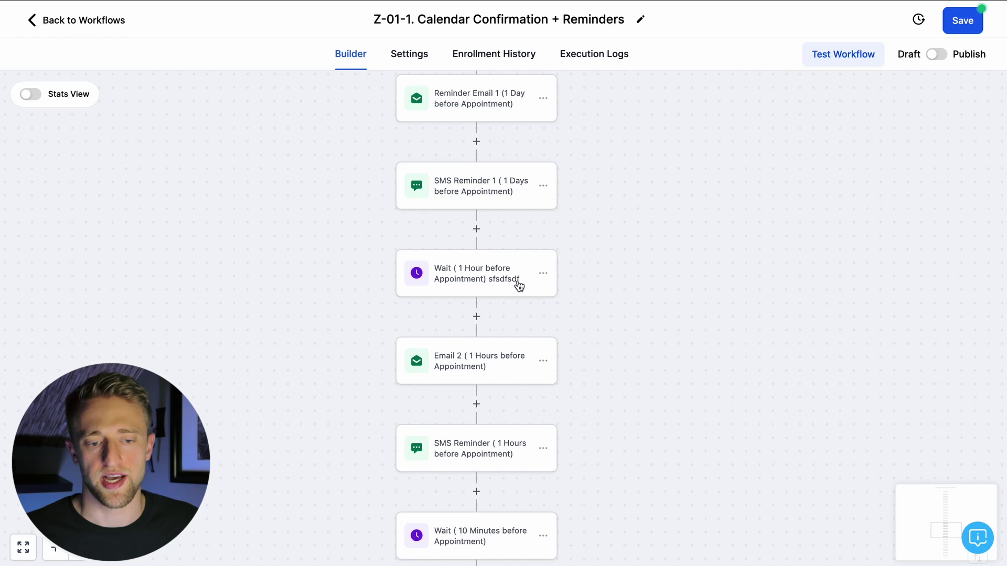
scroll(512, 280, down, 1)
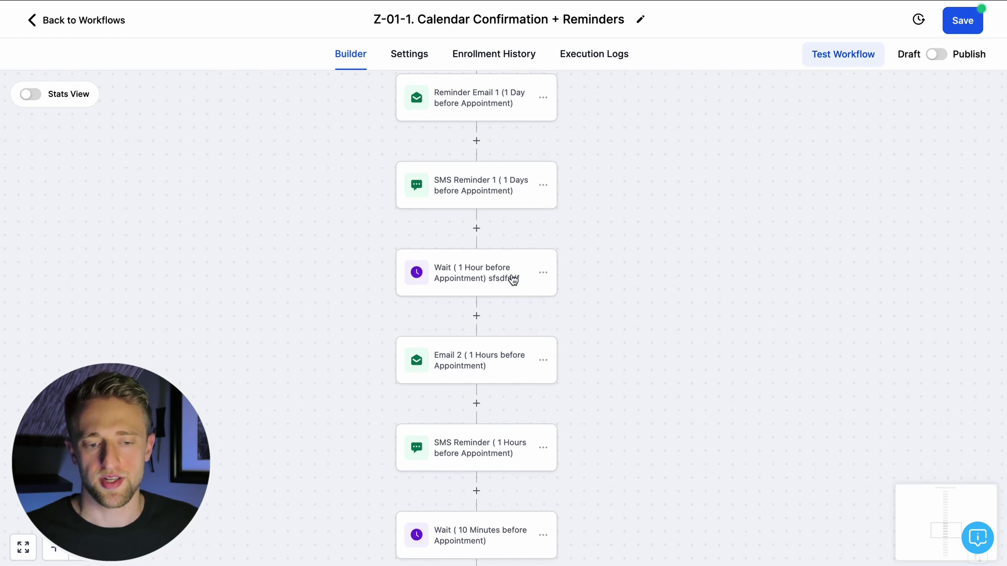
scroll(506, 272, down, 1)
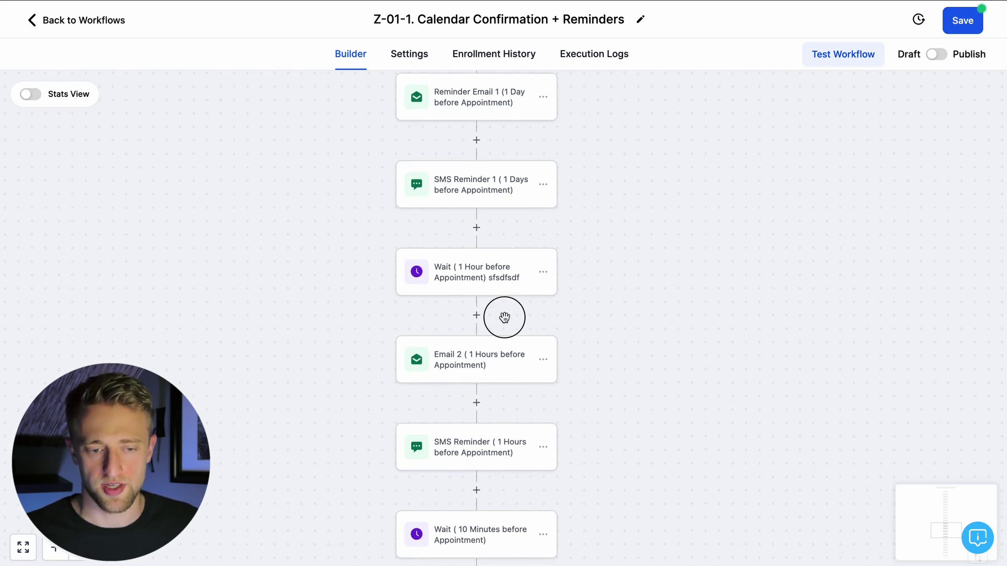
Remove the "sfsdfsdf" suffix from the one-hour wait action's name and save the action.
click(488, 272)
click(654, 199)
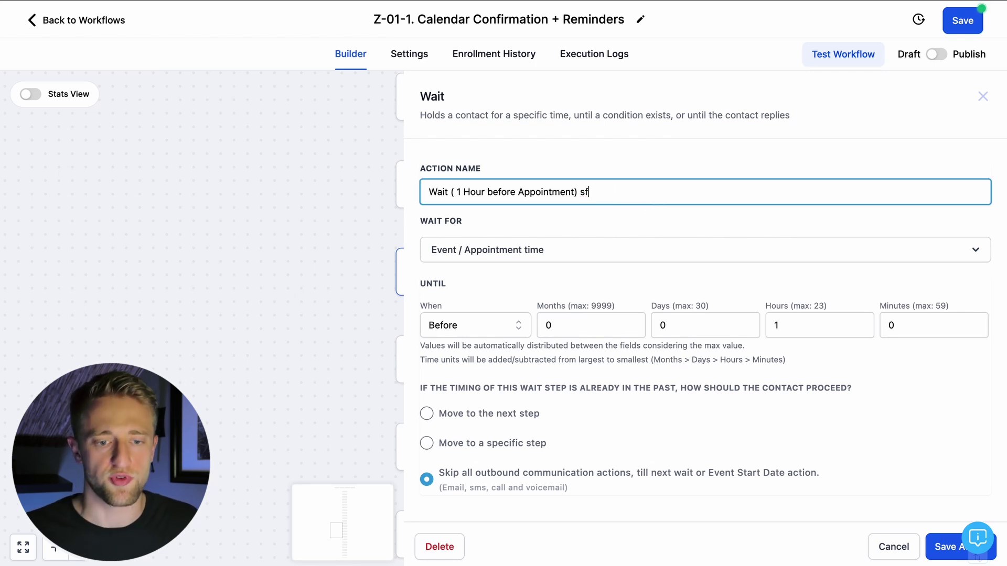
click(937, 551)
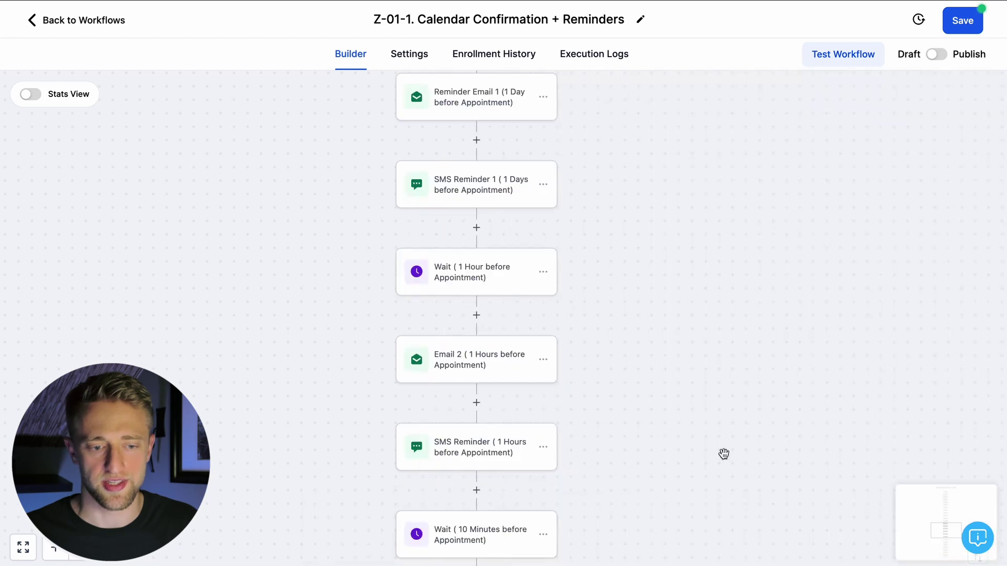
Review the templates and messages of the one-hour reminders, "Email 2" and "SMS Reminder".
drag(632, 313, 661, 249)
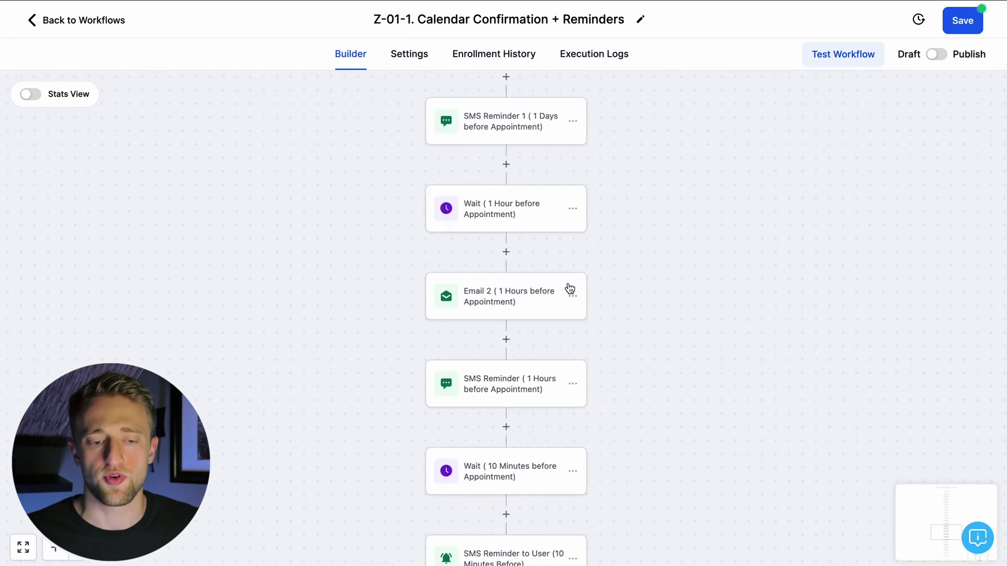
drag(661, 358, 650, 278)
click(525, 238)
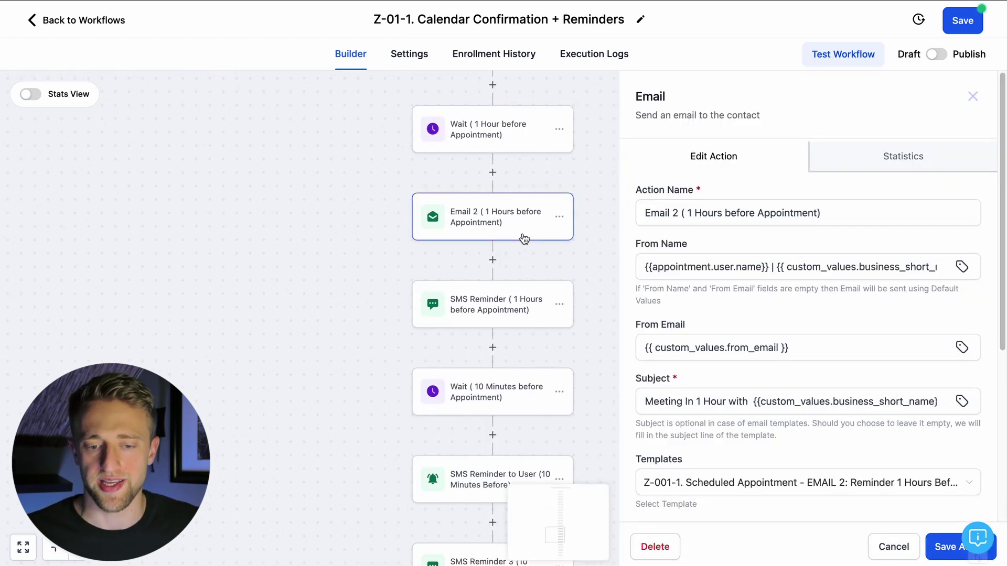
scroll(757, 366, down, 5)
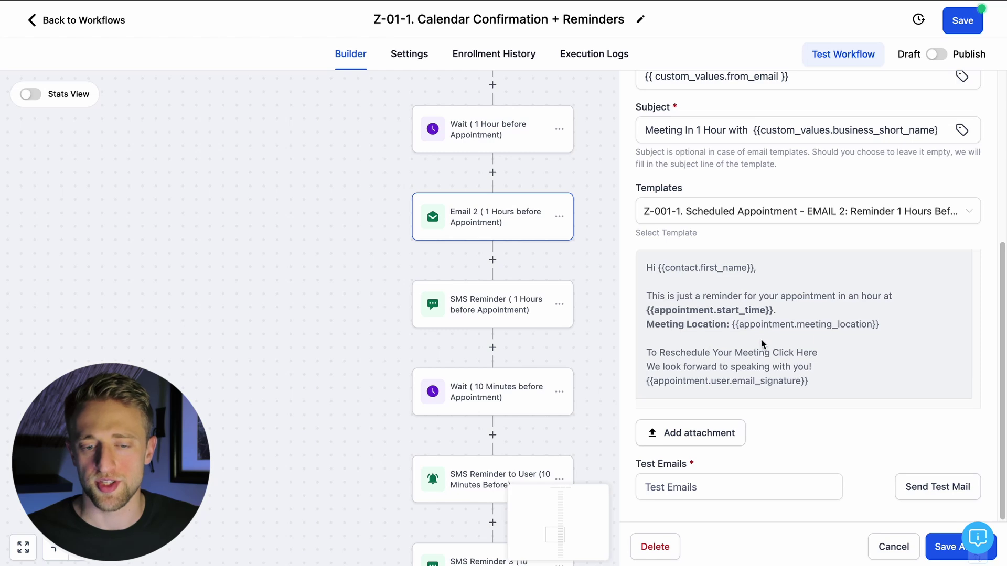
click(482, 308)
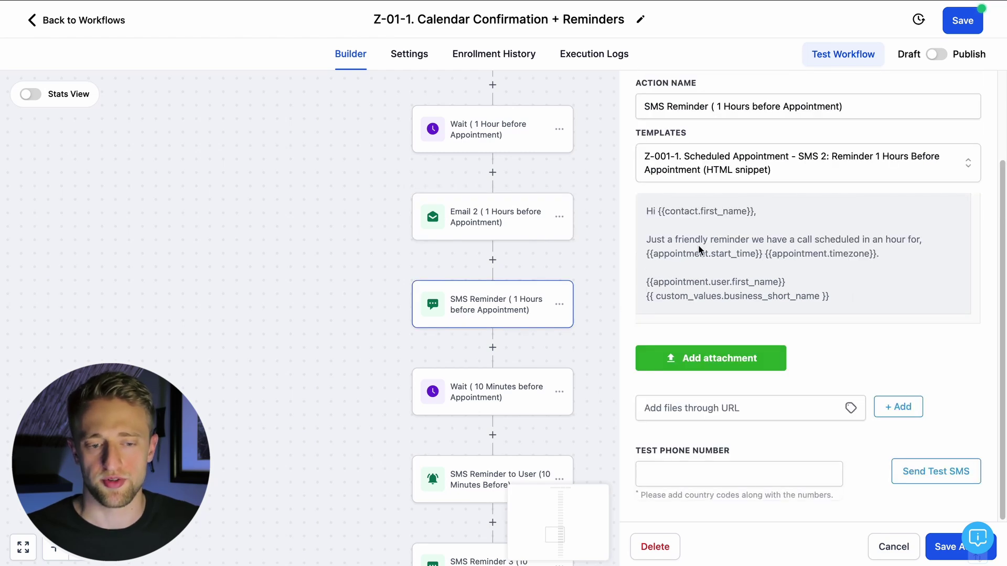
scroll(708, 246, up, 2)
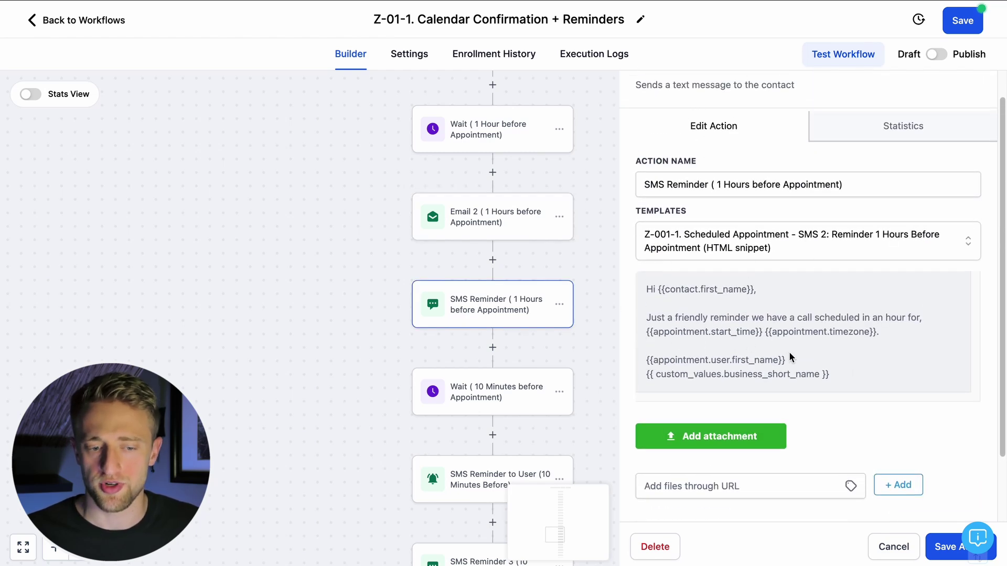
Open the "Wait ( 10 Minutes before Appointment)" action and examine its timing settings.
drag(597, 341, 555, 211)
click(443, 261)
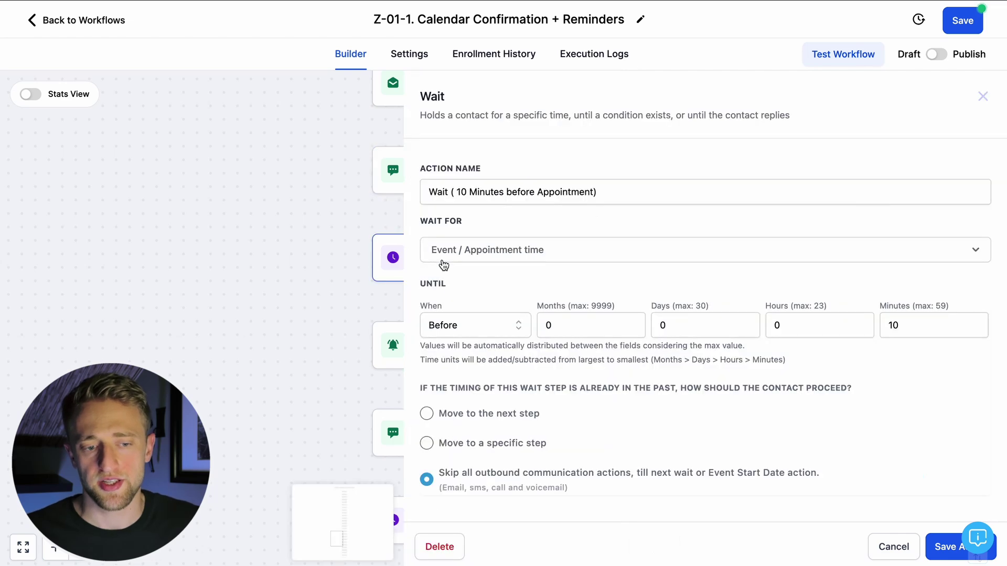
drag(333, 289, 221, 247)
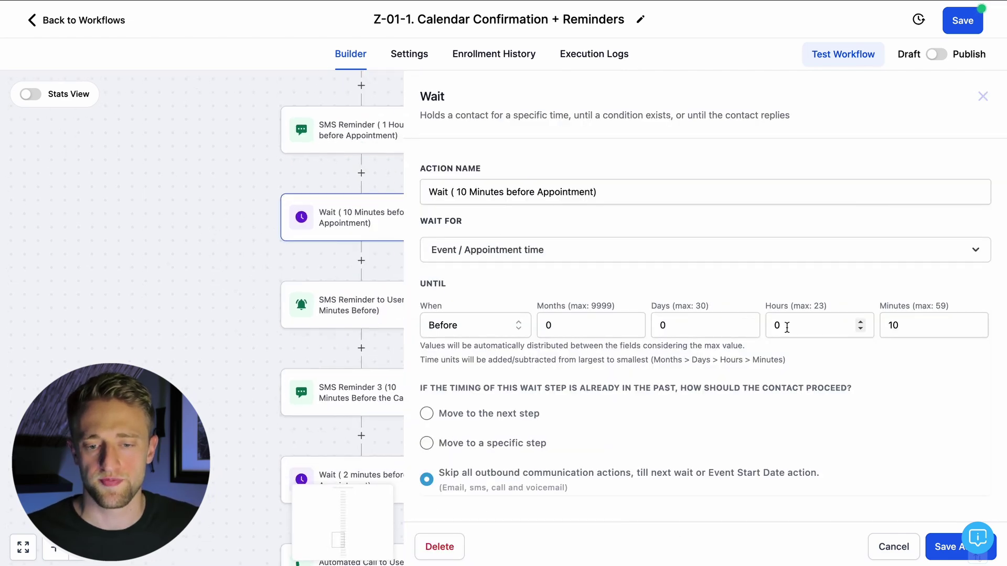
Close the settings of the "Wait ( 10 Minutes before Appointment)" action and look at the copy options available for that action.
drag(220, 330, 195, 300)
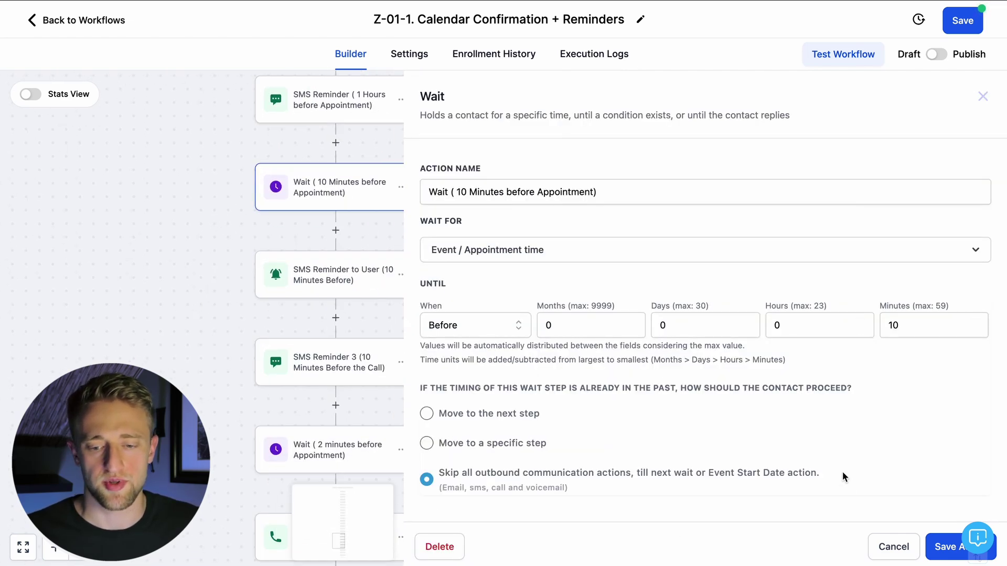
click(909, 547)
drag(539, 287, 579, 332)
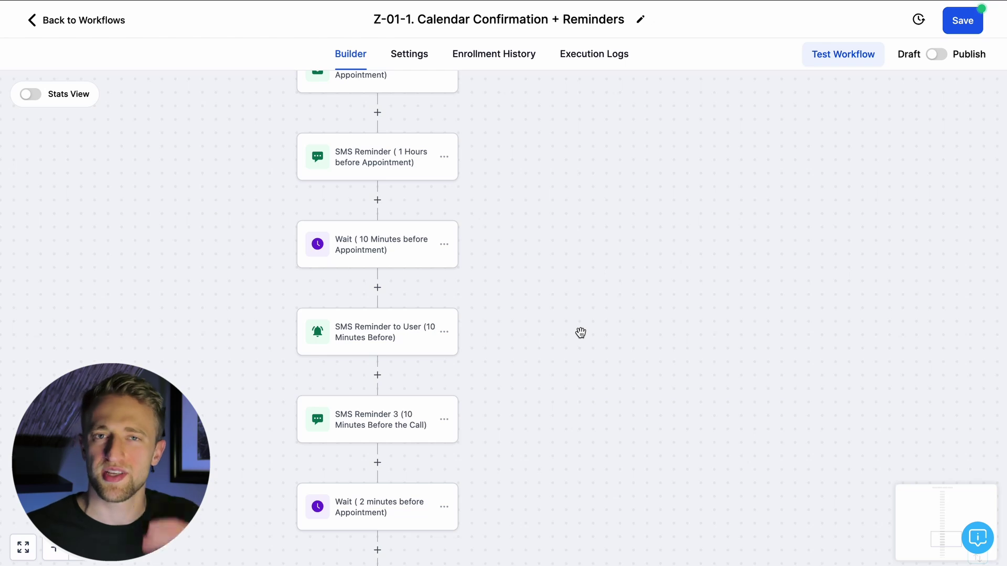
drag(493, 256, 519, 264)
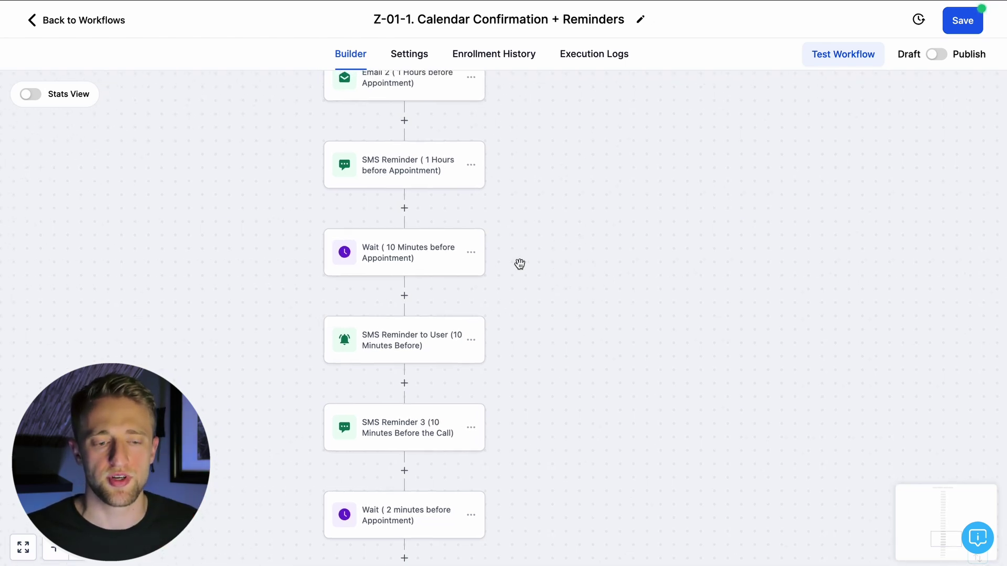
click(472, 253)
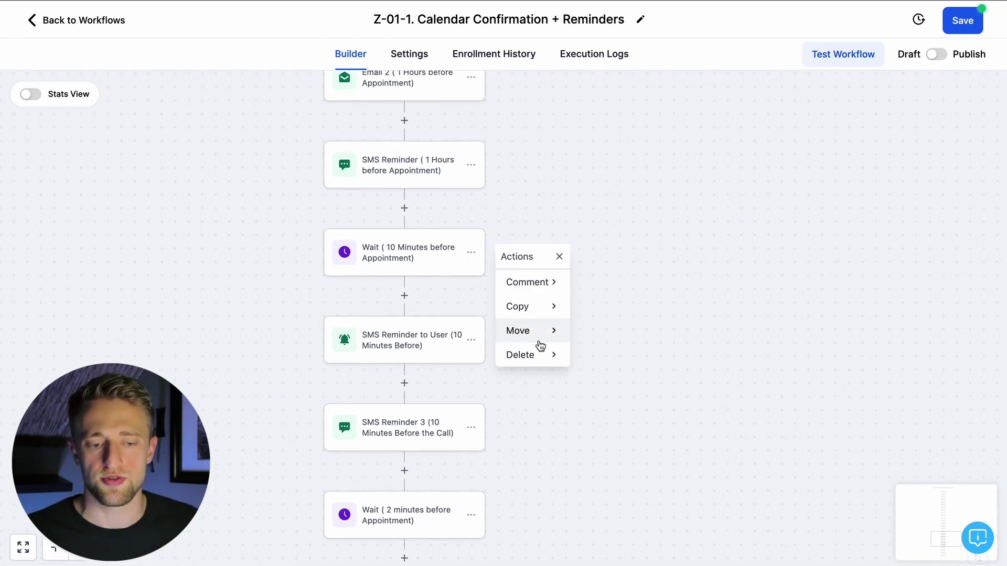
click(536, 315)
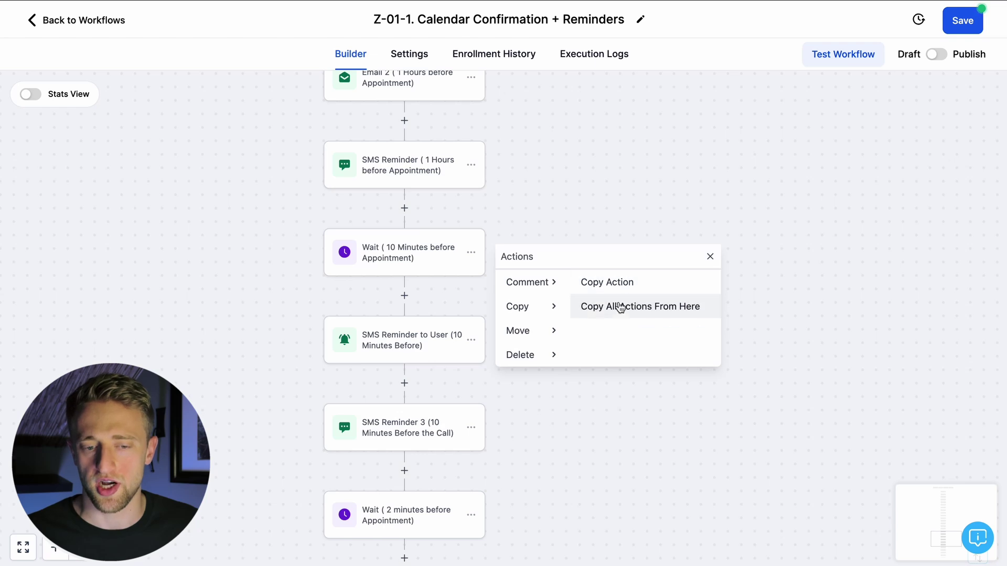
click(710, 256)
Start copying the "Email 2 ( 1 Hours before Appointment)" action and examine the places in the workflow where the copy can go.
scroll(625, 275, up, 5)
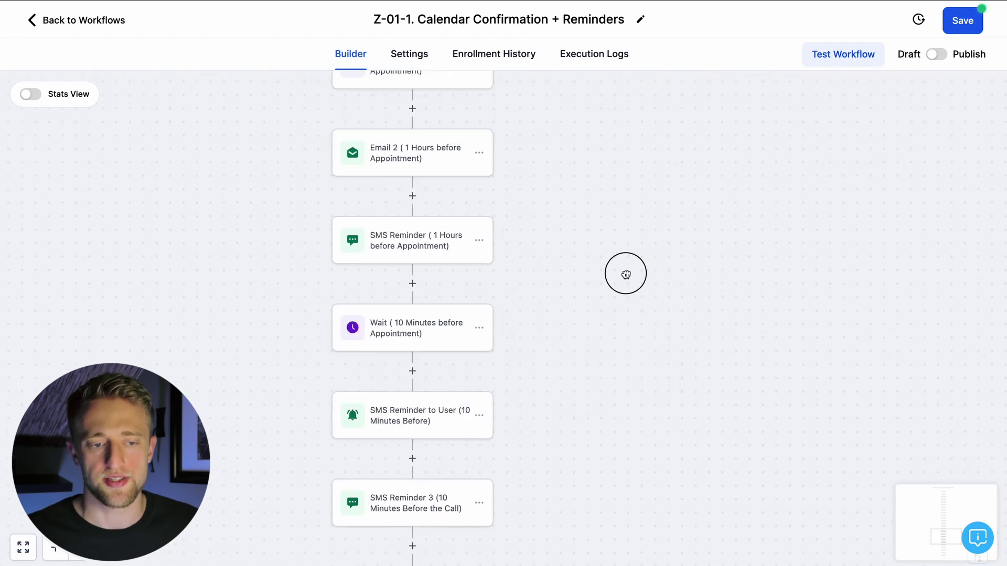
click(497, 226)
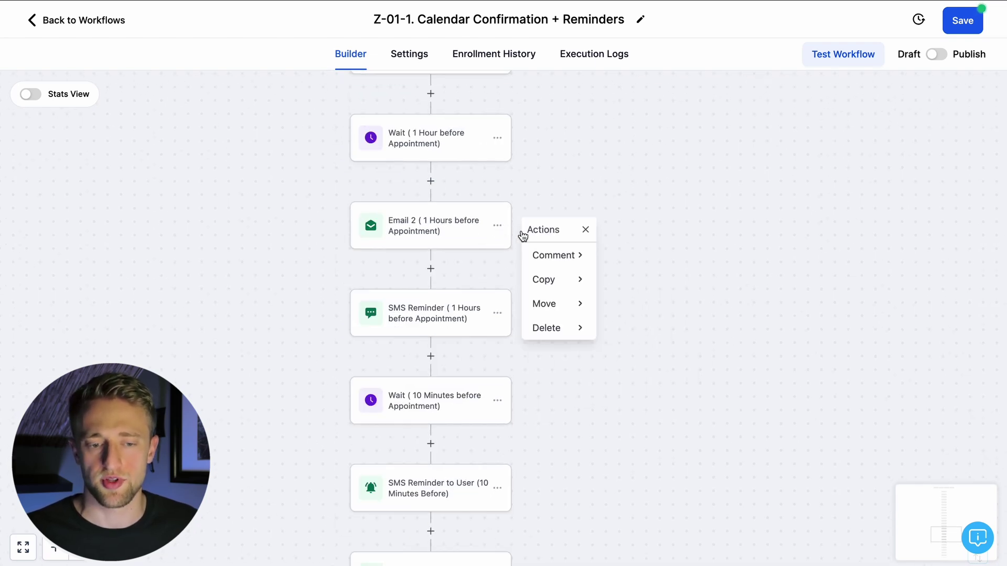
click(554, 283)
click(636, 258)
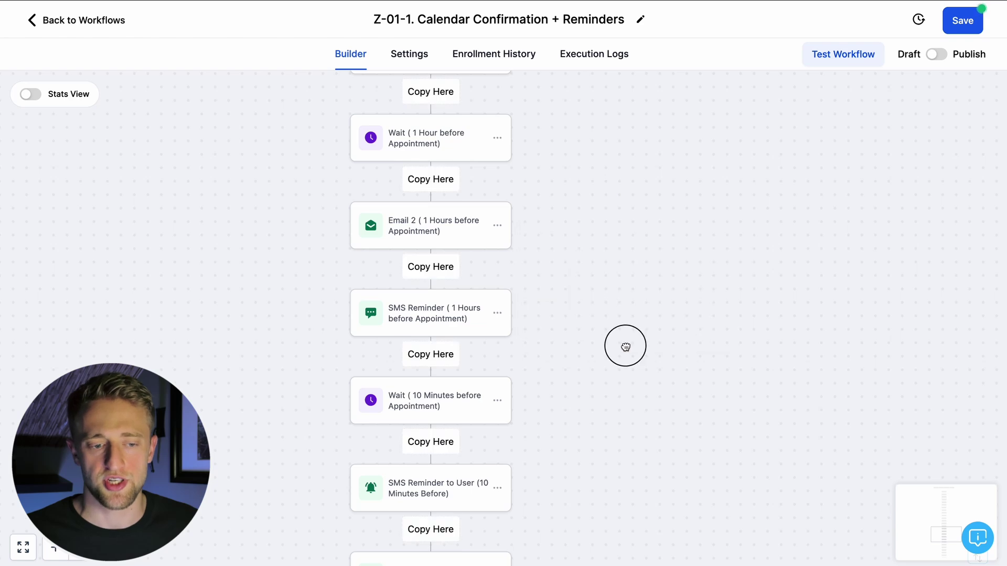
scroll(542, 320, down, 5)
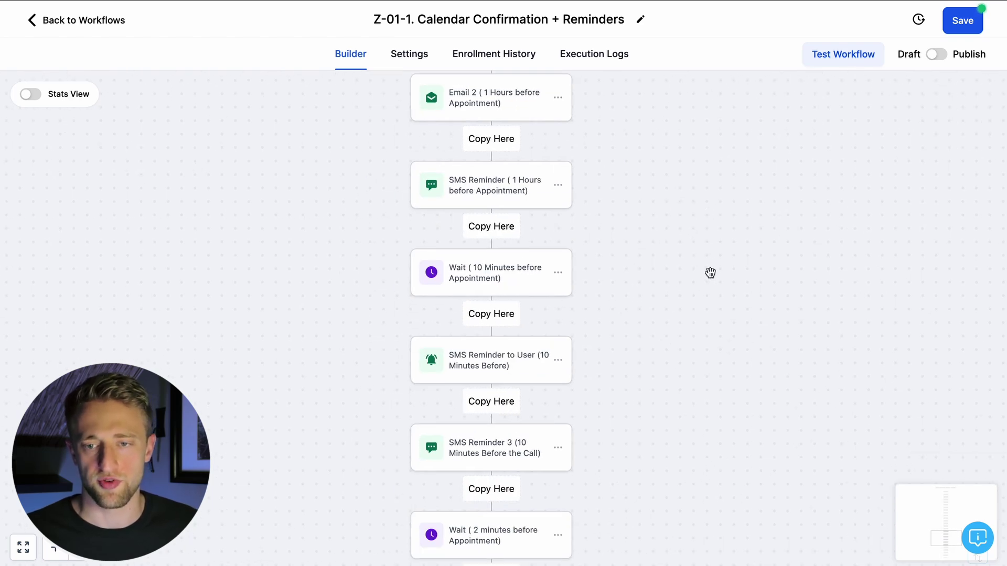
Review the messages of the ten-minute reminders, "SMS Reminder to User" and "SMS Reminder 3".
click(535, 362)
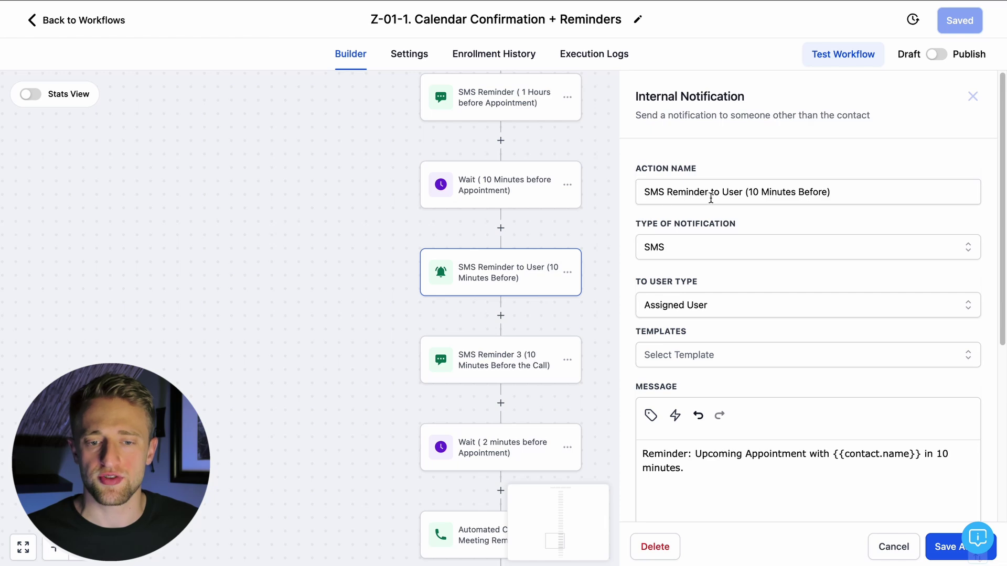
scroll(750, 279, down, 3)
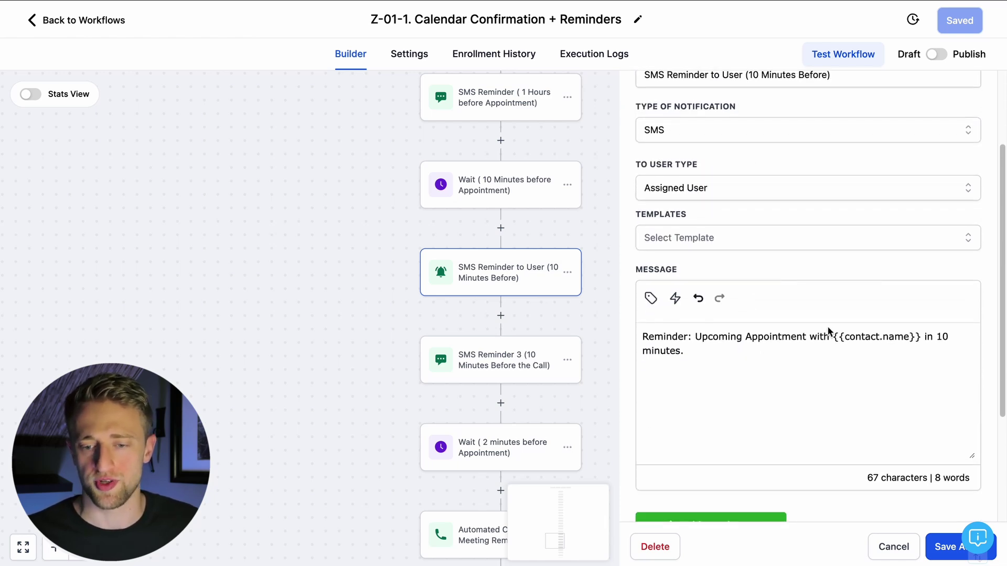
drag(568, 319, 512, 257)
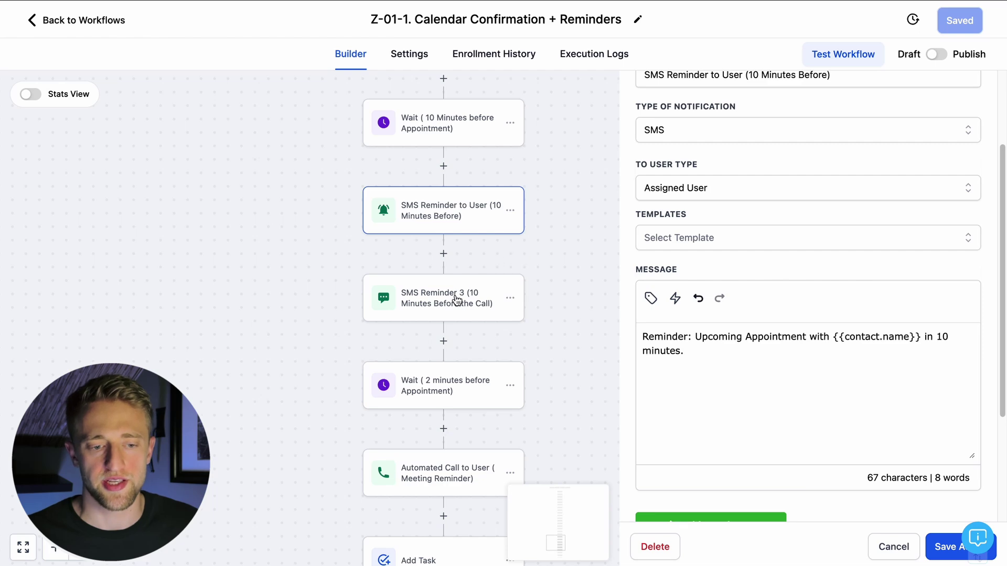
click(462, 310)
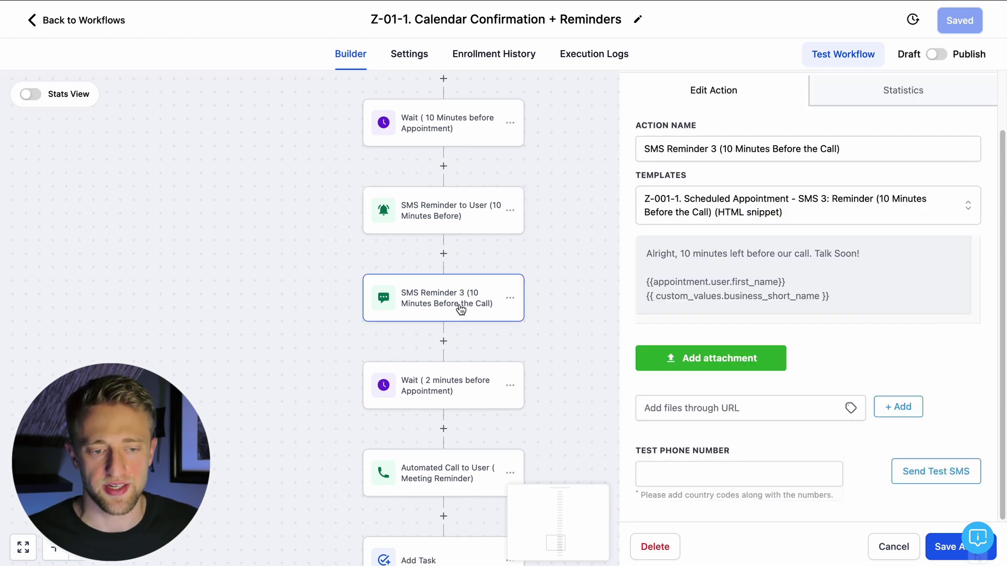
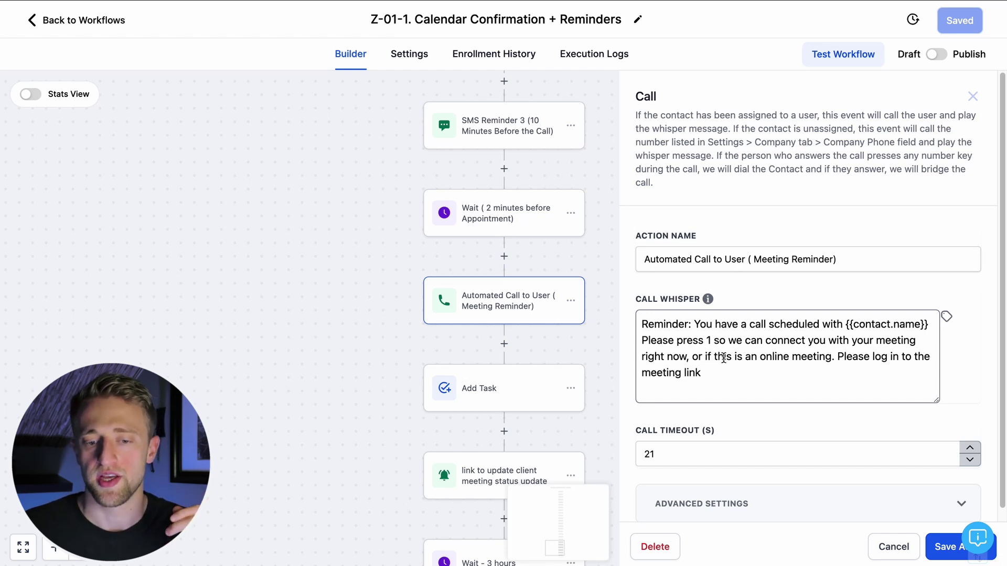
Review the call whisper of the automated call action, and the "Add Task" action's details and due-in options.
scroll(760, 367, down, 1)
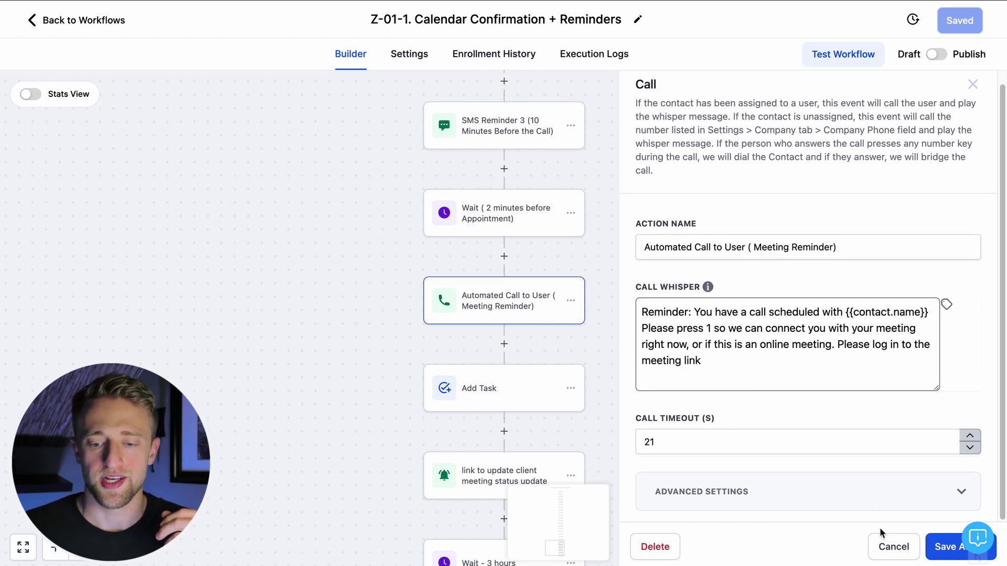
click(890, 546)
scroll(479, 261, down, 3)
click(486, 259)
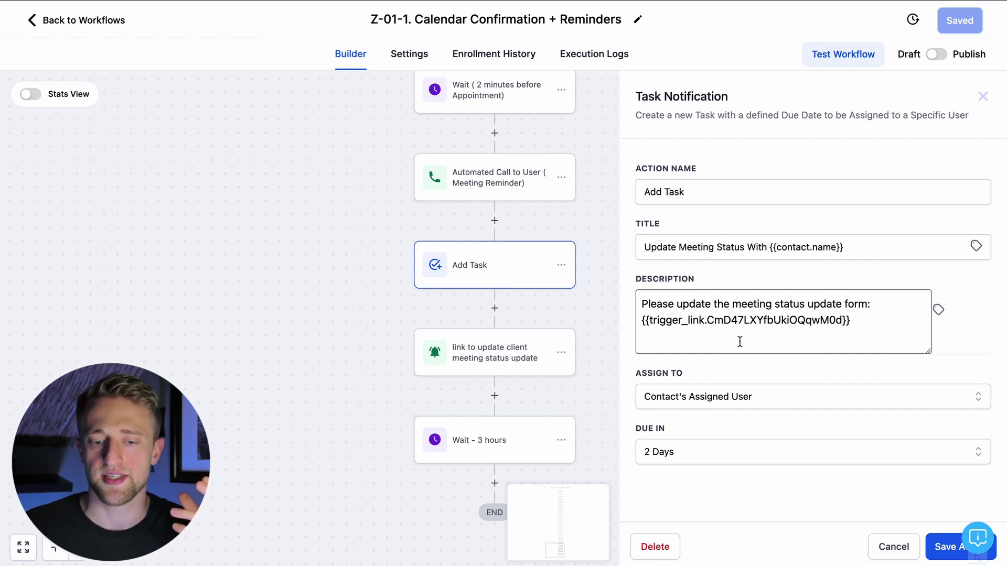
click(710, 454)
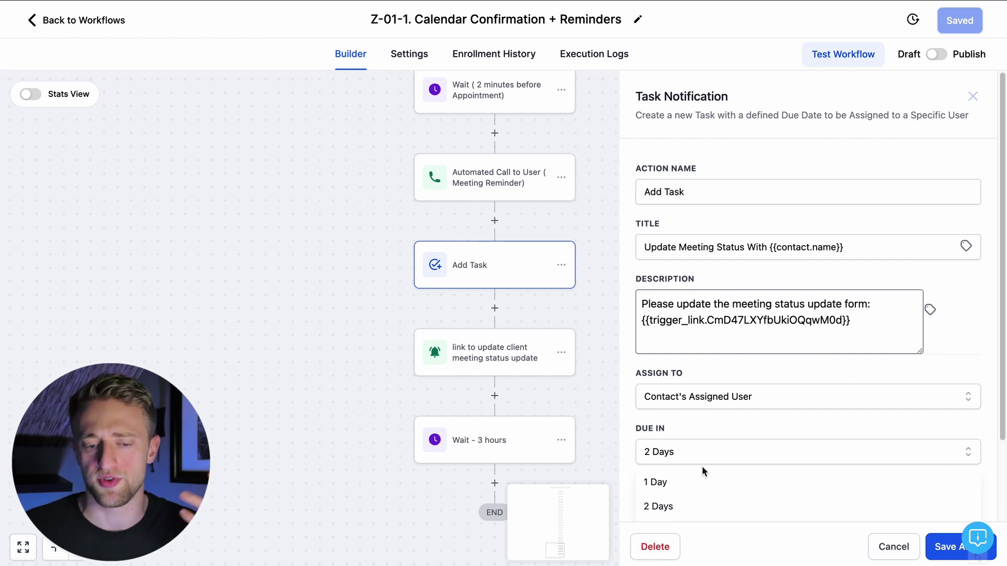
scroll(707, 395, down, 2)
click(696, 328)
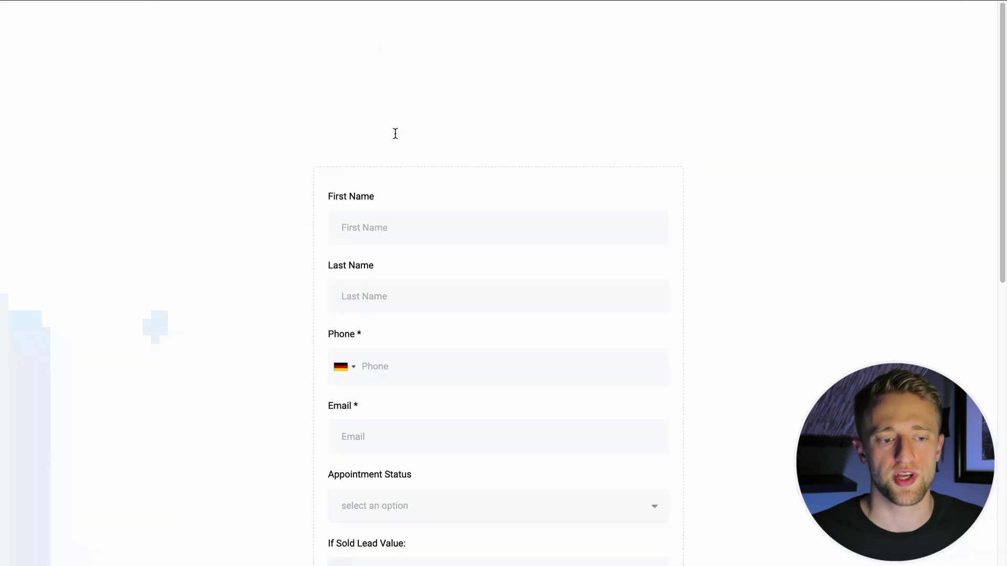
Examine the contact fields of the meeting status update form and the choices for Appointment Status.
scroll(243, 209, down, 4)
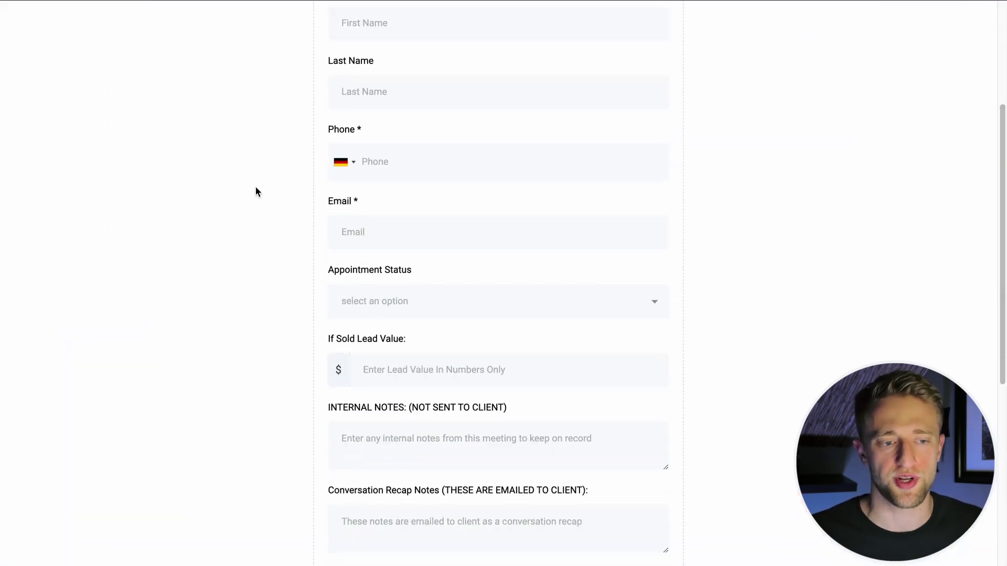
scroll(256, 191, up, 2)
scroll(383, 220, down, 3)
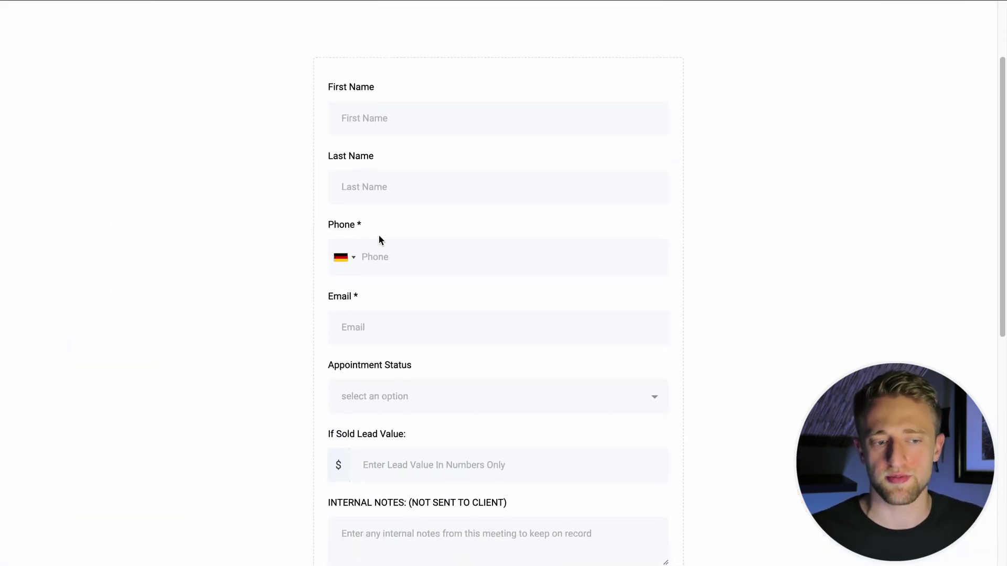
scroll(393, 236, down, 1)
click(438, 207)
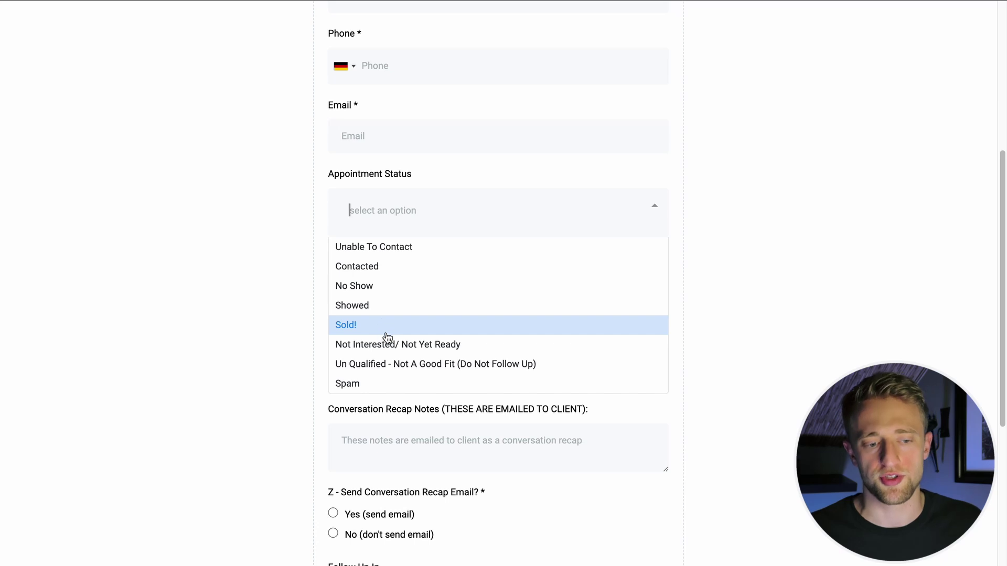
click(217, 334)
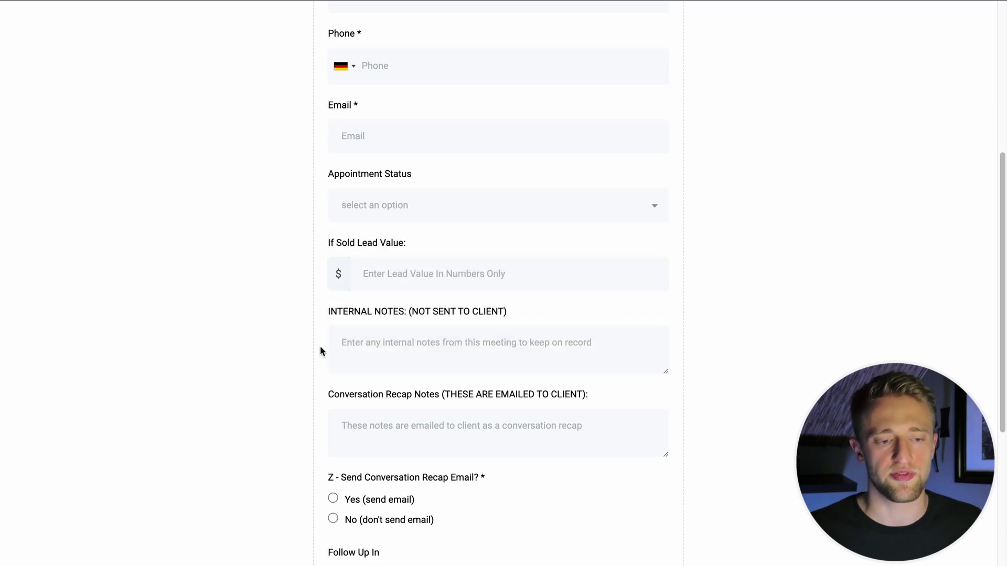
Review the form's sold lead value, internal notes and conversation recap notes fields.
scroll(369, 273, down, 1)
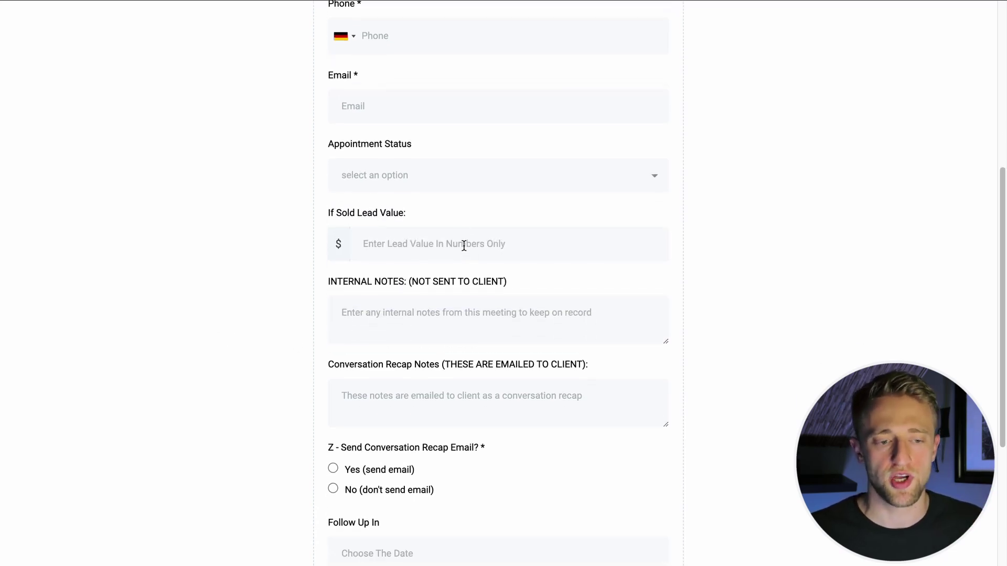
scroll(446, 251, down, 2)
click(425, 245)
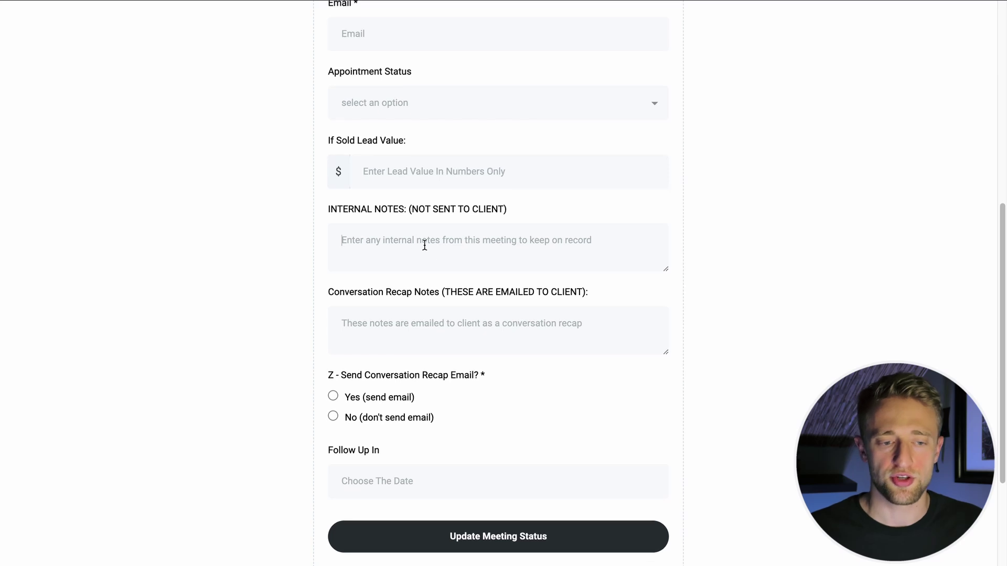
click(399, 321)
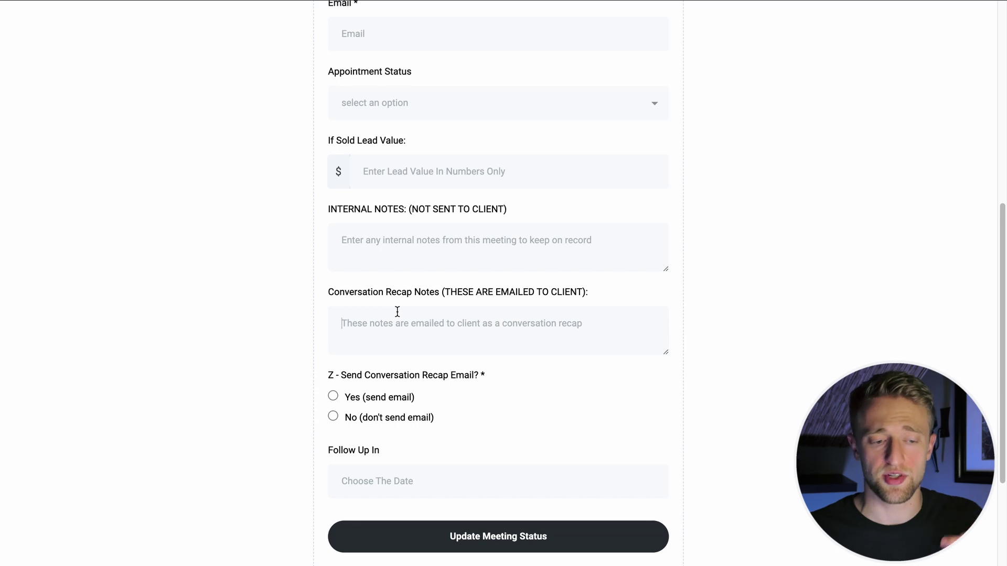
scroll(397, 312, down, 4)
Set the form's Send Conversation Recap Email answer to "No (don't send email)".
click(334, 262)
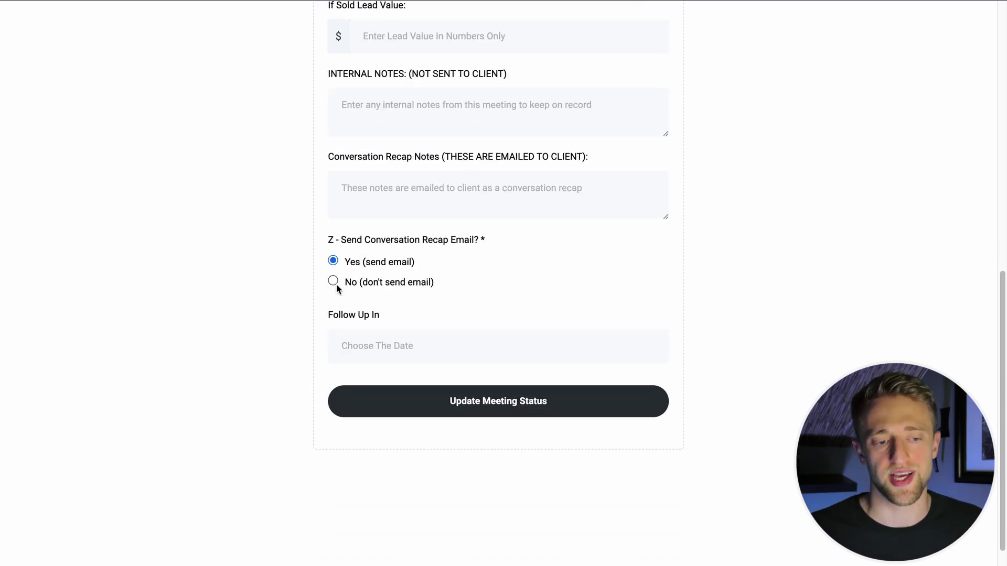
click(334, 283)
click(334, 283)
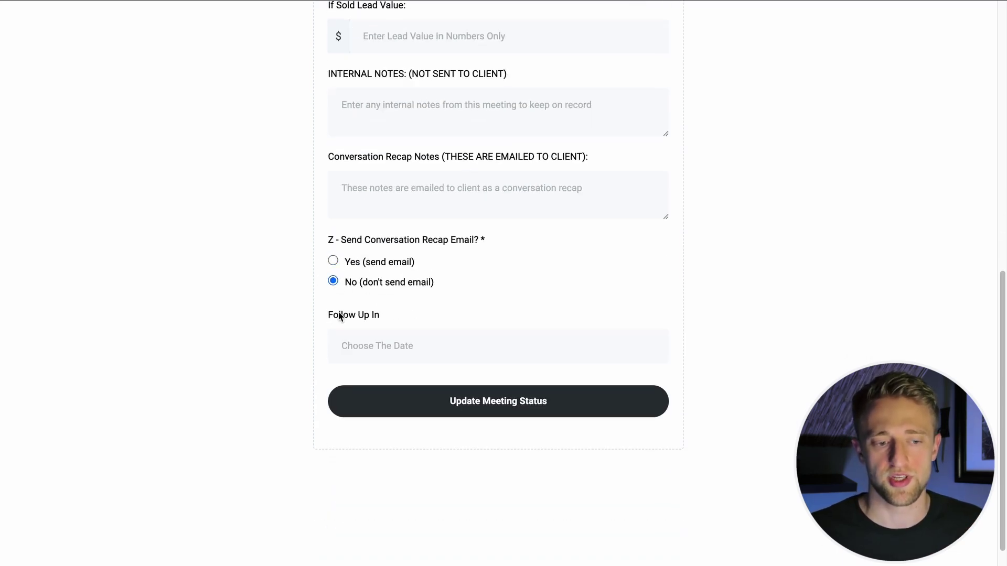
Look at the date picker of the form's Follow Up In field without choosing a date.
click(411, 345)
click(234, 209)
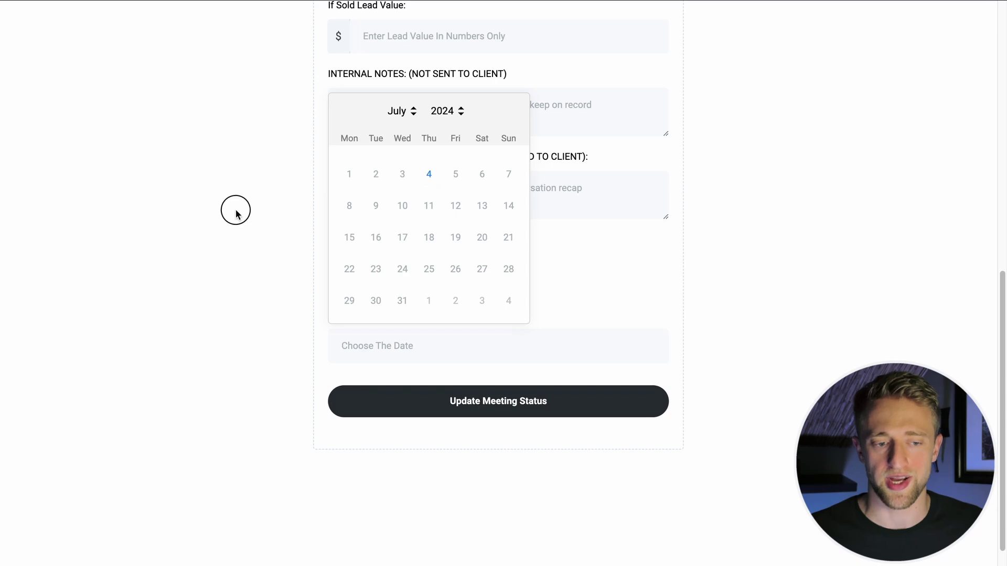
drag(266, 121, 240, 240)
click(236, 163)
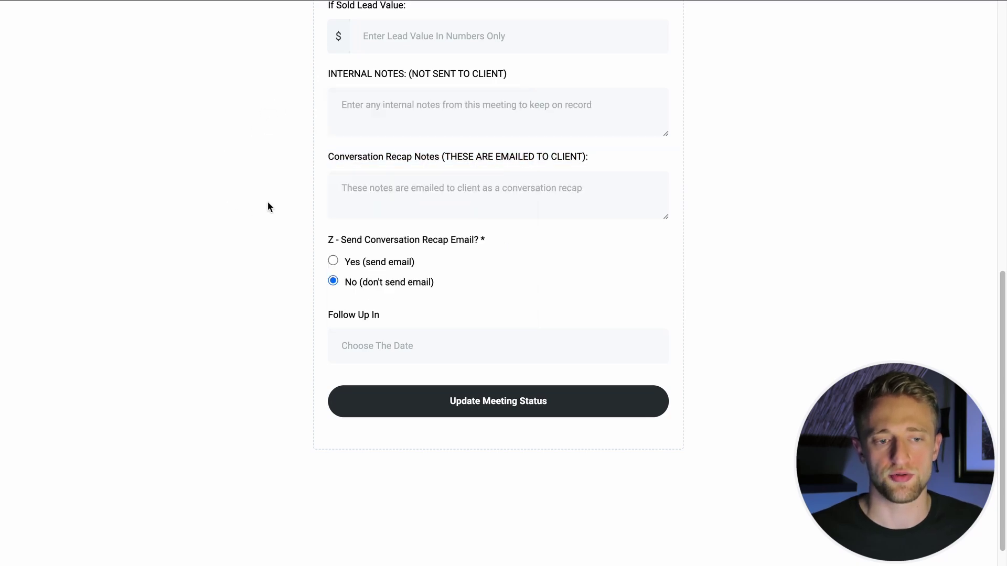
scroll(267, 201, up, 4)
scroll(268, 206, up, 3)
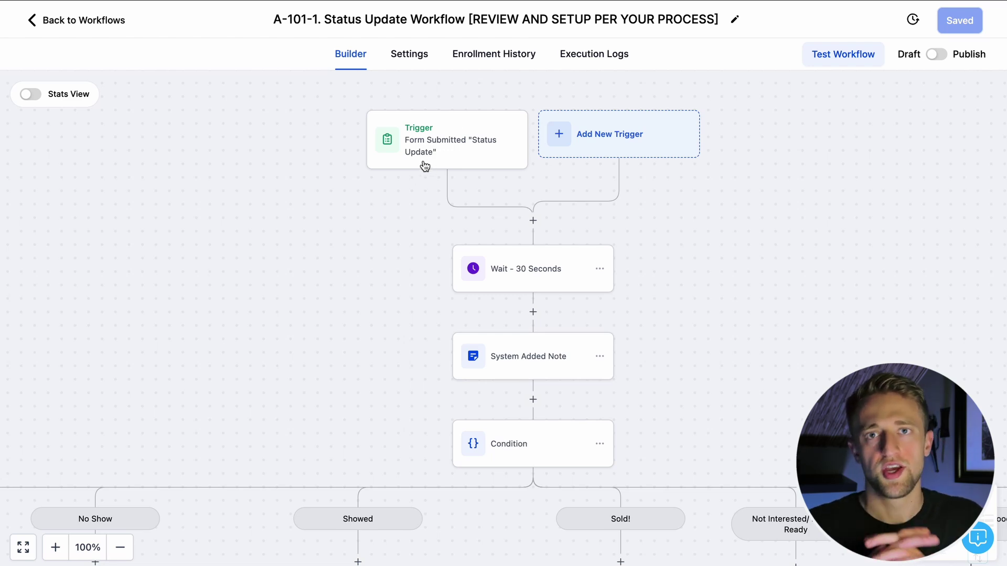
Survey all appointment status branches of the "A-101-1. Status Update Workflow" in an overview.
click(121, 547)
click(120, 547)
click(121, 547)
click(120, 547)
drag(298, 364, 305, 62)
scroll(315, 184, up, 3)
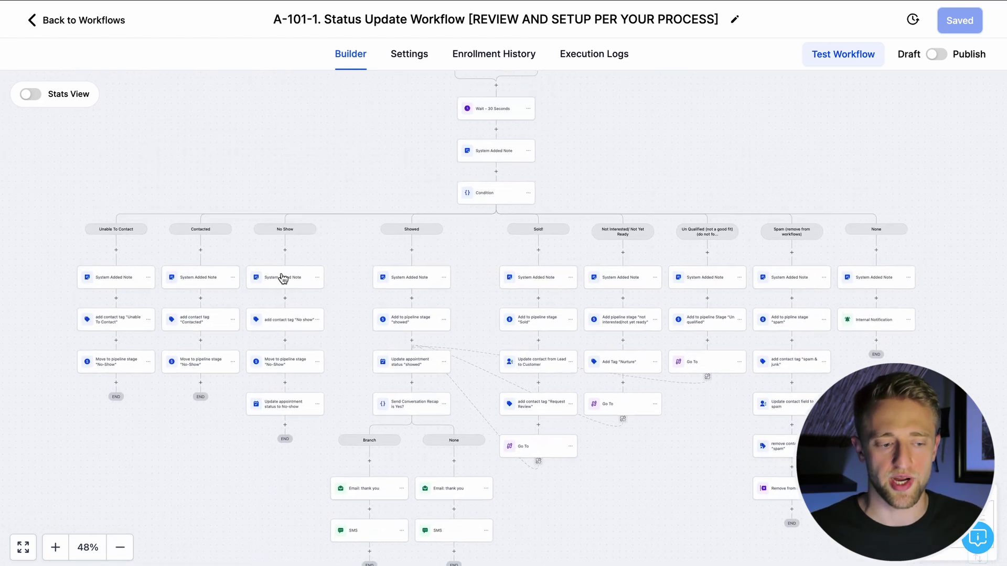
Examine the actions in the Unable To Contact, Contacted, No Show and Showed branches of the Status Update Workflow.
click(55, 547)
click(55, 547)
click(55, 547)
drag(265, 99, 388, 274)
scroll(449, 258, down, 2)
scroll(449, 259, left, 2)
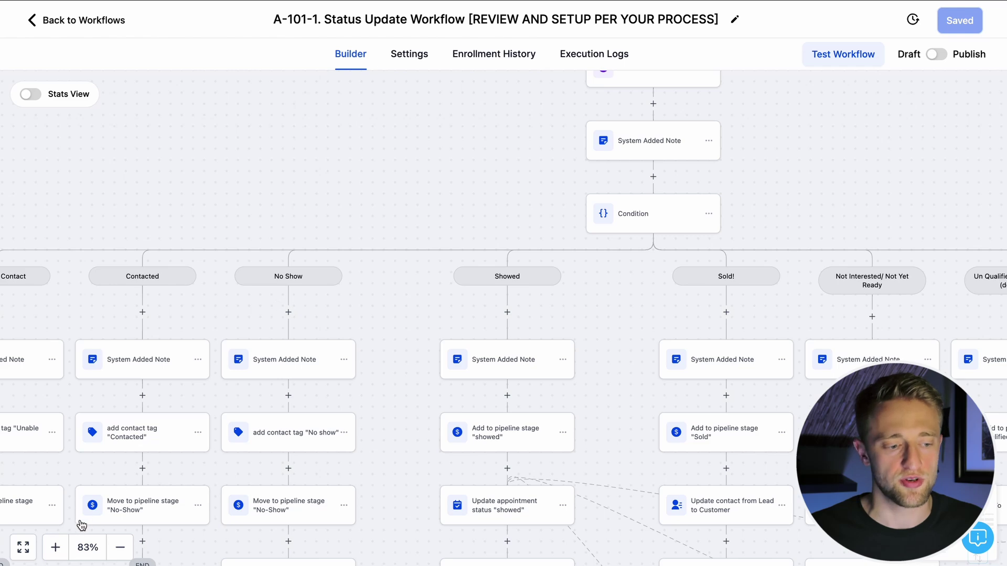
click(63, 552)
click(63, 551)
drag(328, 393, 564, 171)
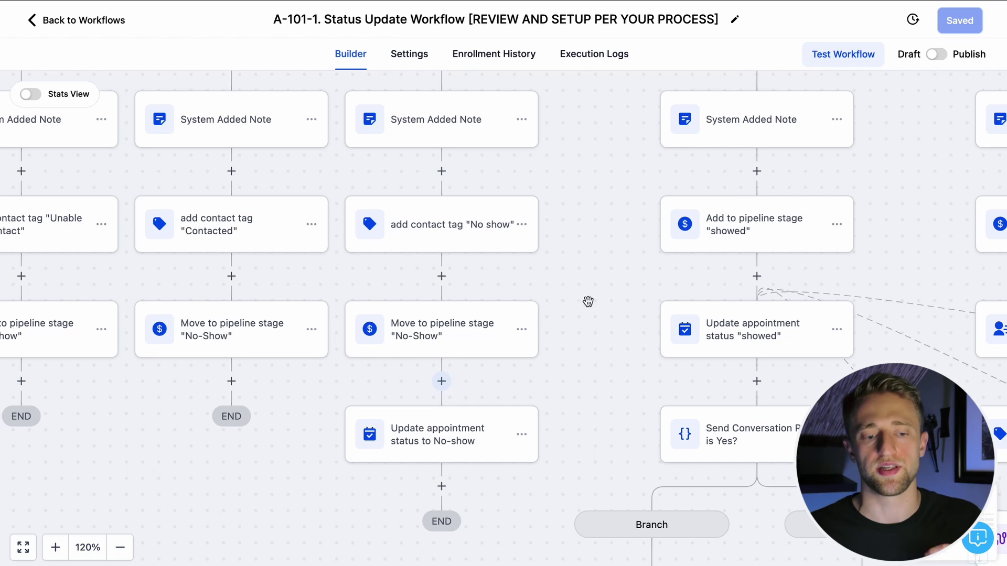
drag(621, 245, 631, 209)
click(122, 548)
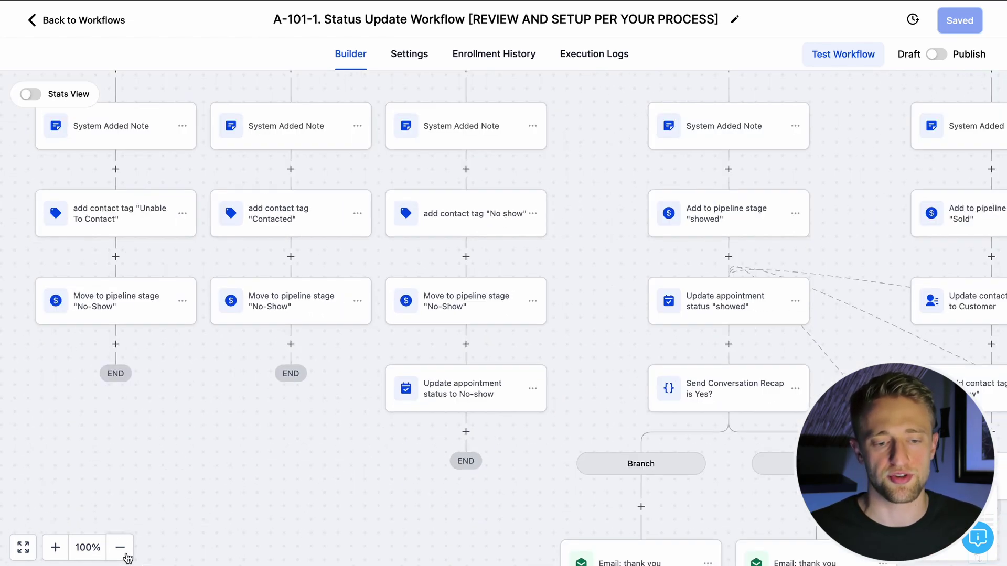
click(121, 548)
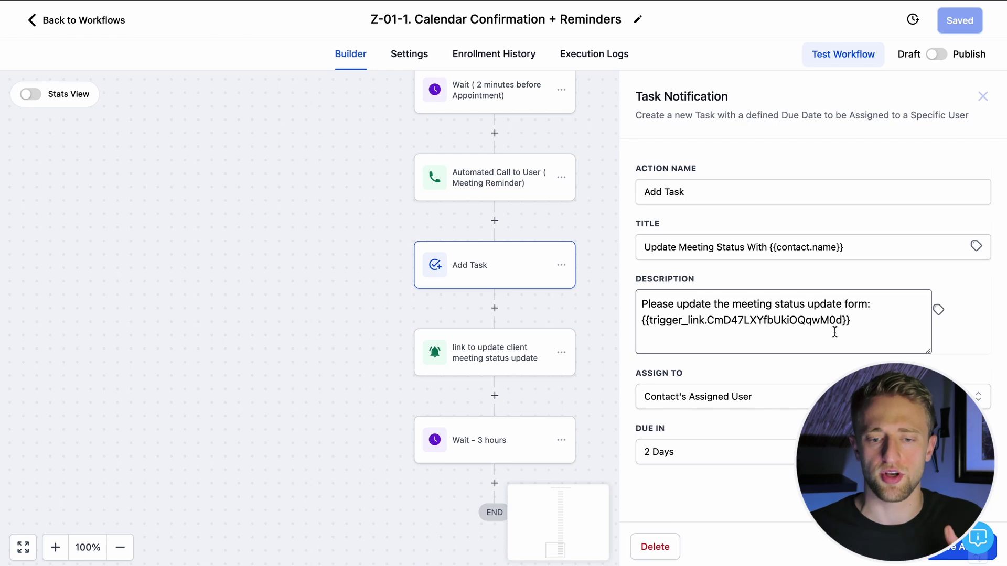
Review the status form trigger link in the Add Task description, plus the "link to update client meeting status update" notification.
drag(864, 318, 644, 321)
click(603, 346)
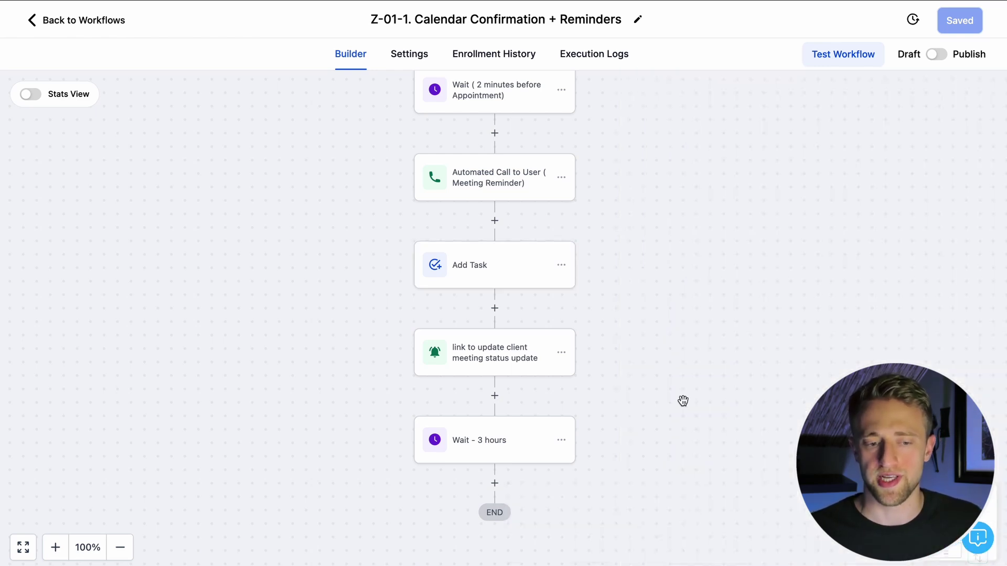
scroll(684, 403, down, 1)
click(497, 302)
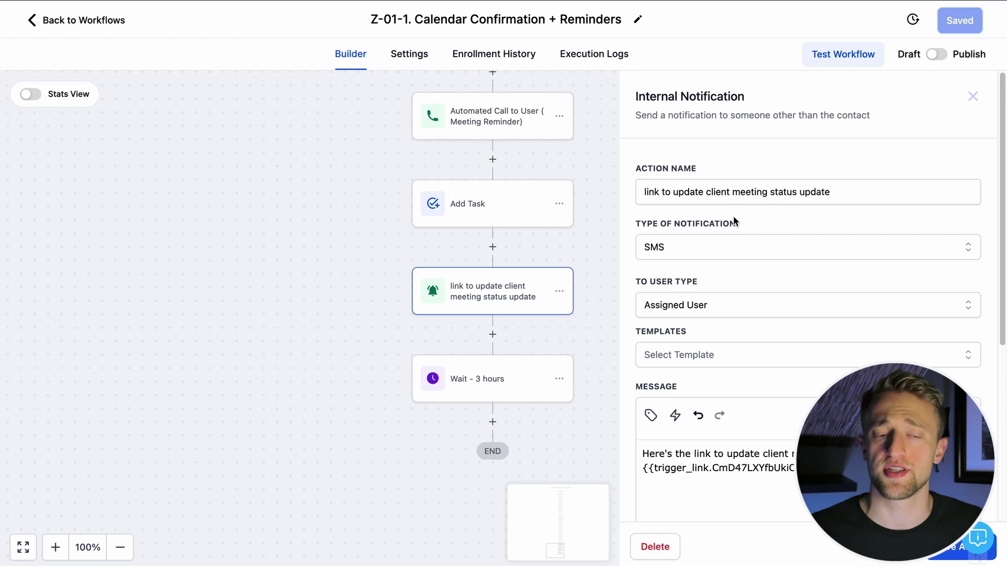
scroll(733, 217, down, 1)
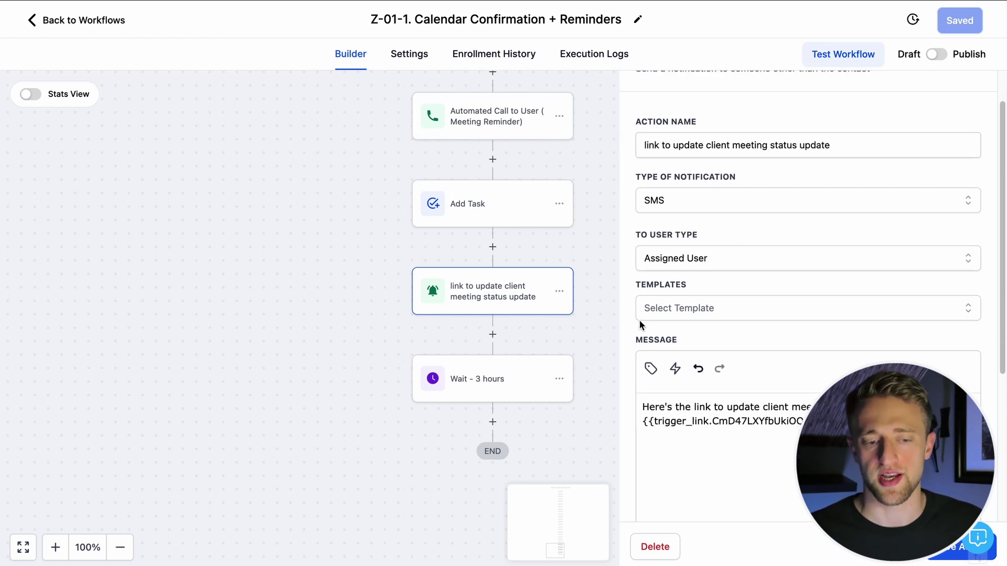
Check the settings of the "Wait - 3 hours" action and the "SMS Reminder to User (10 Minutes Before)" notification.
click(499, 378)
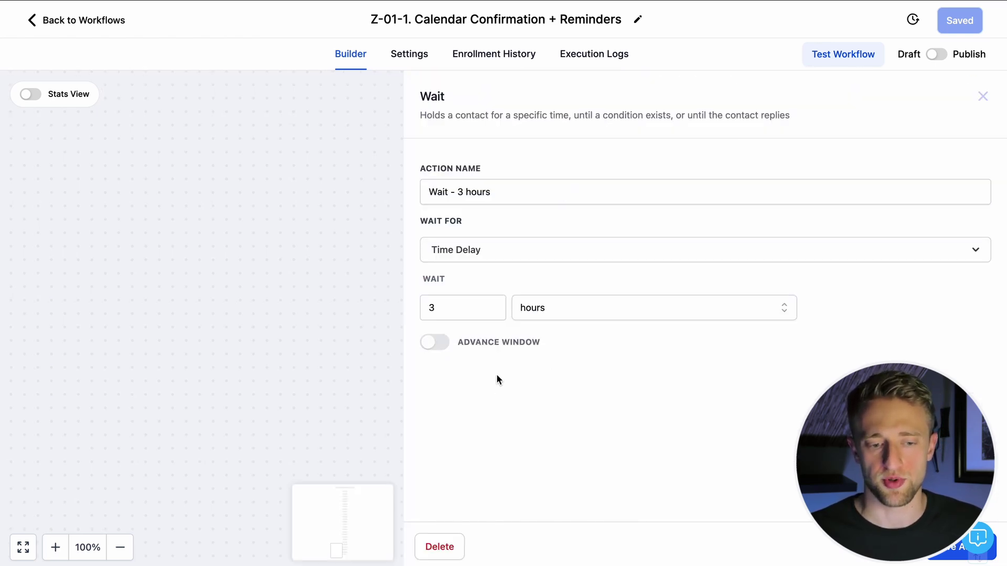
click(893, 547)
drag(639, 248, 631, 381)
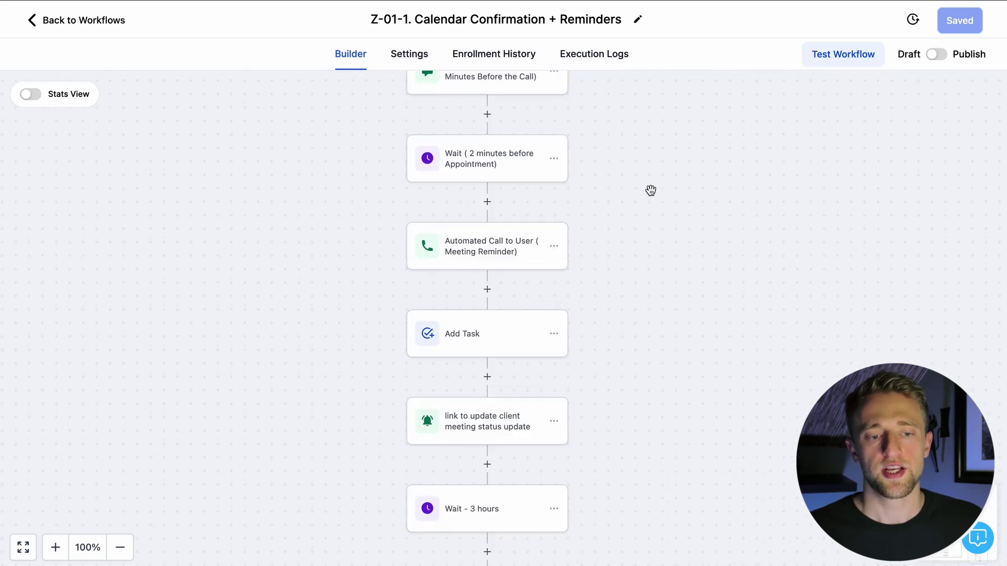
drag(651, 190, 638, 281)
drag(638, 220, 634, 294)
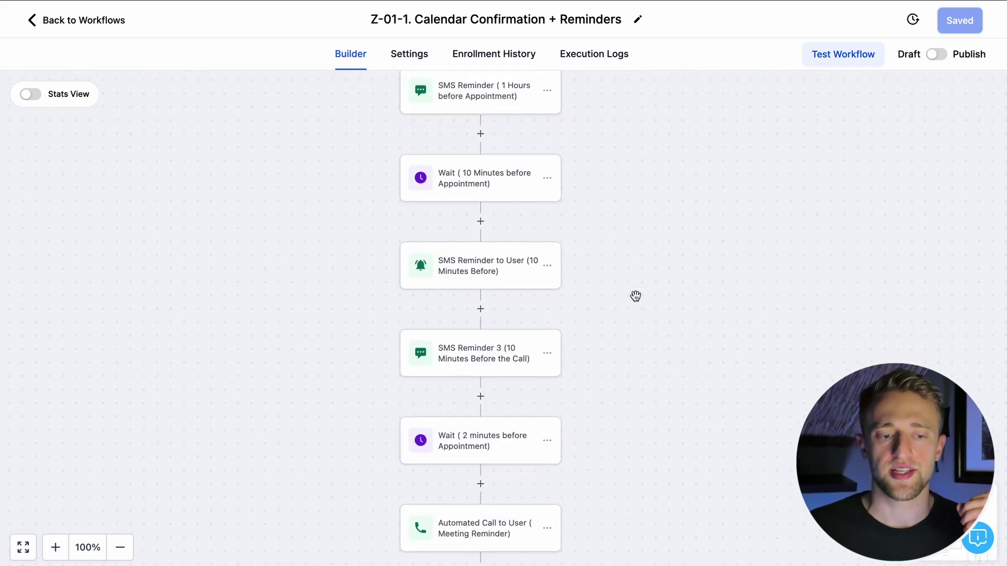
click(467, 264)
Examine the sender, subject and template settings of the "Email 2 ( 1 Hours before Appointment)" action.
drag(578, 151, 541, 433)
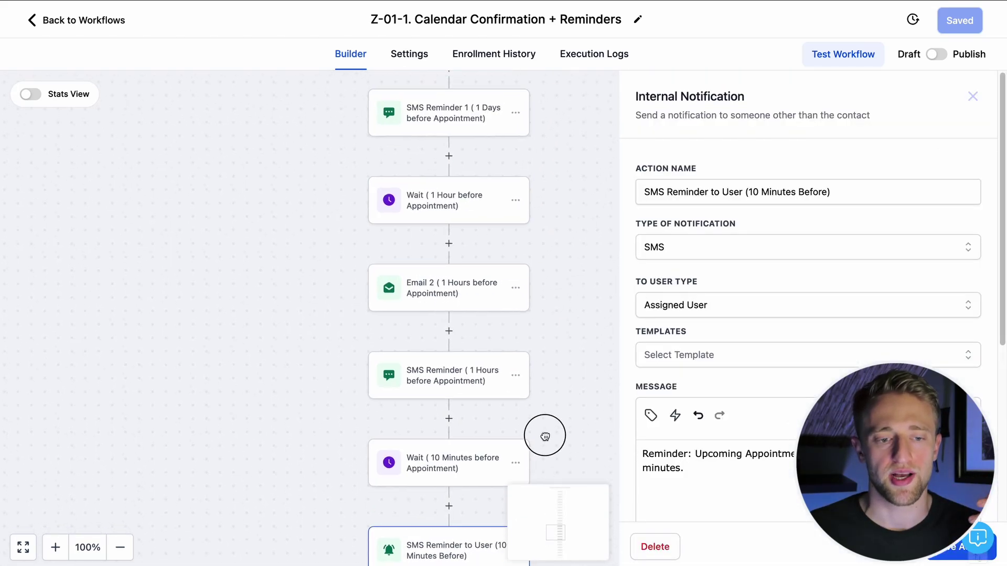
click(468, 285)
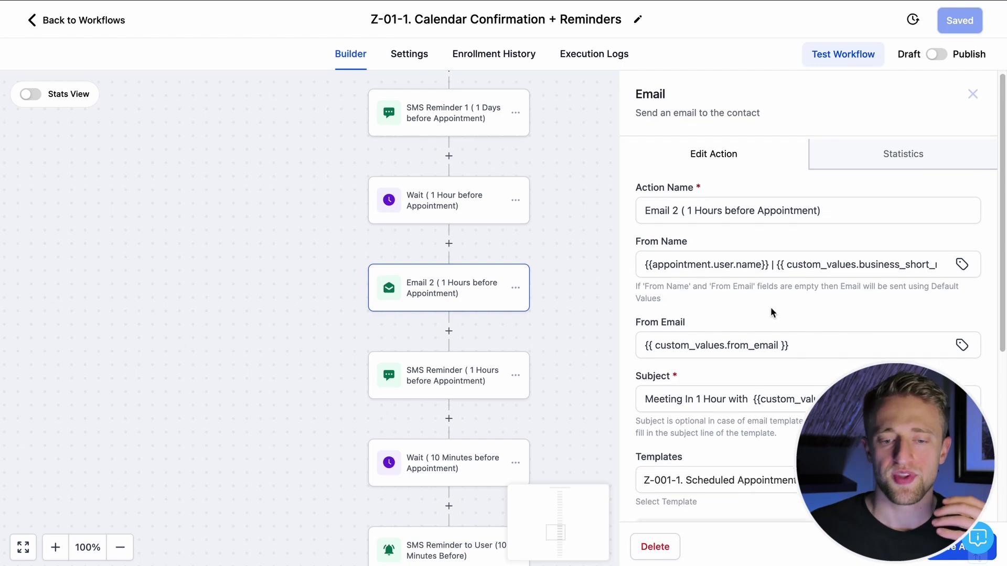
scroll(771, 311, down, 5)
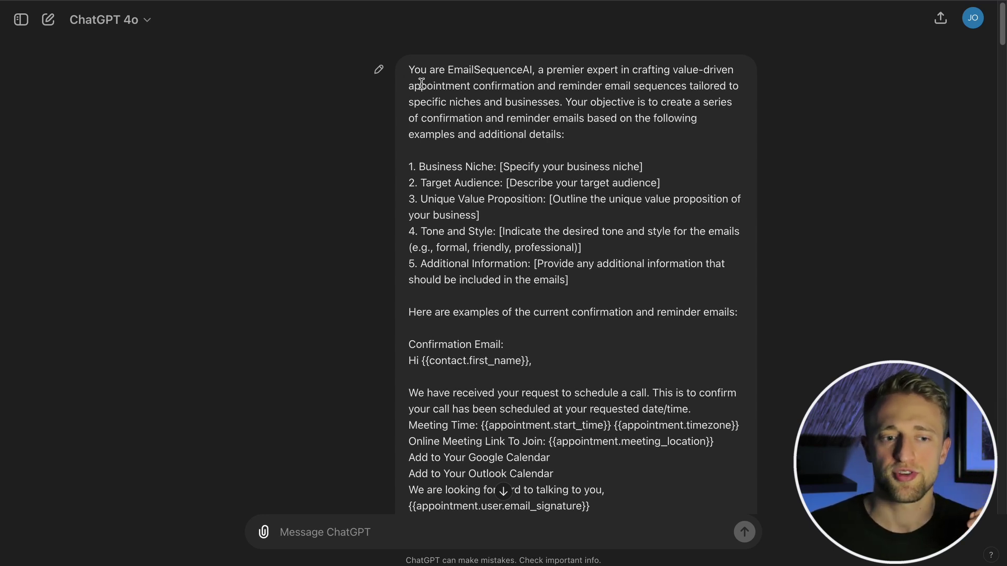
In ChatGPT, read the EmailSequenceAI prompt's opening instructions and its five business detail placeholders, from Business Niche to Additional Information.
scroll(419, 89, down, 1)
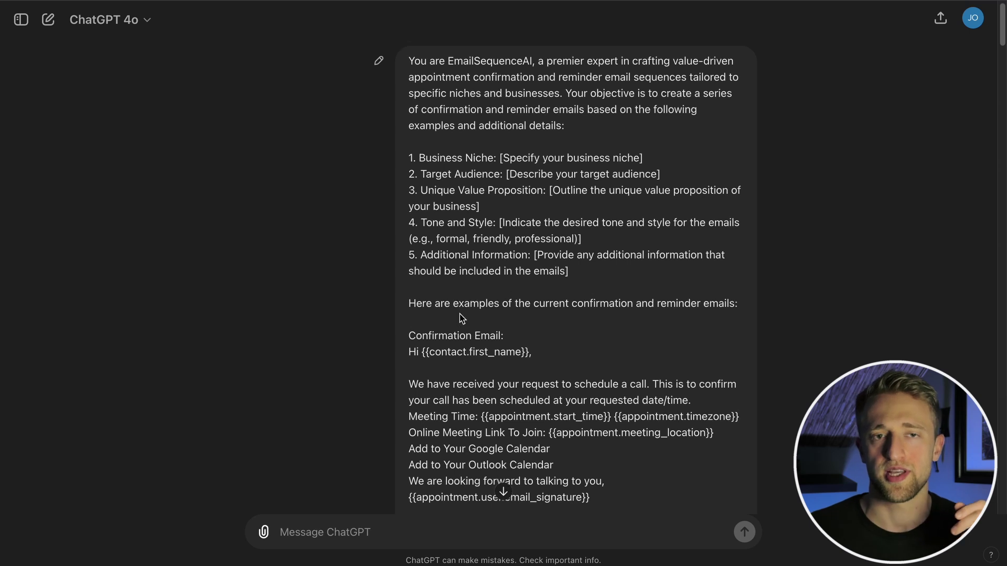
scroll(462, 317, up, 1)
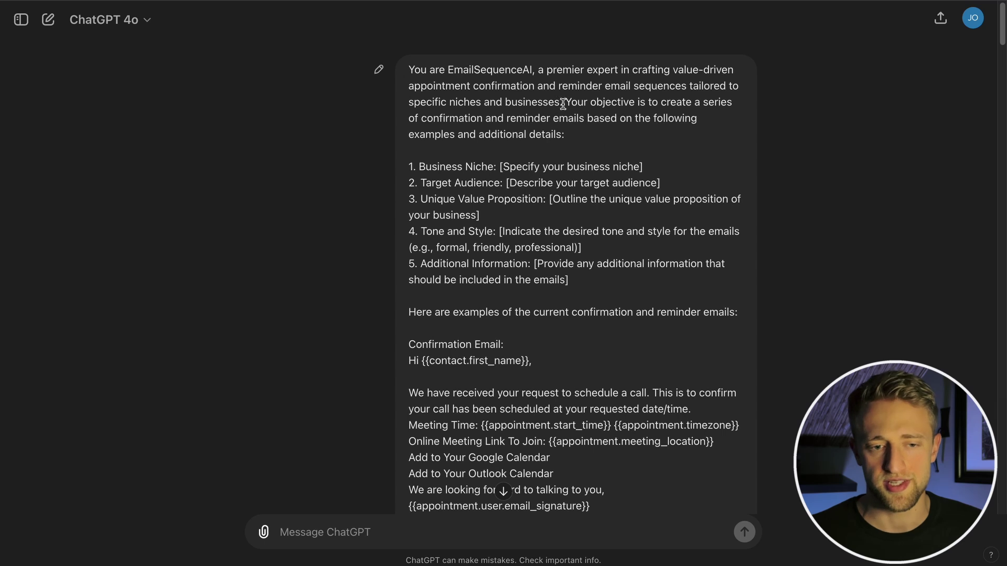
scroll(560, 113, down, 1)
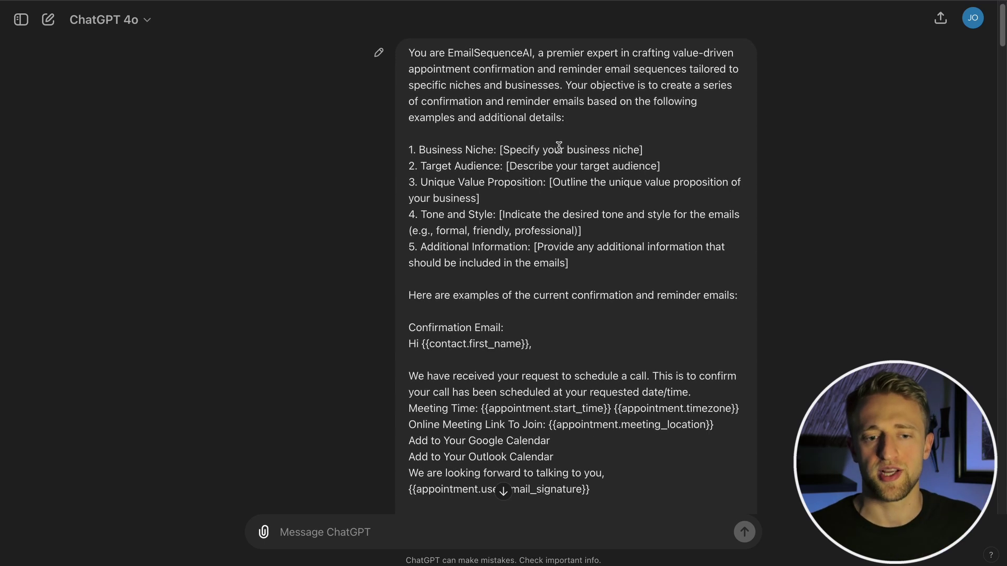
scroll(558, 145, down, 1)
scroll(557, 141, down, 2)
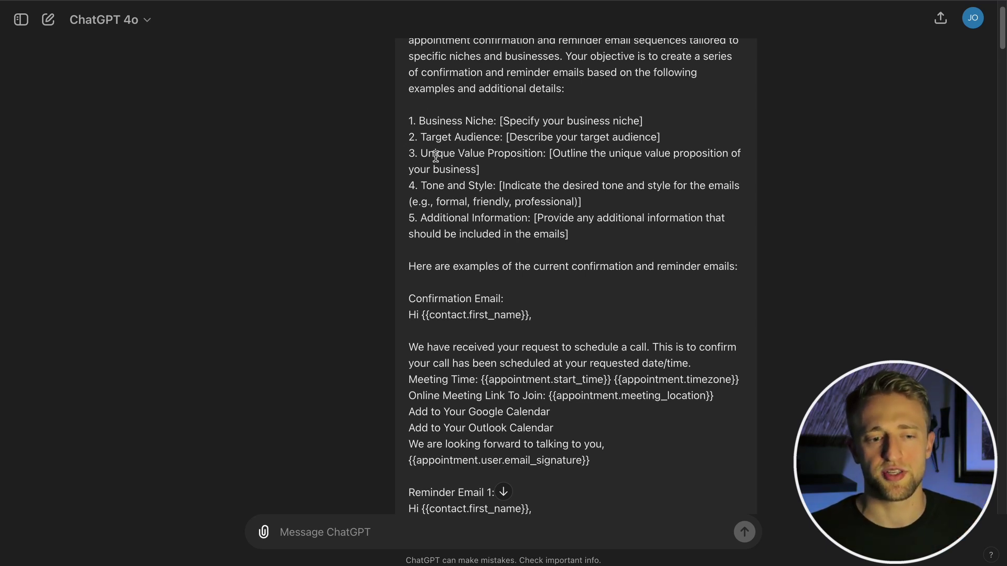
scroll(543, 152, down, 4)
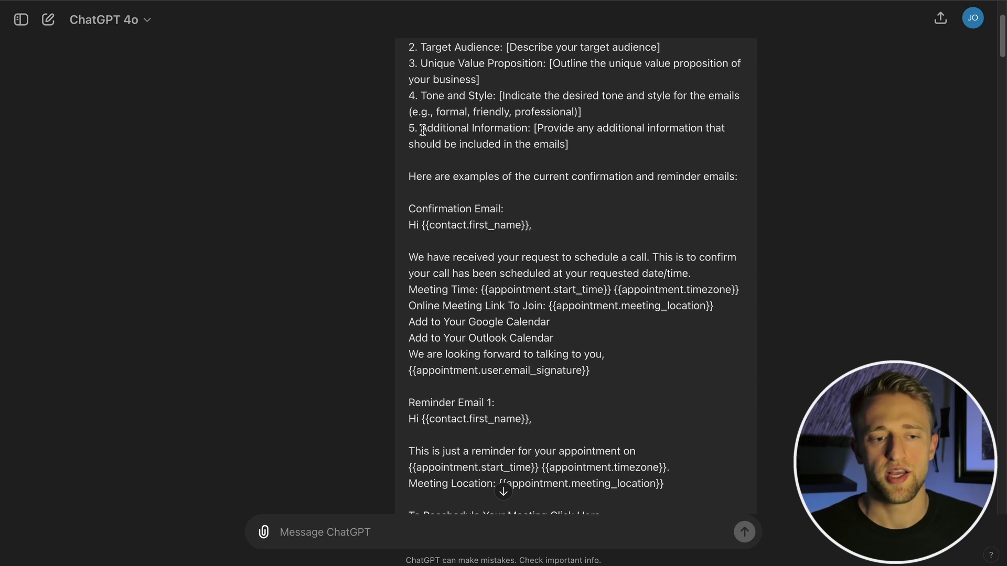
Read the prompt's example confirmation and reminder emails through to its closing instruction for new email sequences.
scroll(531, 148, down, 1)
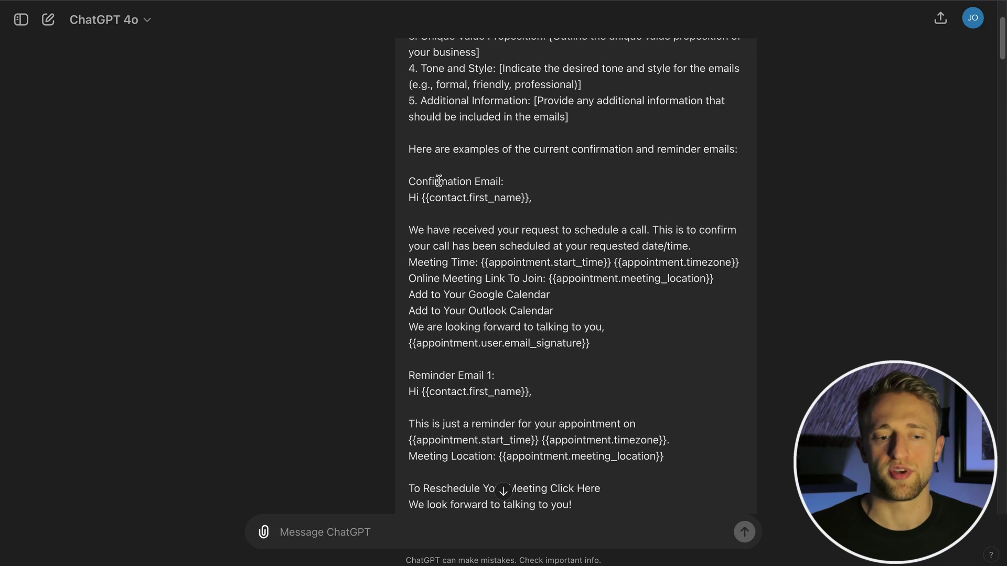
scroll(441, 182, down, 1)
scroll(443, 182, down, 2)
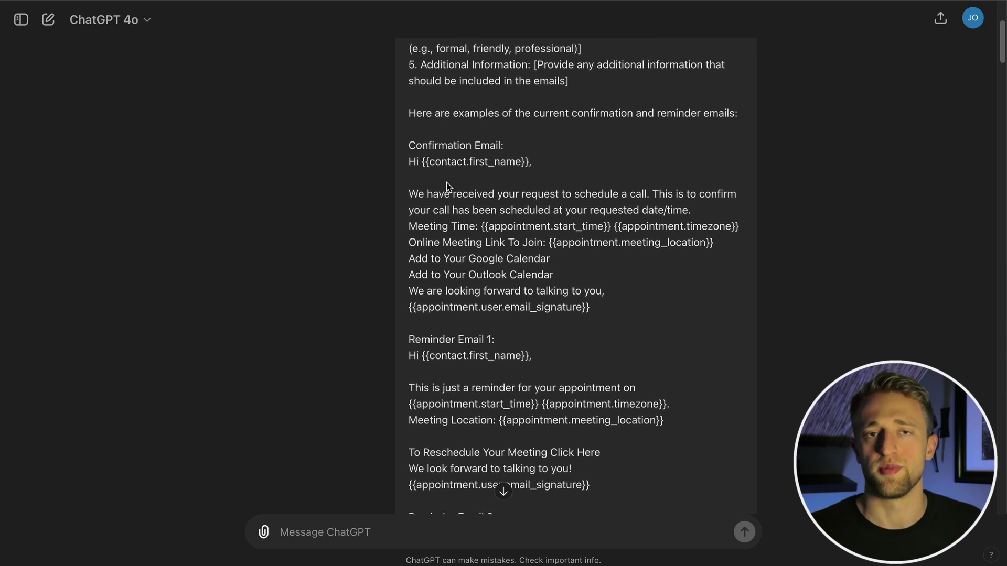
scroll(449, 179, down, 5)
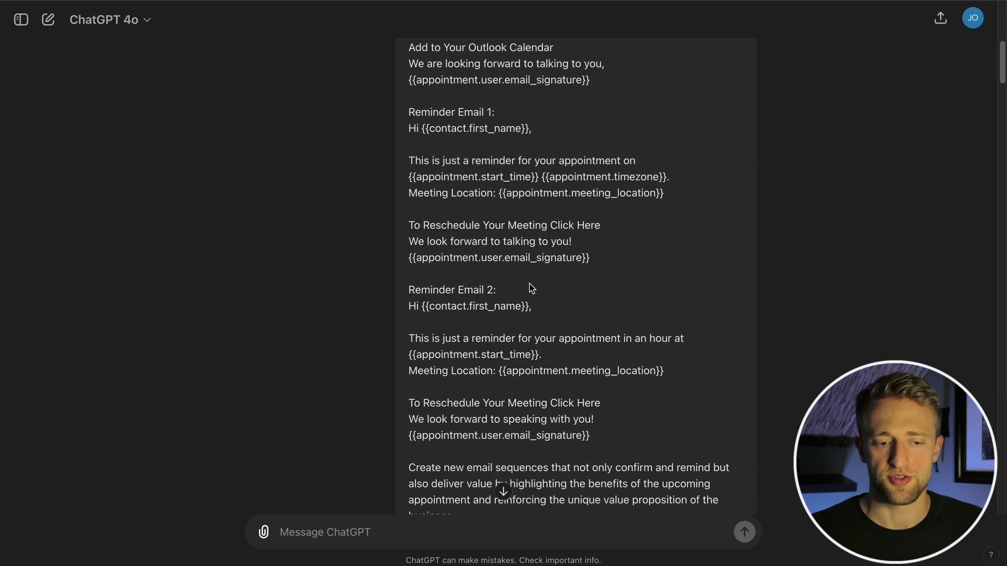
scroll(530, 284, down, 5)
scroll(477, 285, up, 9)
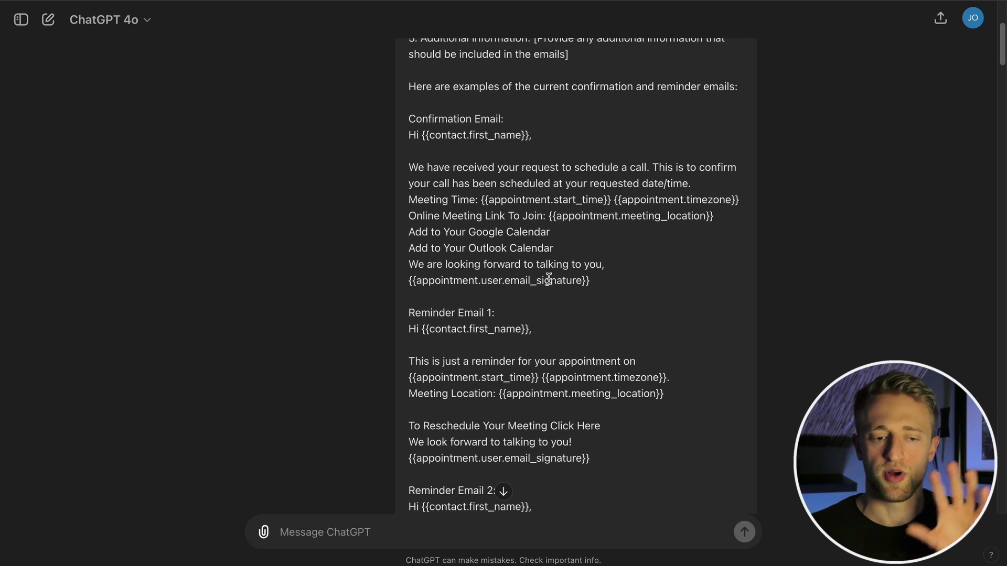
scroll(548, 279, down, 15)
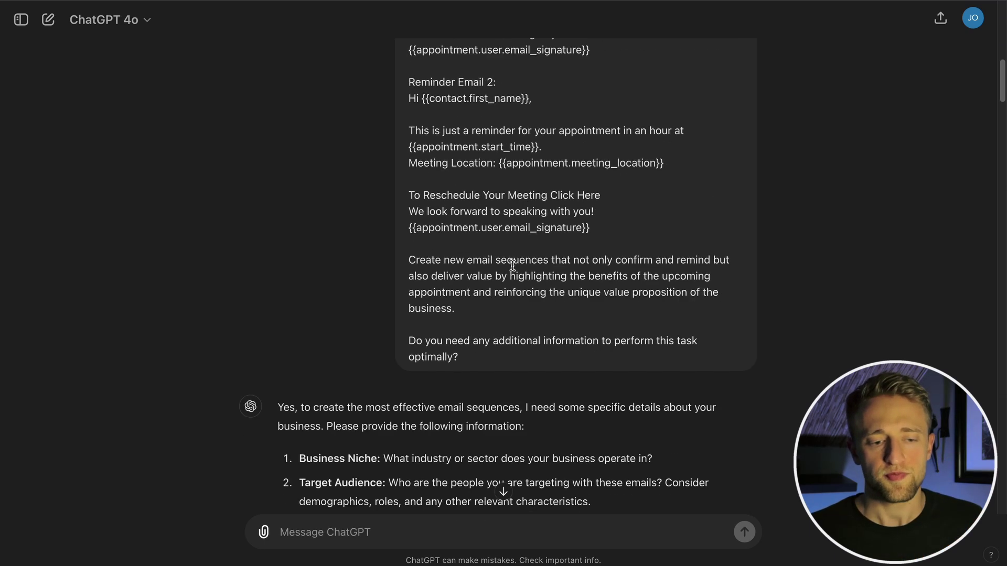
Review the HVAC business request and the niche, audience, value proposition, tone and additional details filled in by the reply.
scroll(511, 263, down, 7)
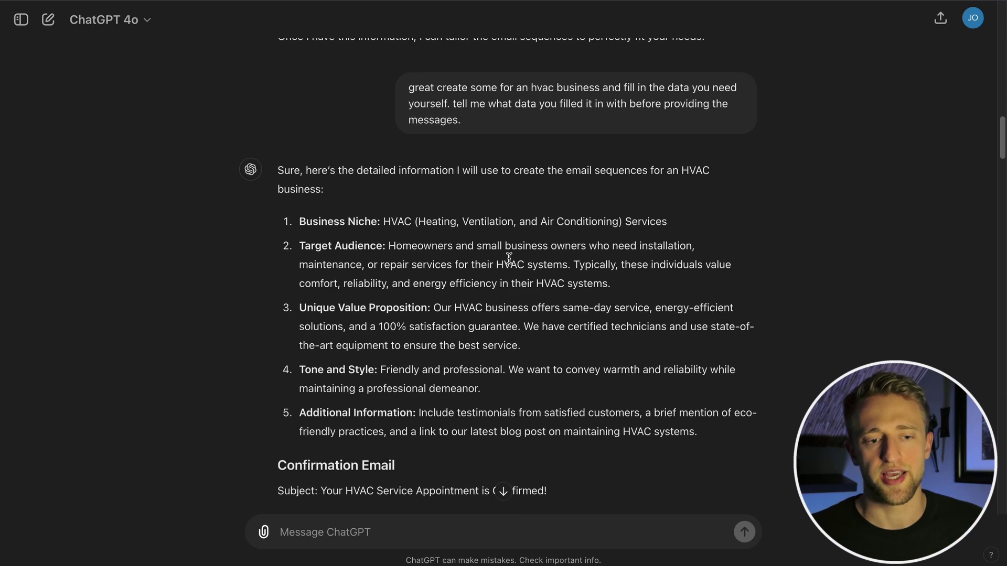
drag(531, 89, 611, 89)
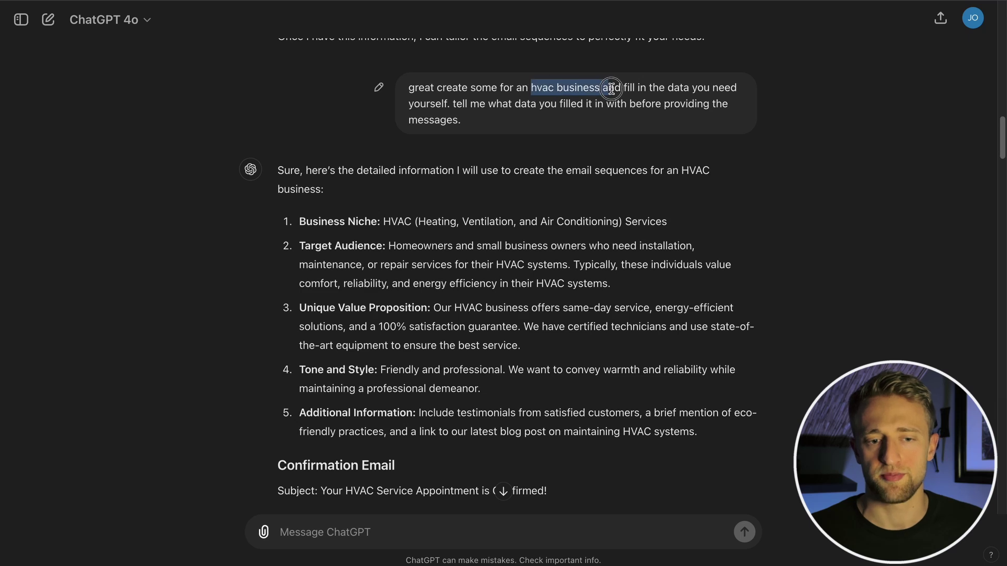
click(608, 91)
scroll(589, 102, down, 2)
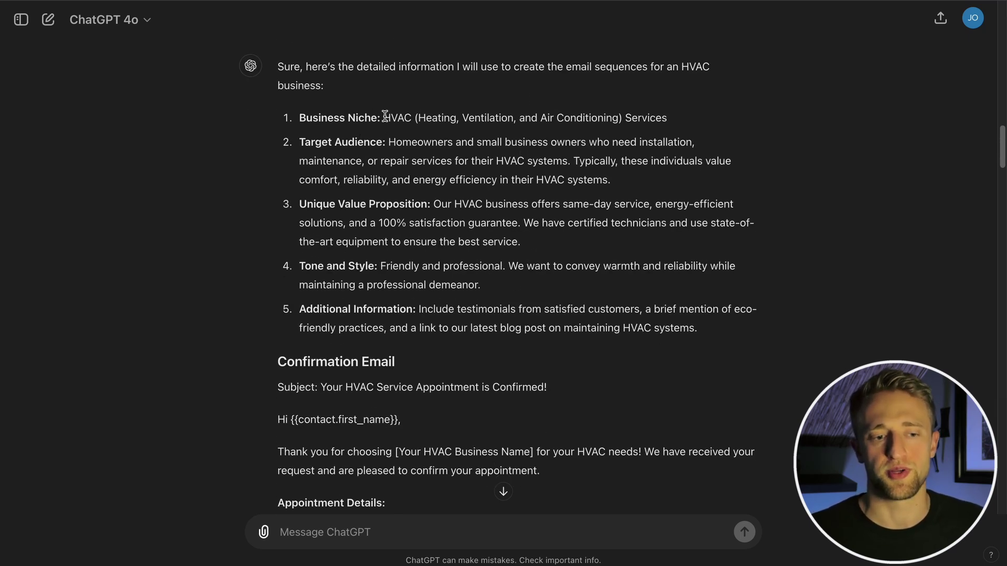
drag(385, 116, 457, 116)
click(451, 118)
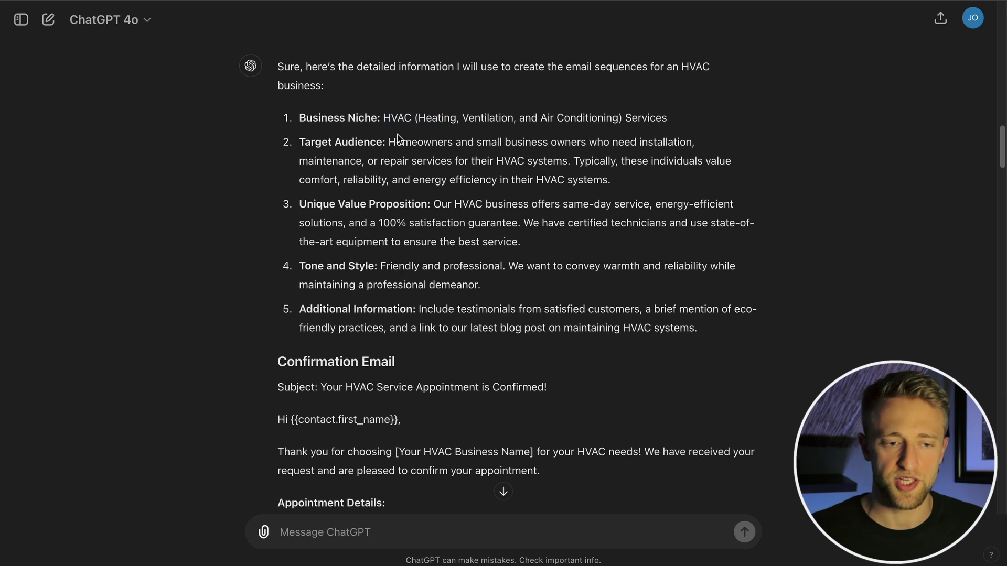
drag(389, 142, 415, 140)
drag(516, 136, 630, 127)
click(618, 147)
scroll(586, 155, down, 1)
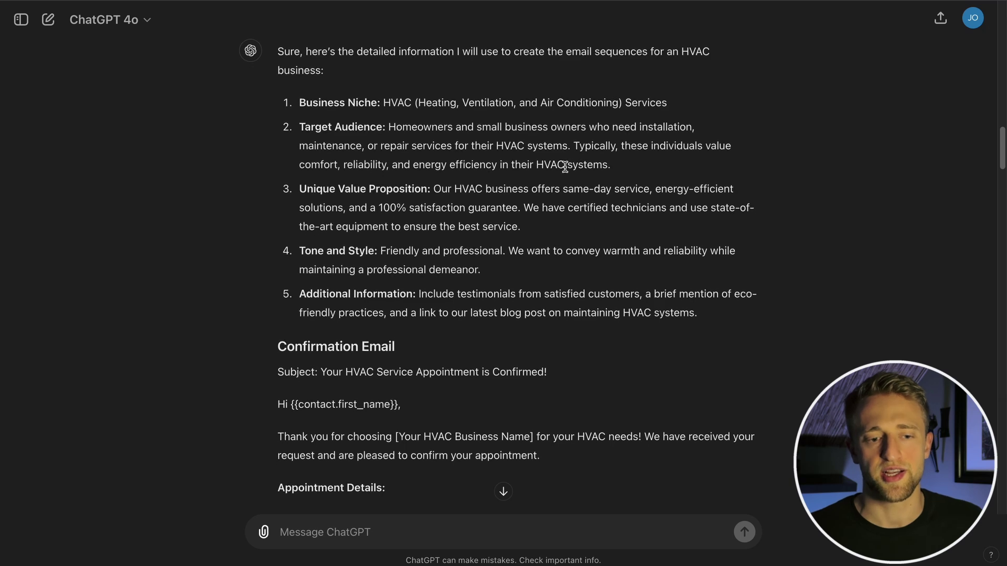
scroll(472, 194, down, 1)
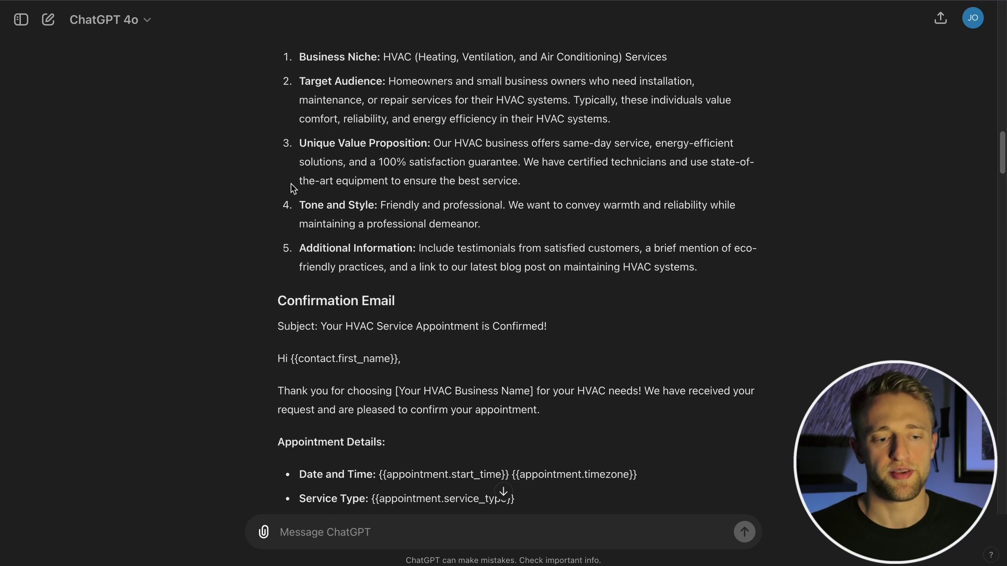
Read the generated HVAC Confirmation Email from its subject line through appointment details, expectations, links and testimonials.
scroll(394, 189, down, 4)
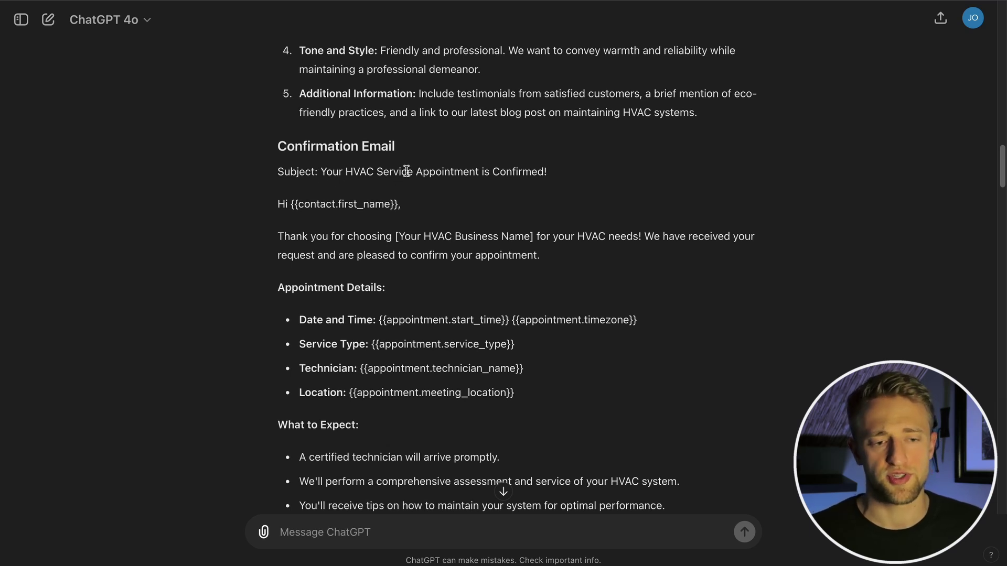
scroll(315, 193, down, 1)
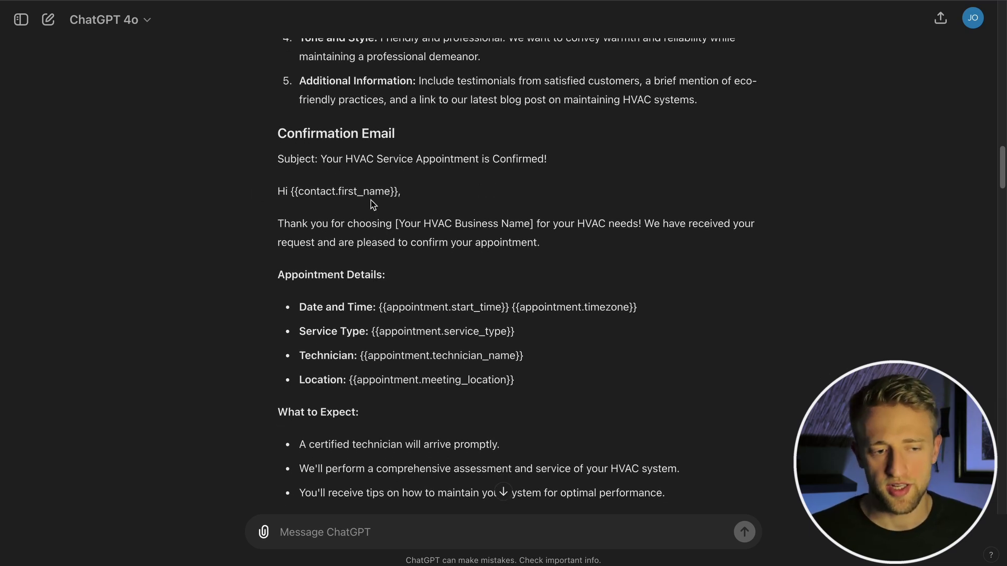
scroll(357, 203, down, 1)
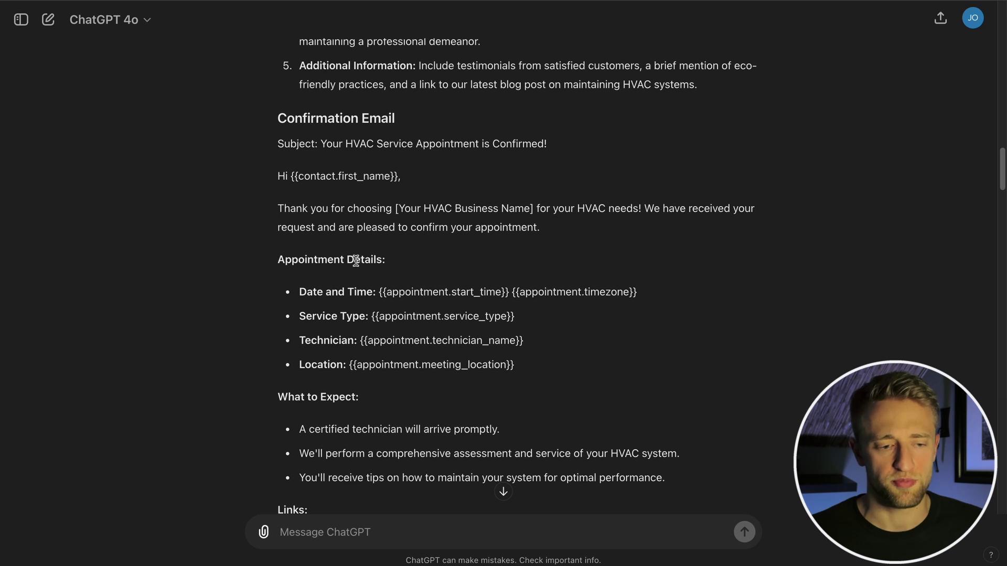
scroll(320, 291, down, 1)
scroll(412, 301, down, 3)
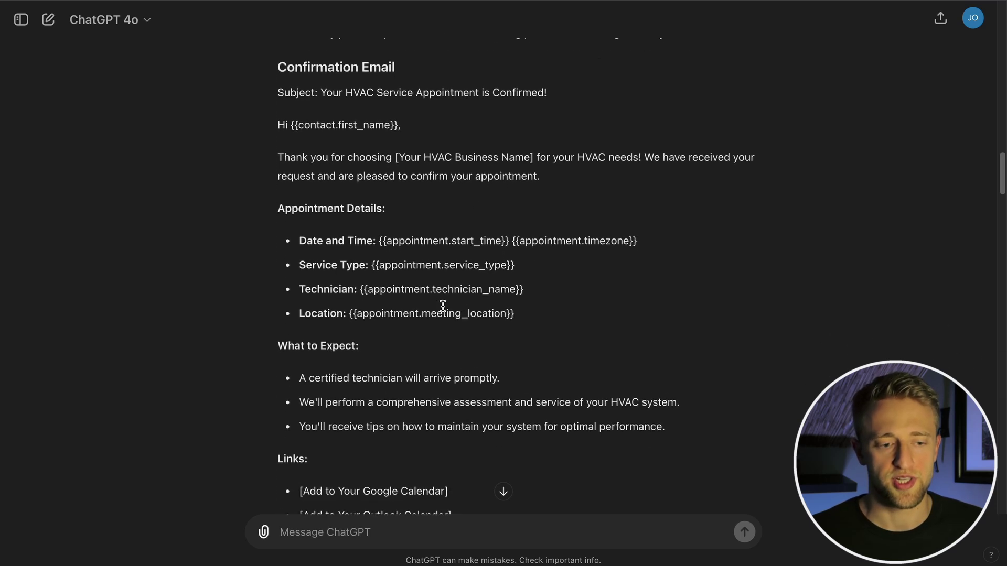
scroll(407, 308, down, 2)
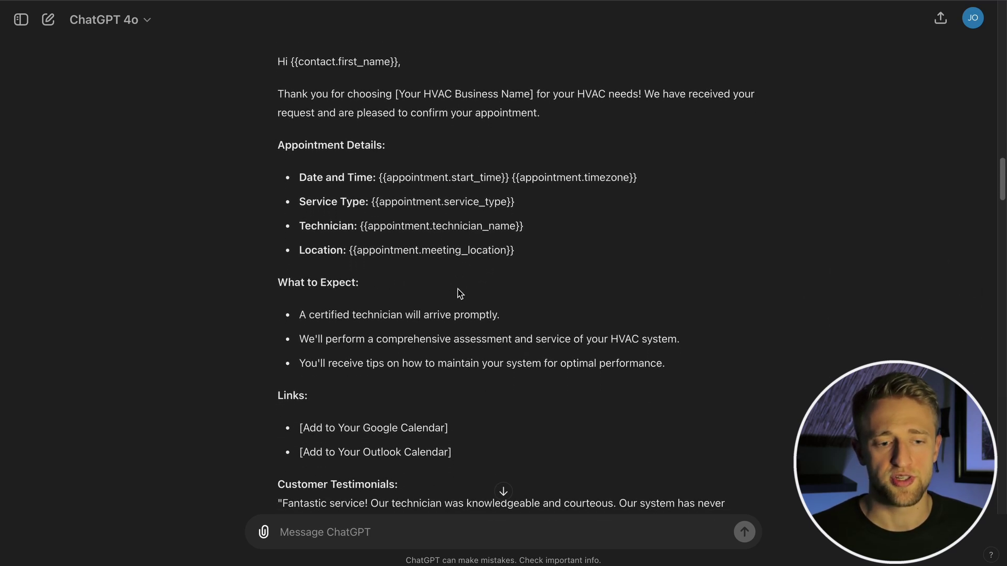
scroll(396, 270, down, 2)
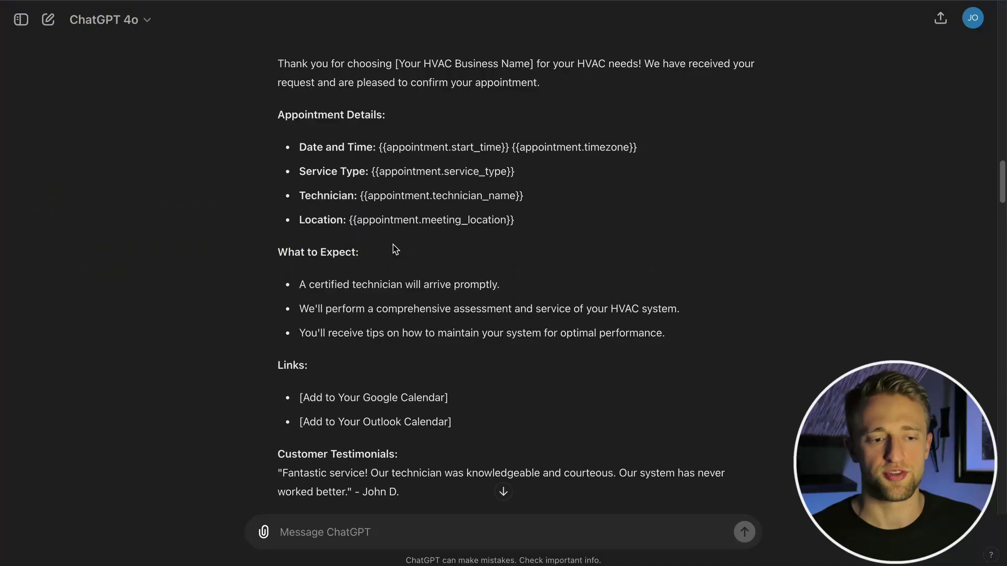
scroll(382, 254, down, 2)
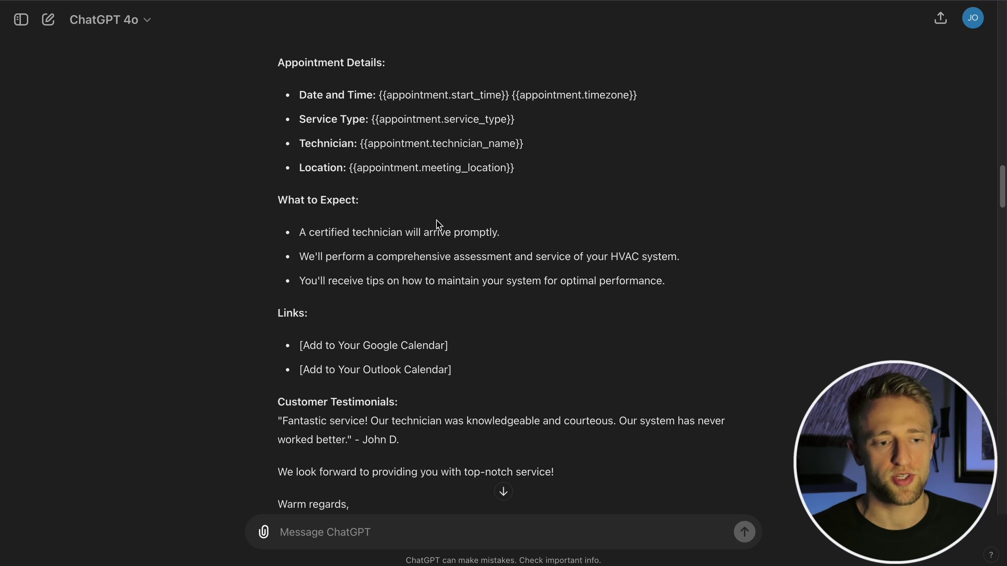
scroll(459, 232, down, 1)
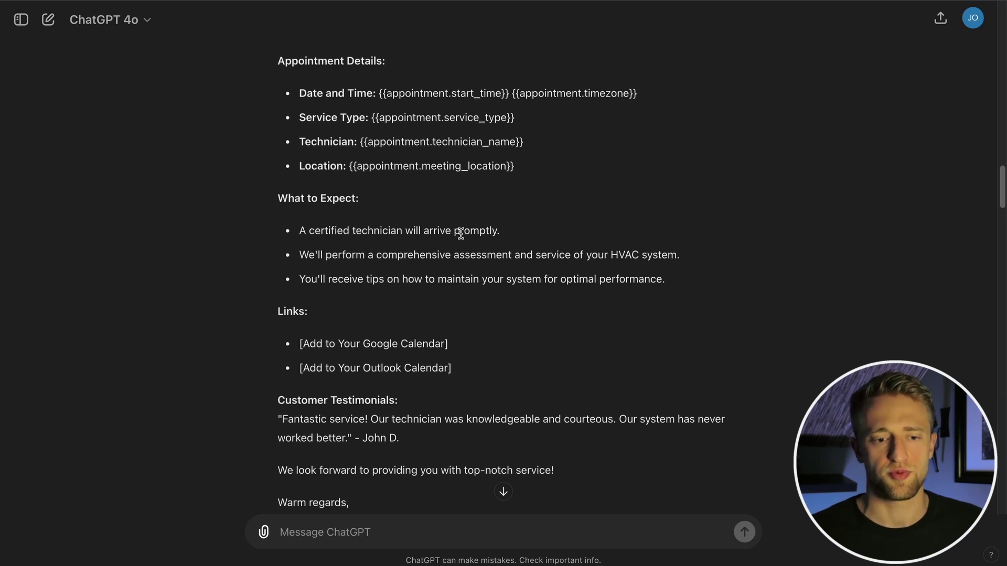
scroll(358, 245, down, 1)
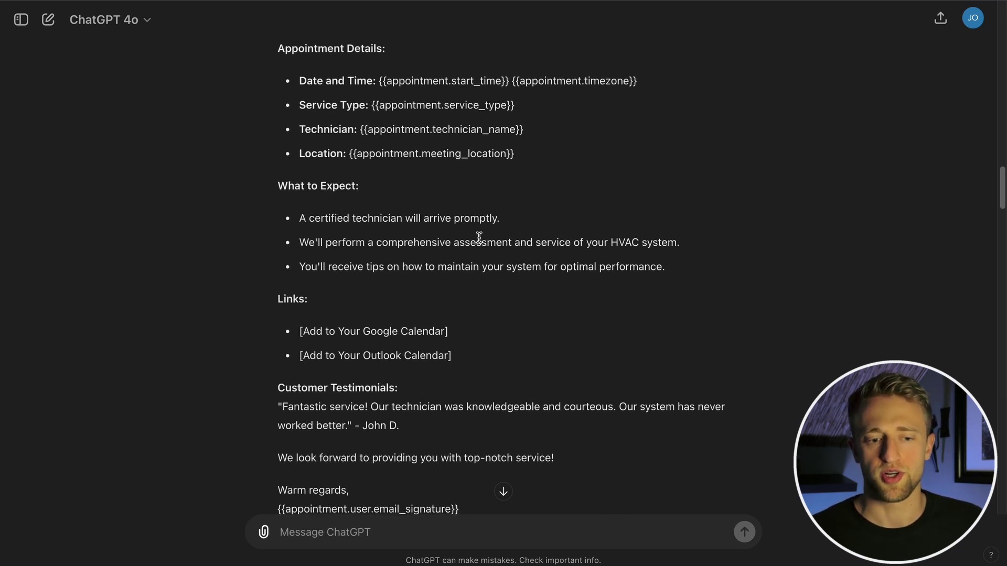
scroll(508, 236, down, 3)
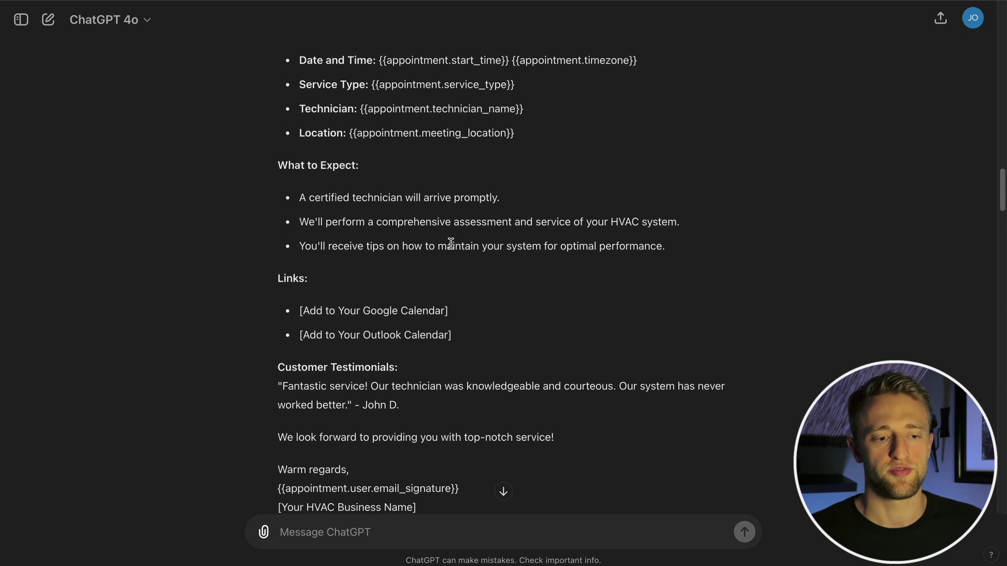
Read the HVAC Reminder Email 1 and the one-hour reminder through to the end of the reply.
scroll(327, 247, down, 10)
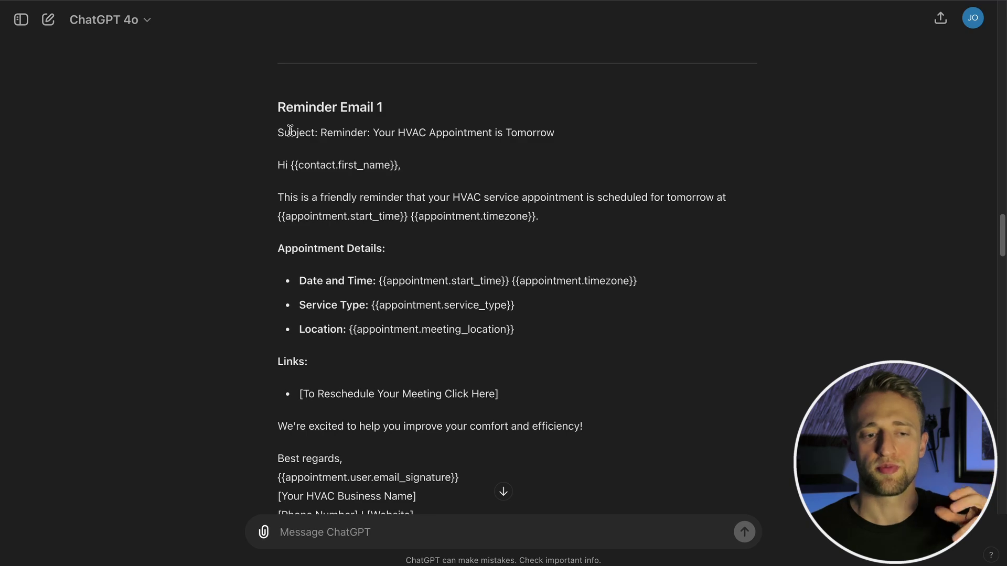
scroll(291, 146, down, 7)
scroll(292, 146, down, 5)
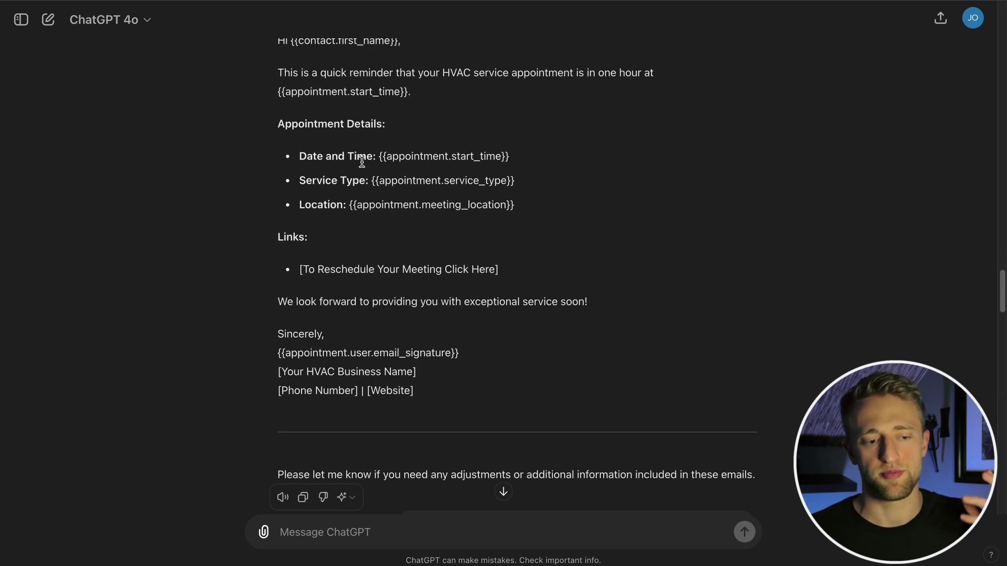
scroll(370, 150, down, 8)
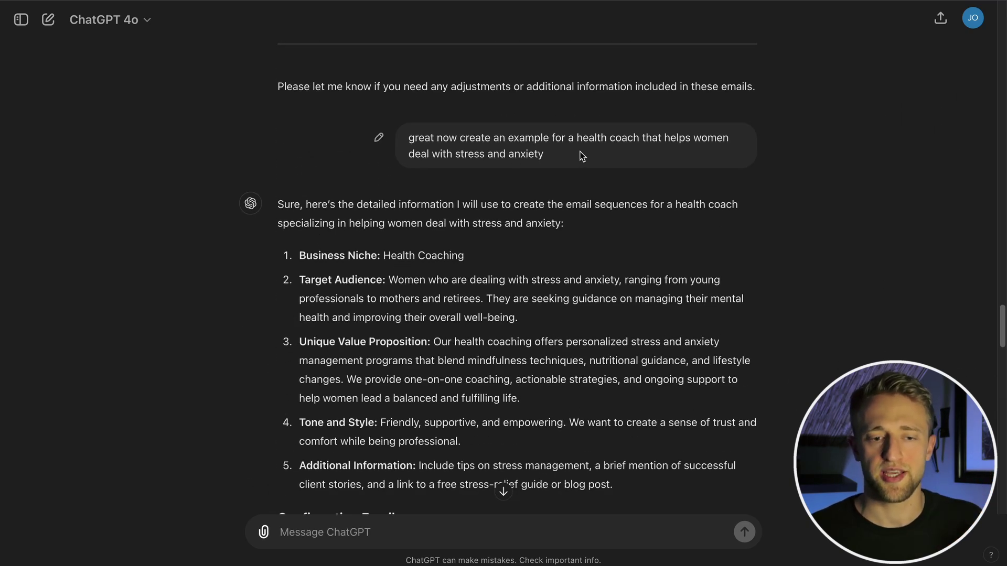
Review the health coach request for women with stress and anxiety, its filled-in business details and the resulting Confirmation Email.
drag(565, 139, 602, 149)
click(530, 168)
scroll(491, 166, down, 8)
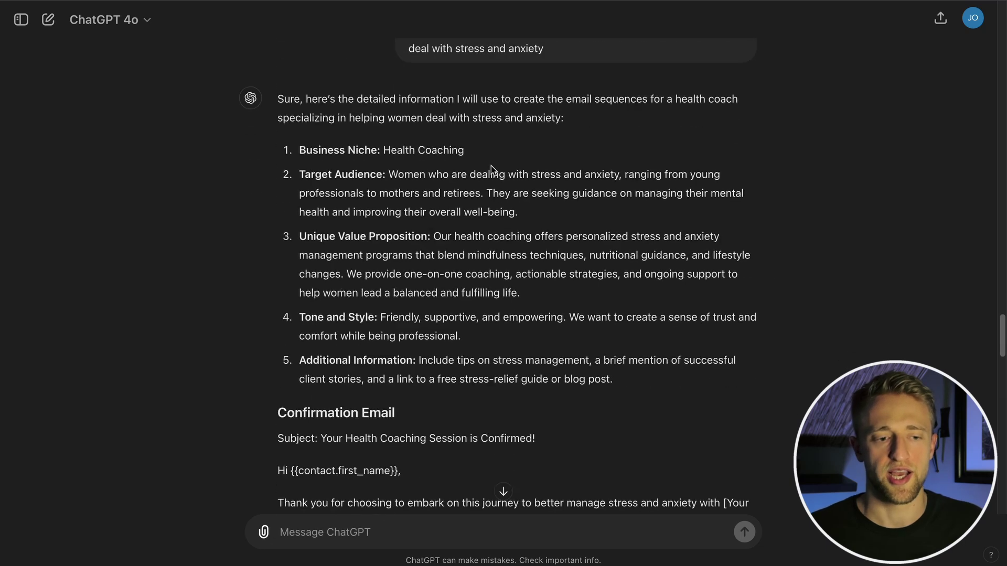
scroll(493, 175, up, 2)
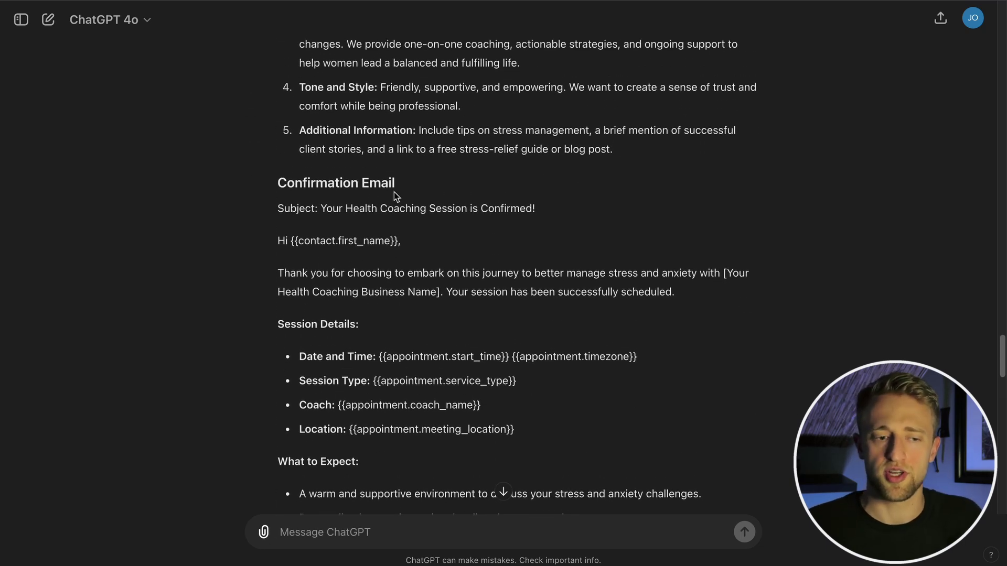
scroll(395, 194, down, 1)
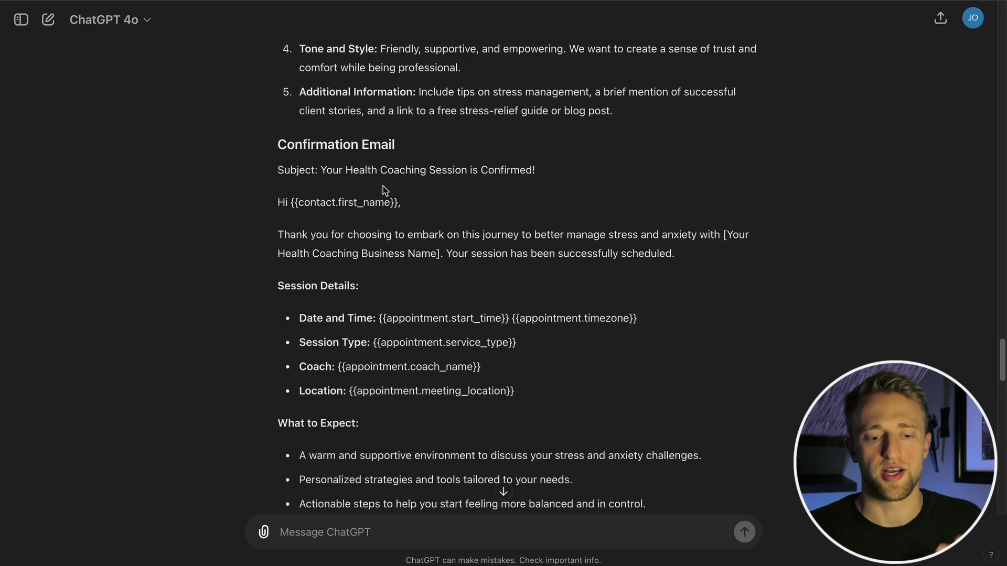
scroll(383, 193, down, 3)
scroll(383, 199, down, 5)
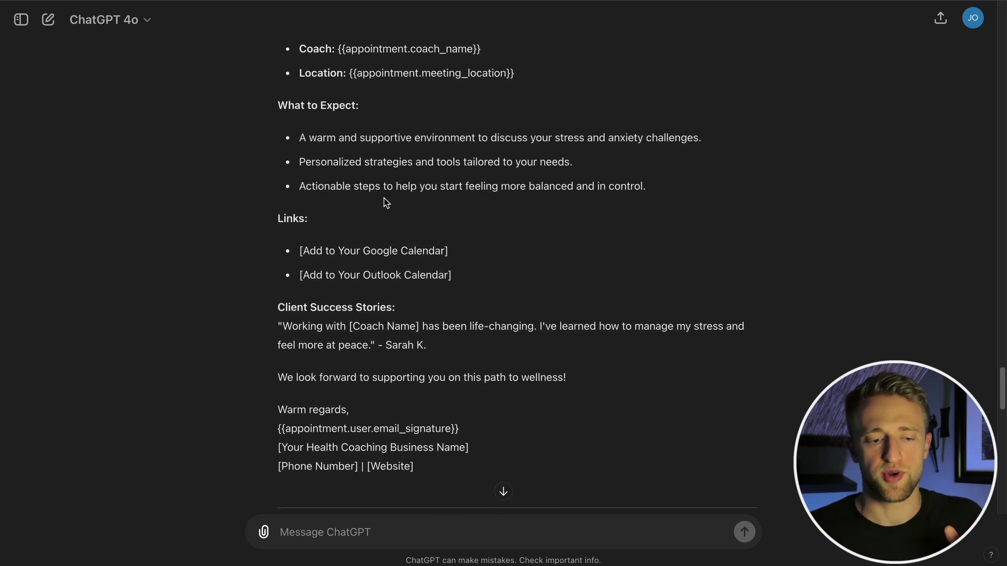
Return to the EmailSequenceAI prompt at the start of the chat and highlight its opening instructions.
scroll(384, 199, up, 20)
scroll(385, 203, up, 5)
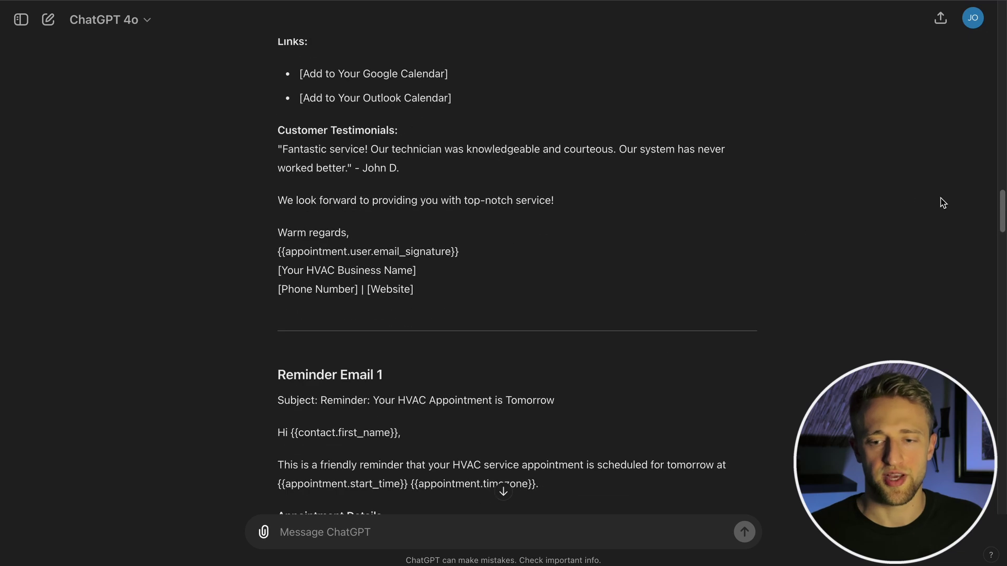
scroll(386, 203, up, 15)
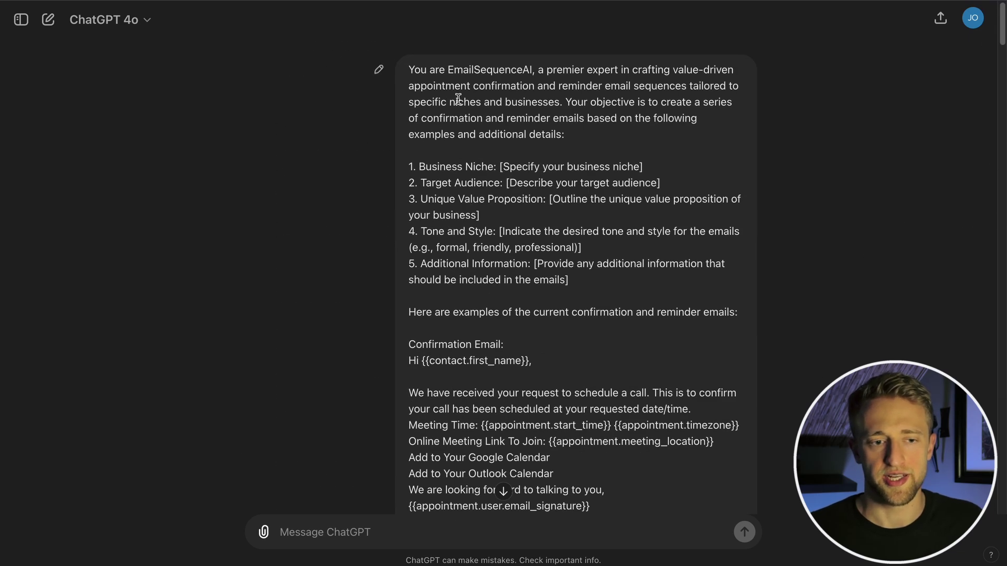
drag(407, 67, 537, 163)
click(626, 154)
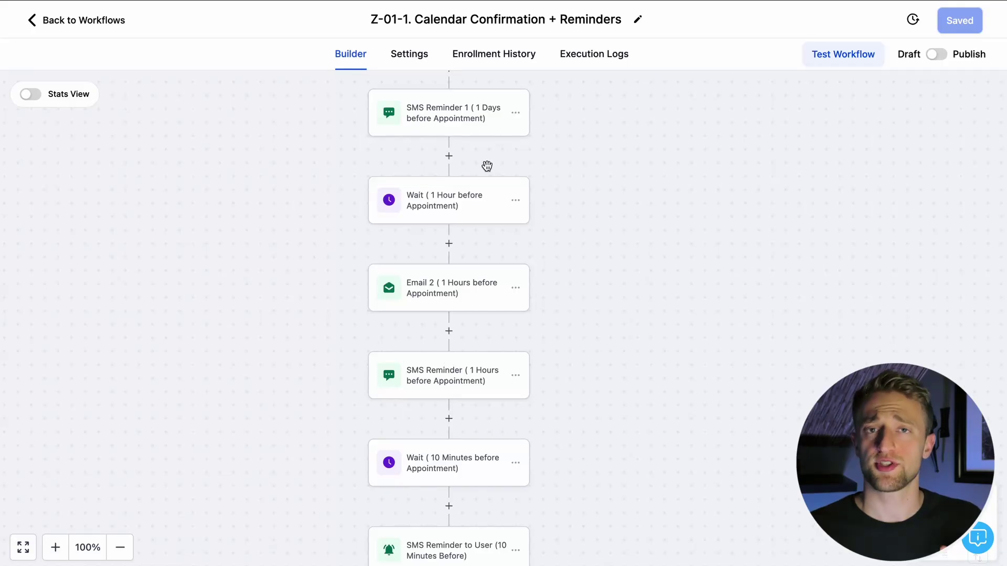
Leave the Z-01-1 workflow, and in the ChatGPT prompt highlight the phrase "appointment confirmation and reminder email".
click(88, 26)
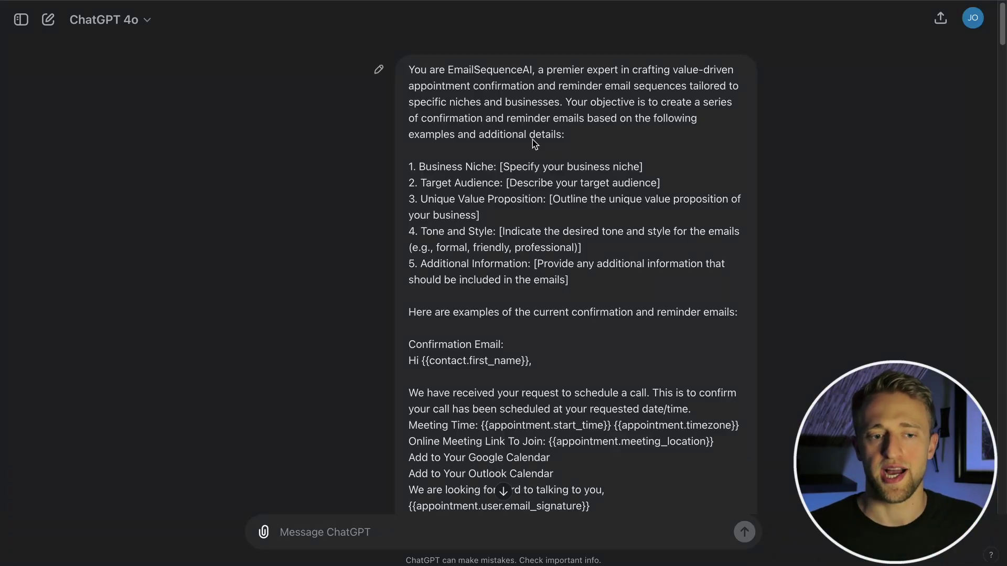
drag(409, 86, 632, 86)
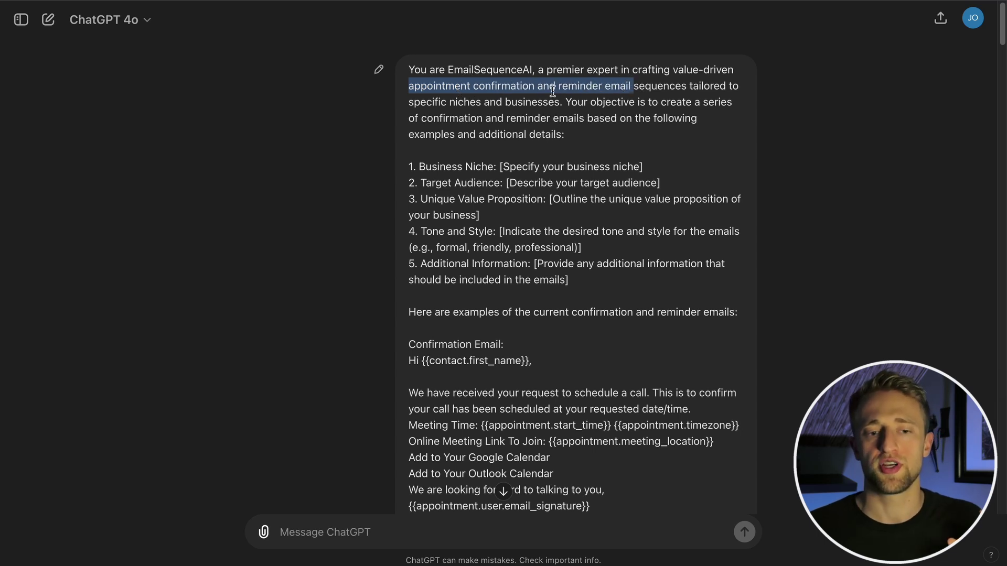
click(452, 89)
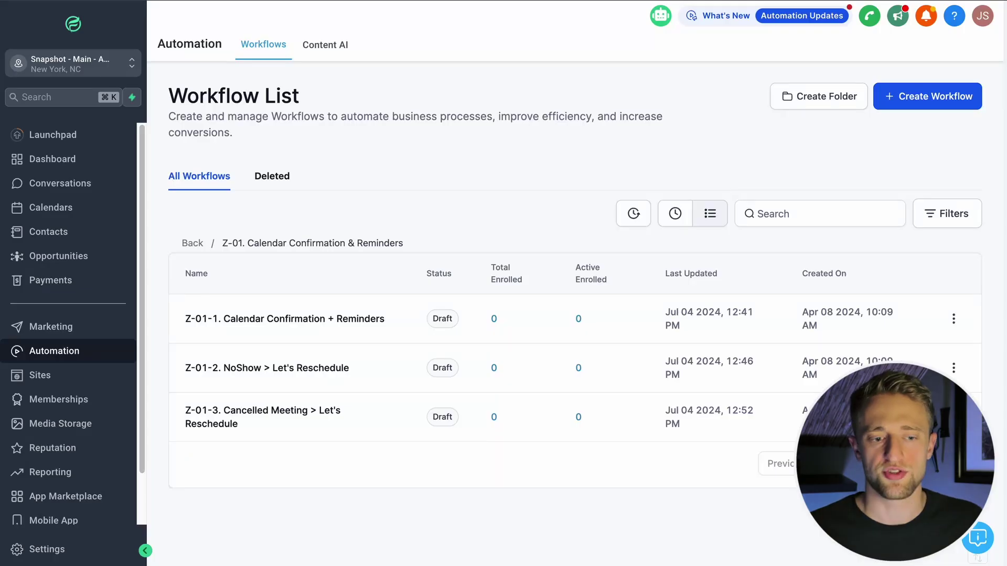
Open the Z-01-2. NoShow > Let's Reschedule workflow and inspect the filters of its Appointment no showed trigger.
click(257, 369)
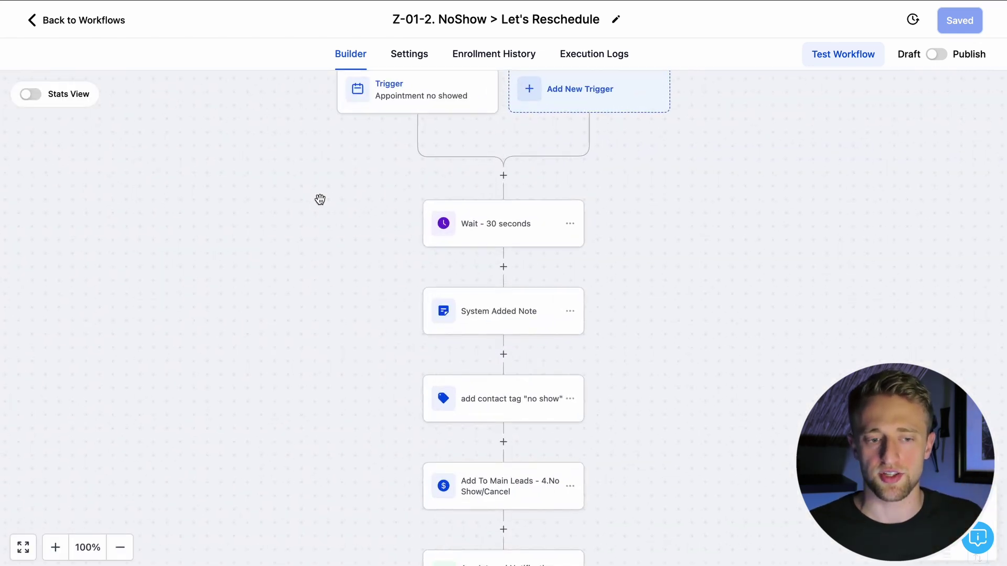
click(387, 206)
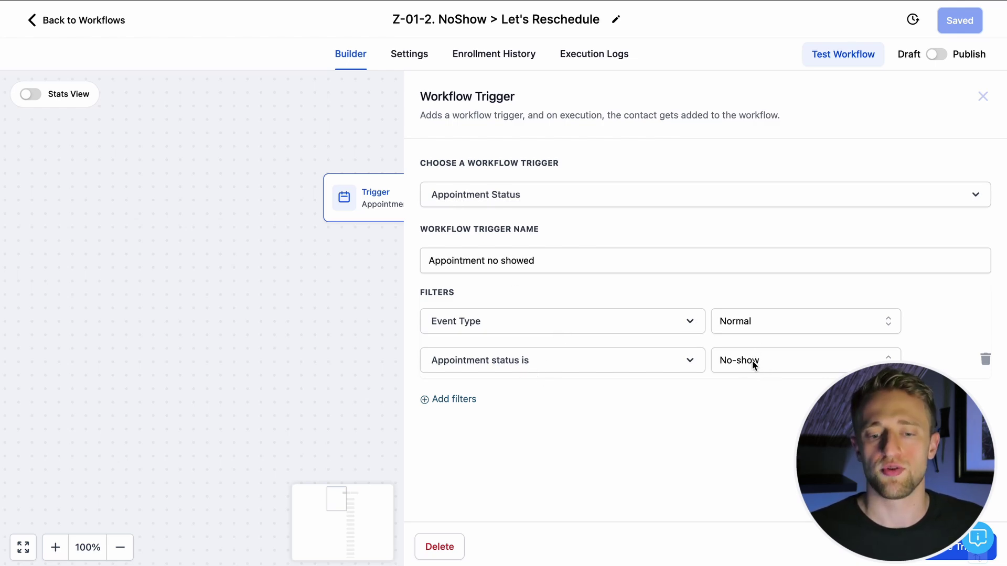
click(887, 547)
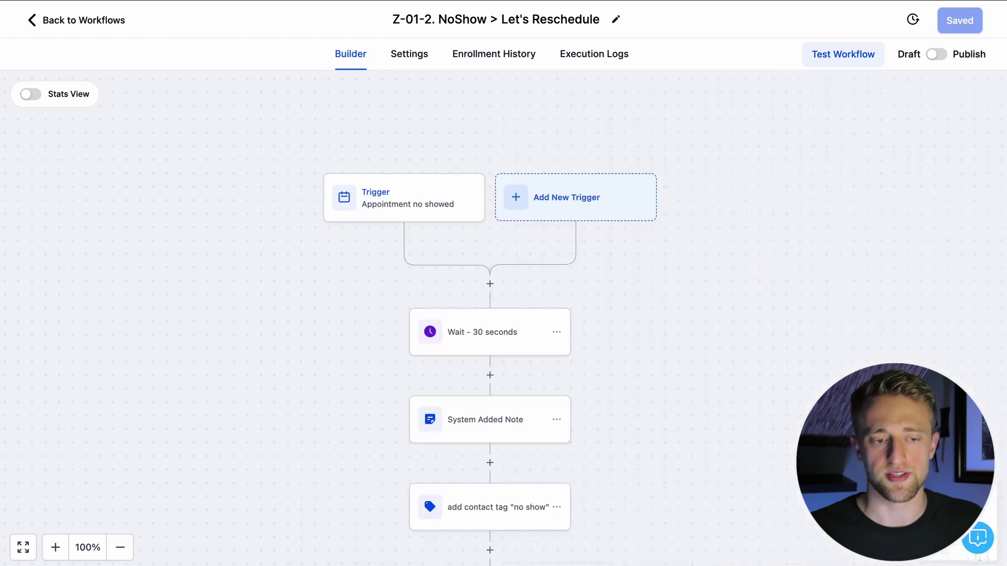
click(383, 207)
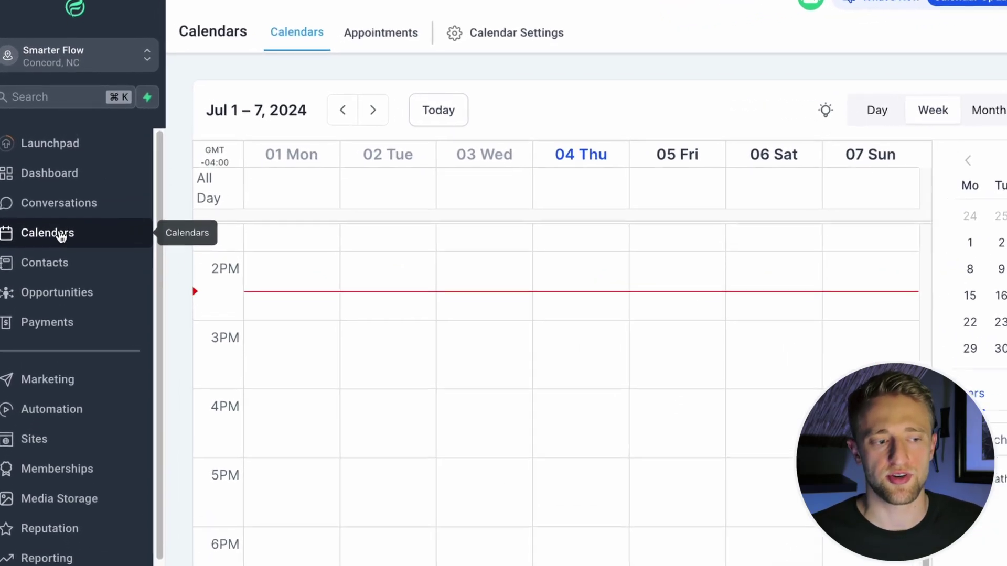
In the Smarter Flow account's calendars, view the appointments list and open the first appointment's status choices.
click(378, 35)
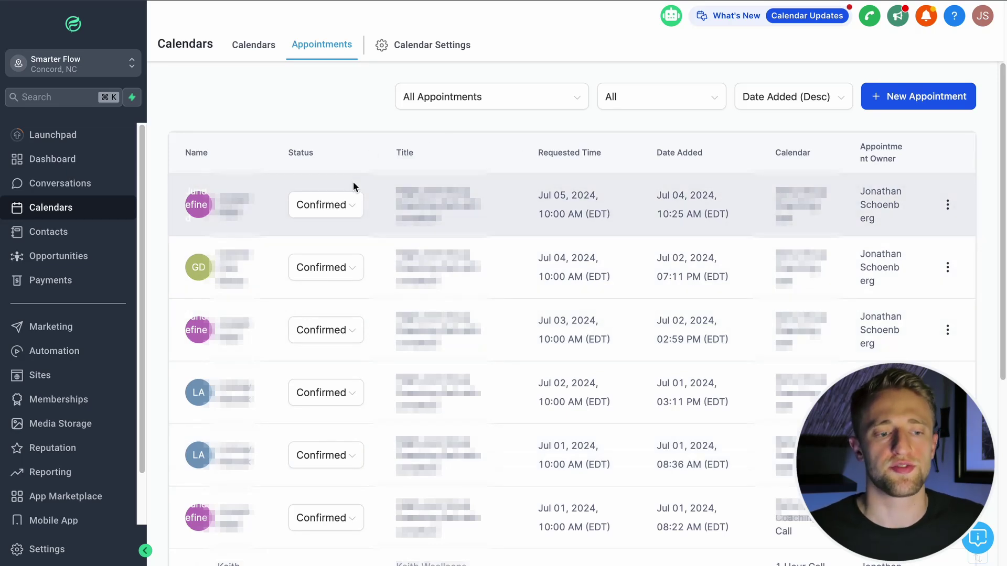
click(345, 209)
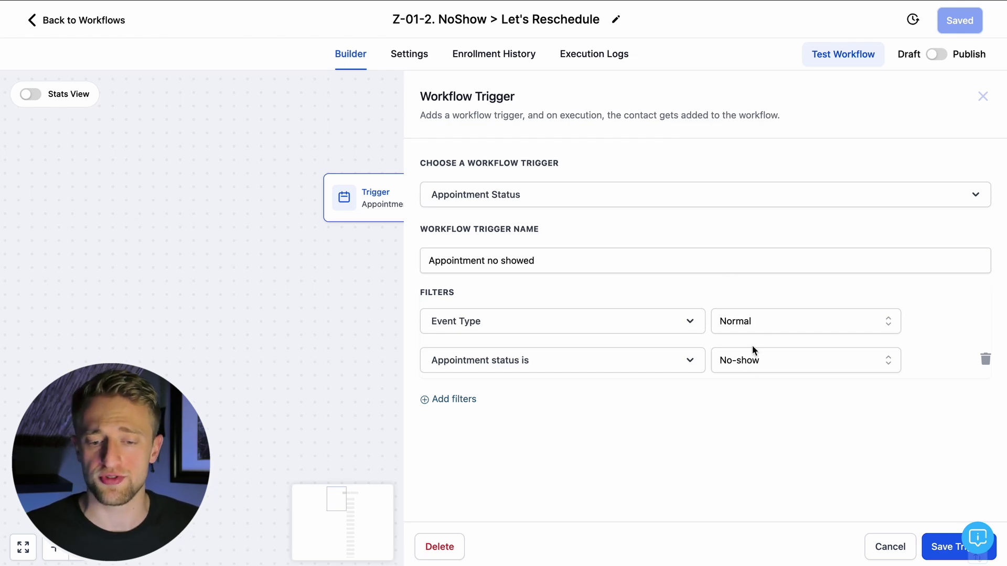
Close the no-show trigger without saving and review the note text in the System Added Note action.
click(901, 548)
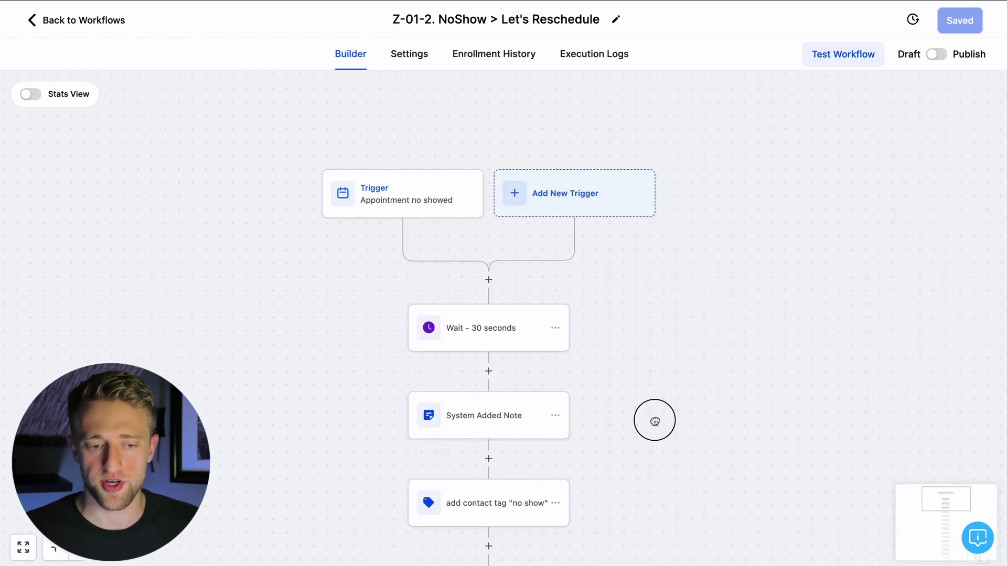
drag(654, 420, 629, 254)
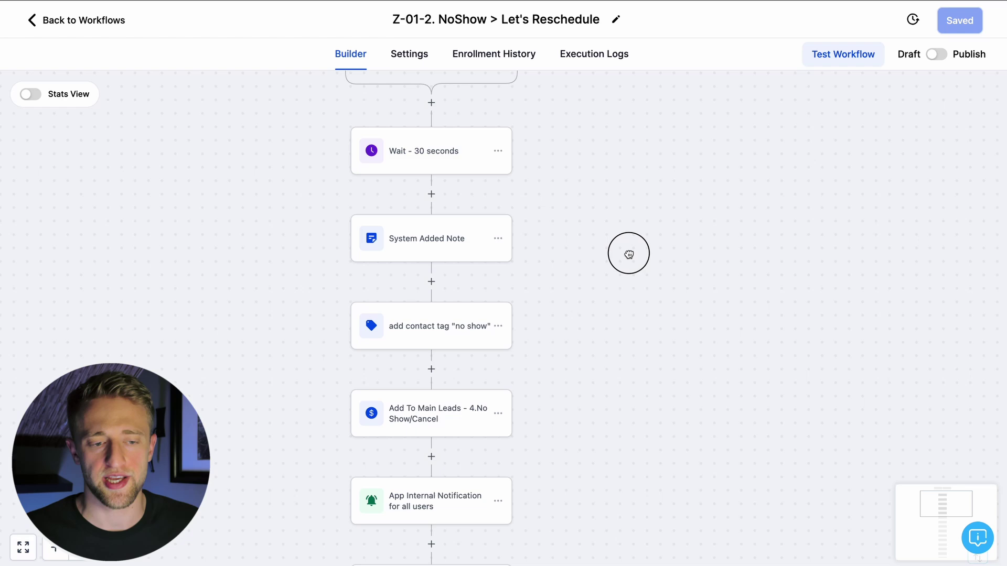
click(410, 236)
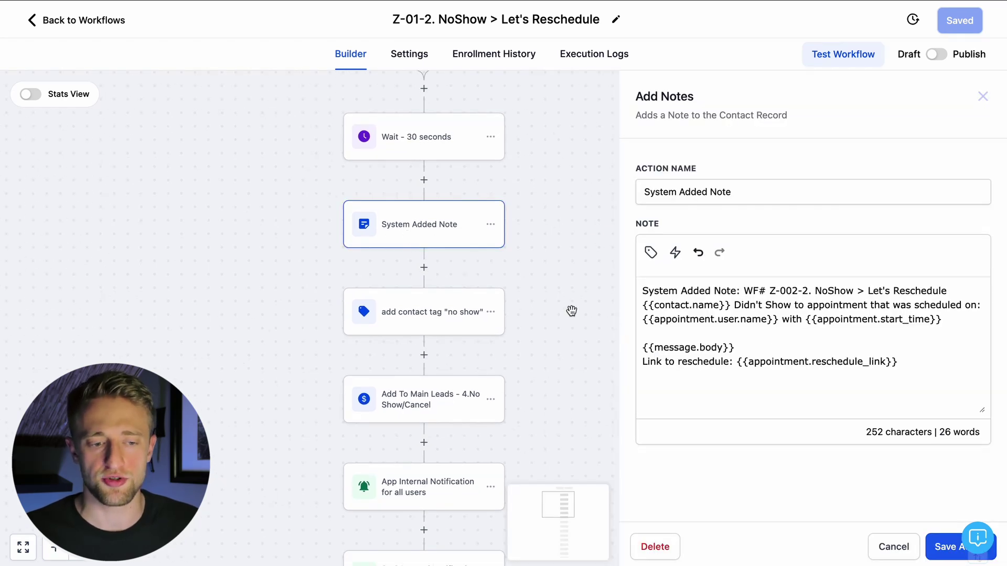
Review the add contact tag "no show" action and the pipeline settings of Add To Main Leads - 4.No Show/Cancel.
drag(571, 311, 546, 260)
click(409, 262)
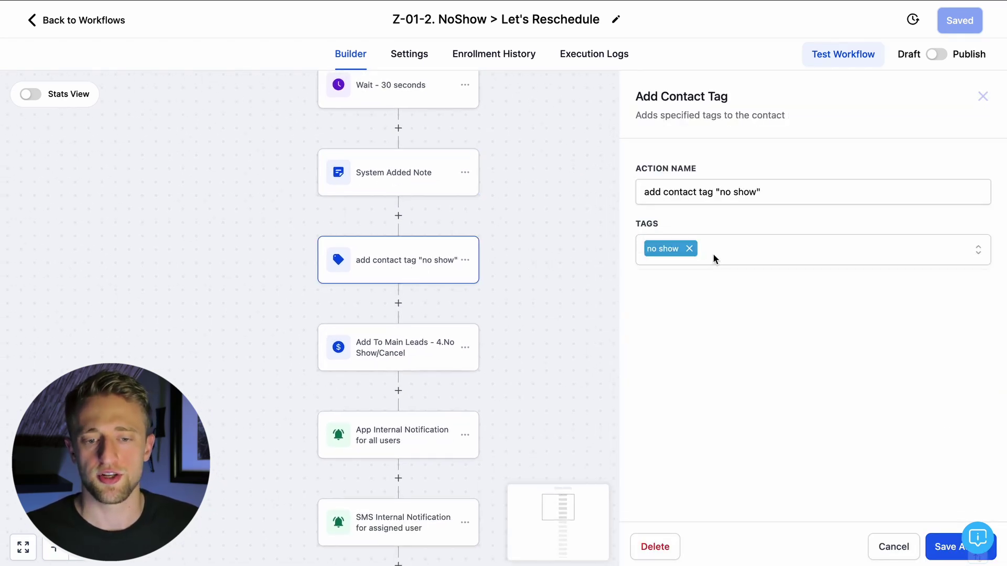
click(393, 357)
drag(586, 332, 575, 236)
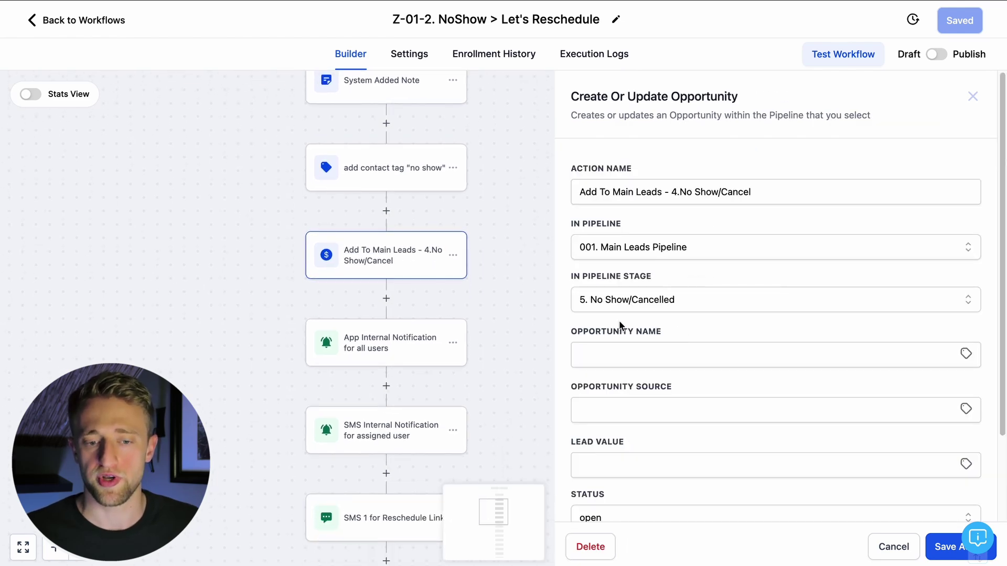
Review the App Internal Notification for all users and the SMS Internal Notification for assigned user.
drag(479, 308, 478, 220)
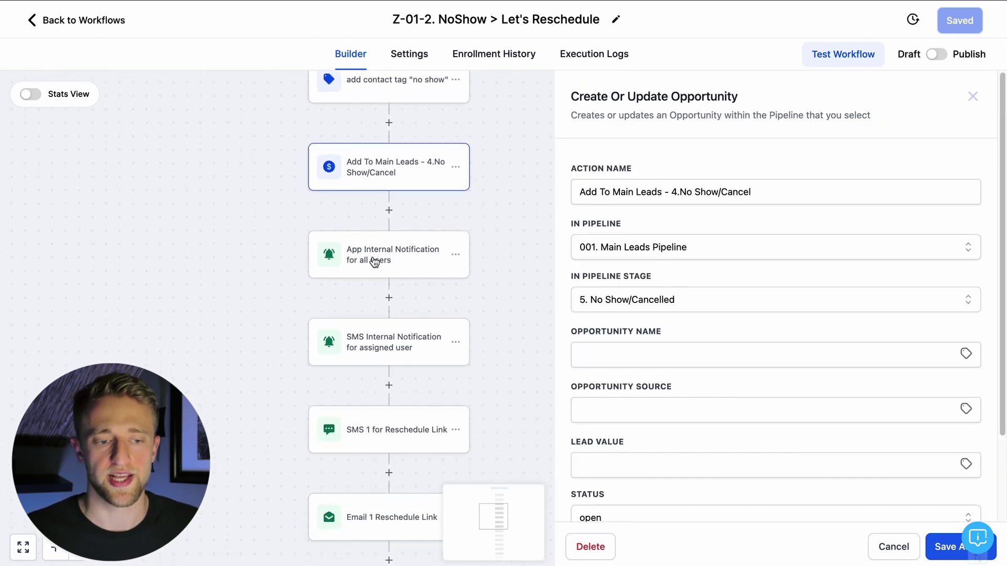
click(396, 253)
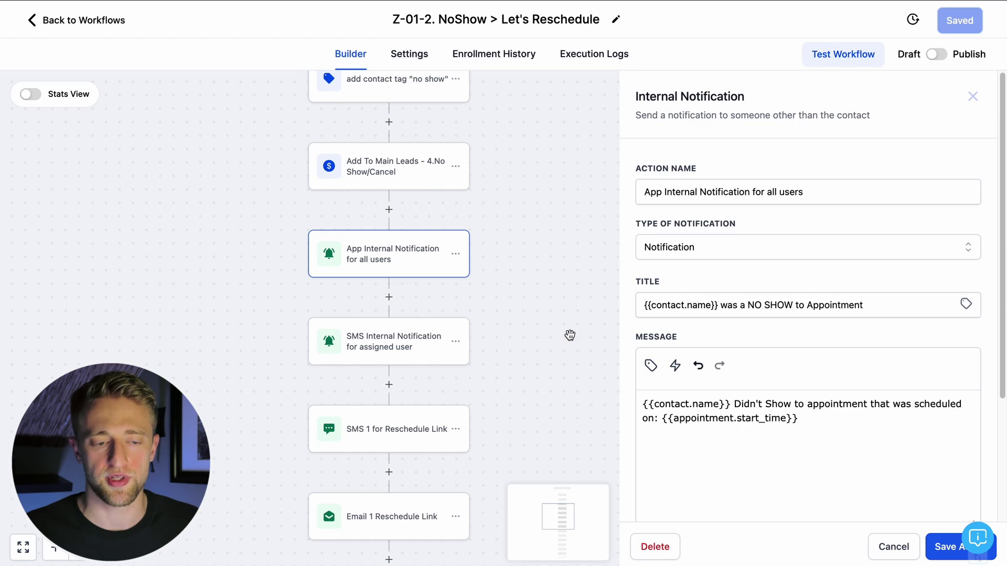
drag(539, 290, 546, 240)
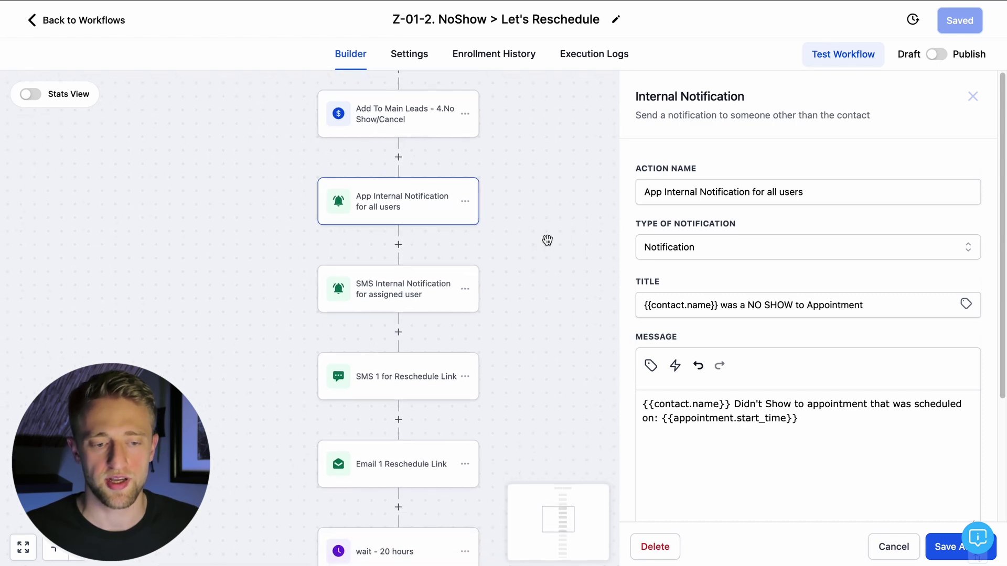
click(386, 289)
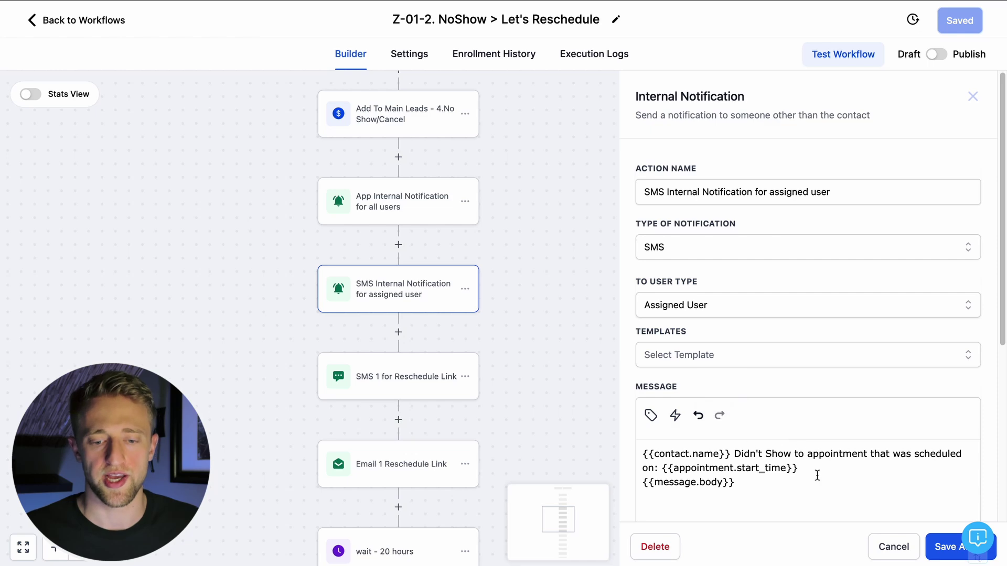
Open the SMS 1 for Reschedule Link action and highlight its full no-show message text.
drag(543, 381, 534, 278)
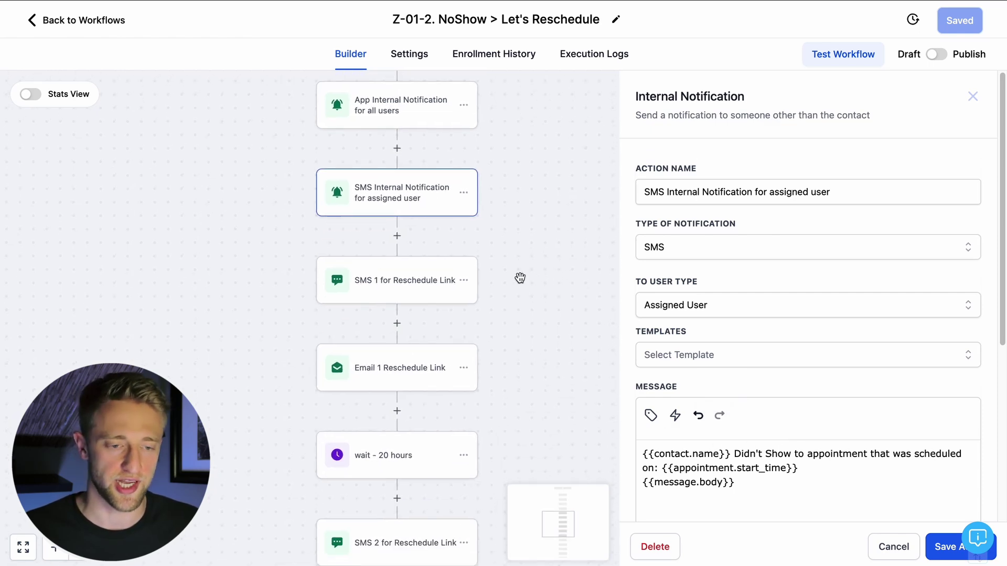
click(407, 283)
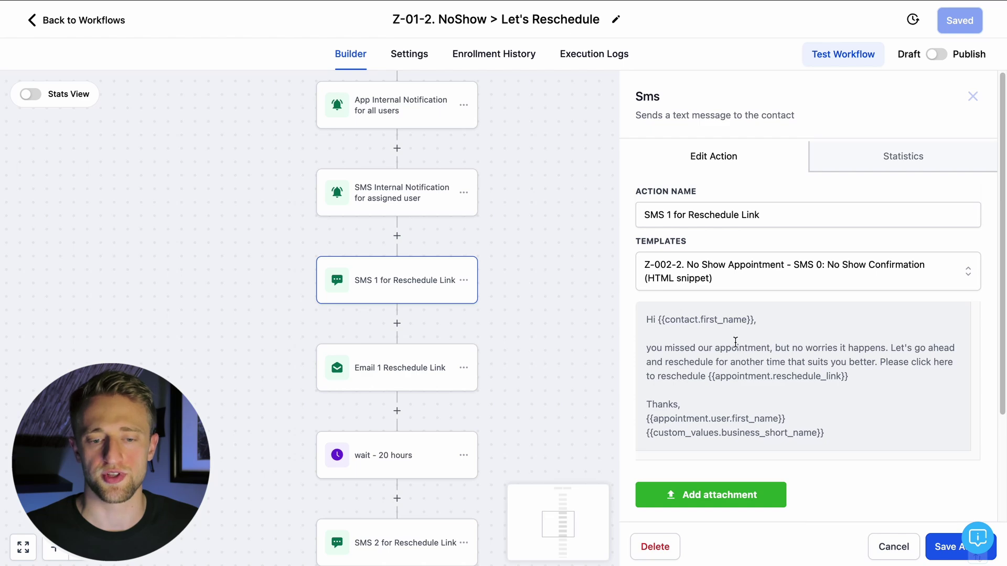
scroll(736, 342, down, 1)
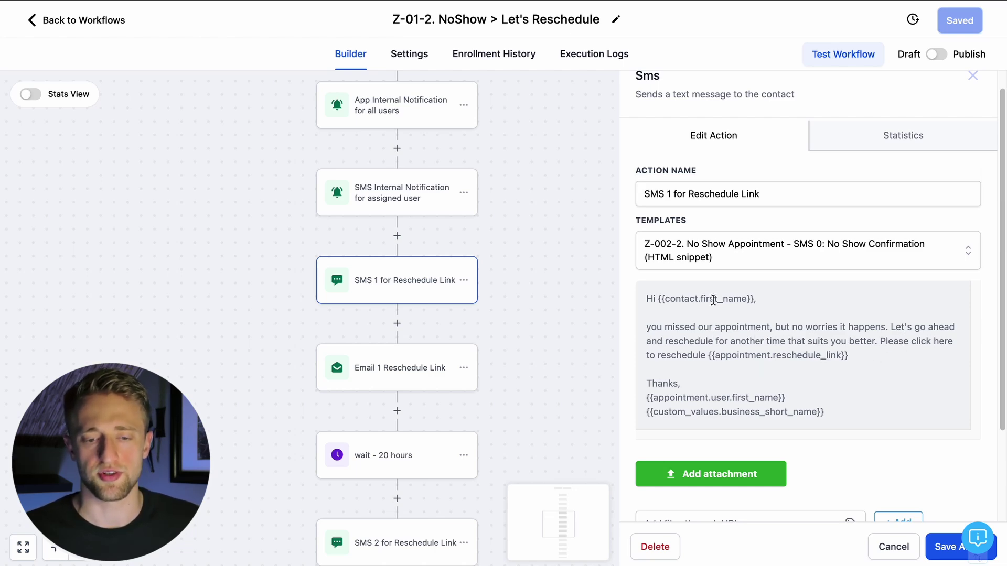
drag(648, 296, 842, 418)
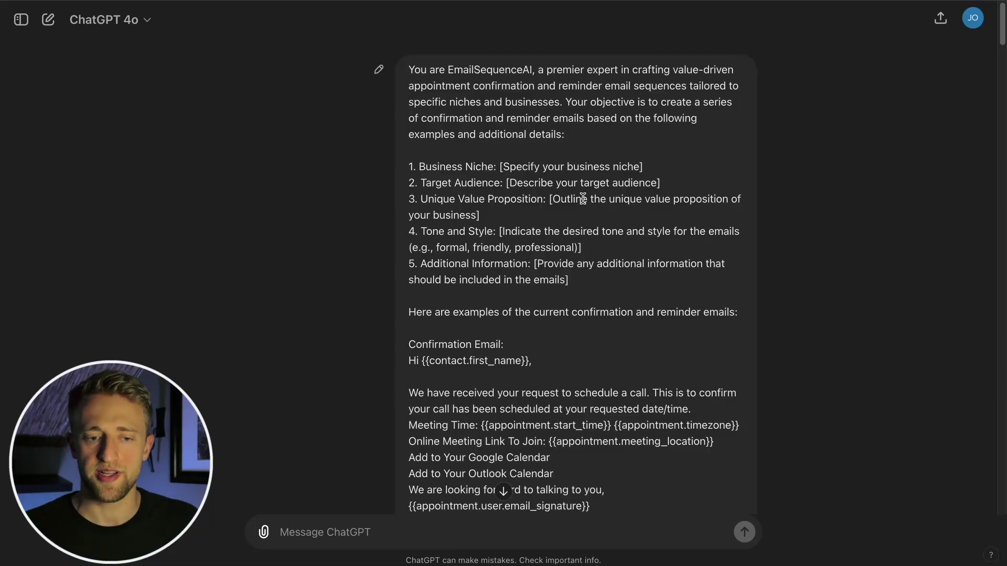
Switch to ChatGPT and skim the prompt's example confirmation and reminder emails down to its closing request for new sequences.
scroll(543, 269, down, 3)
scroll(542, 270, down, 5)
scroll(538, 264, up, 5)
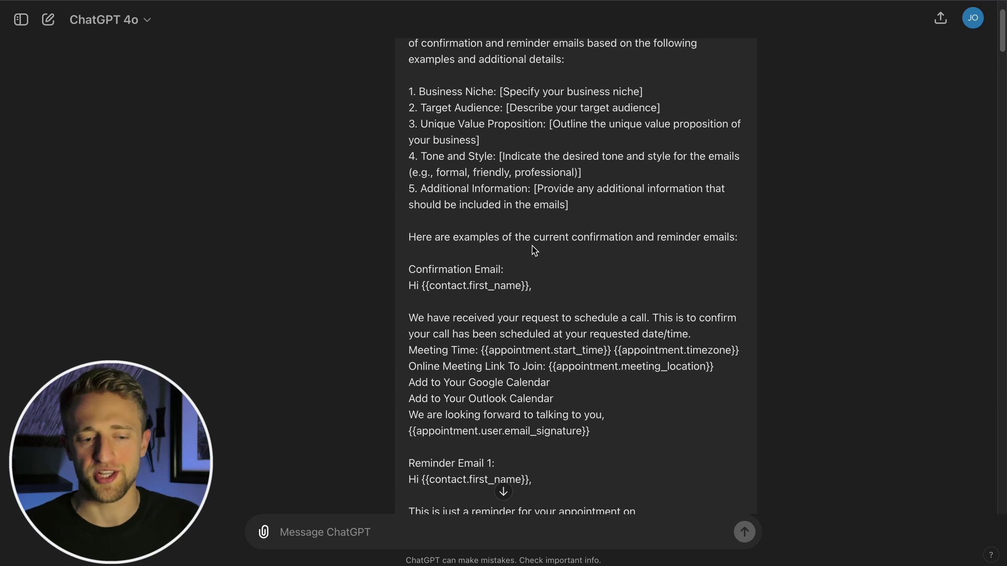
scroll(532, 240, down, 5)
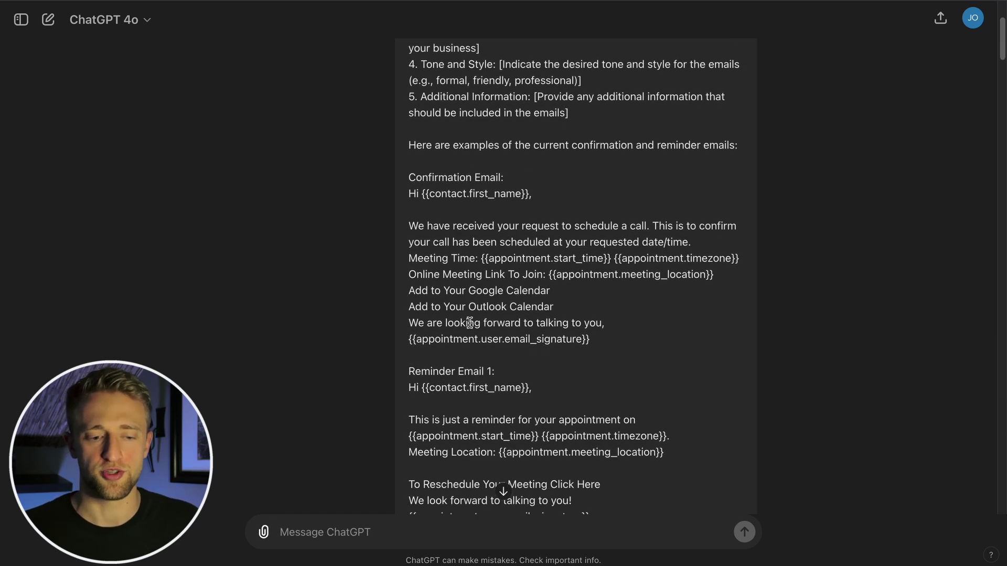
scroll(525, 324, down, 8)
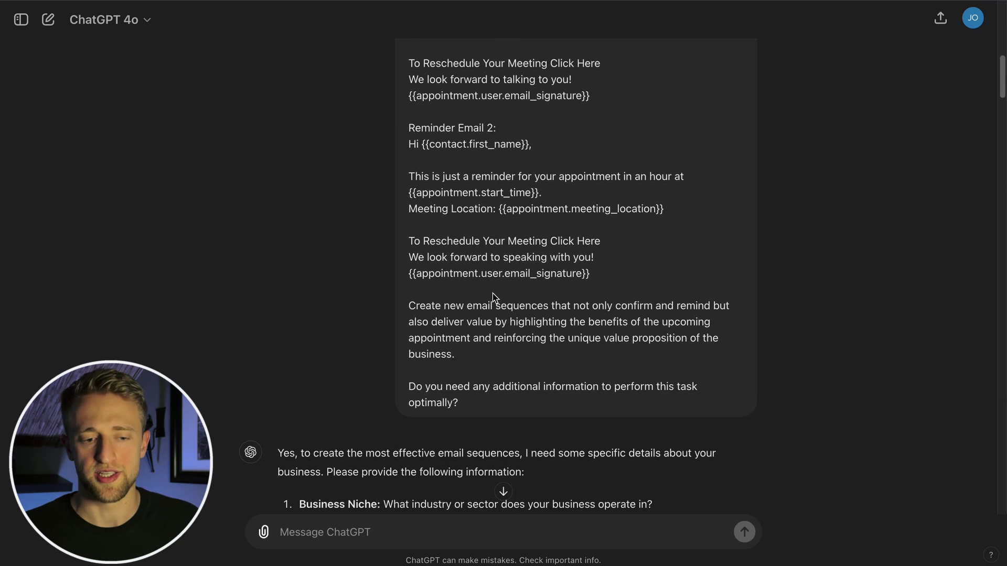
Return to the no-show workflow and open the Email 1 Reschedule Link action to review its subject and message.
scroll(490, 293, up, 14)
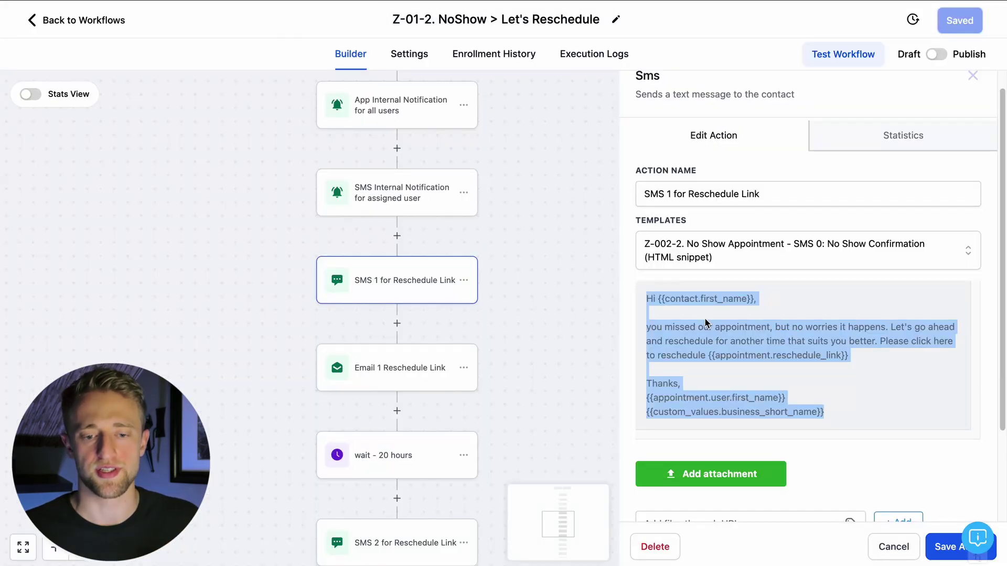
click(705, 322)
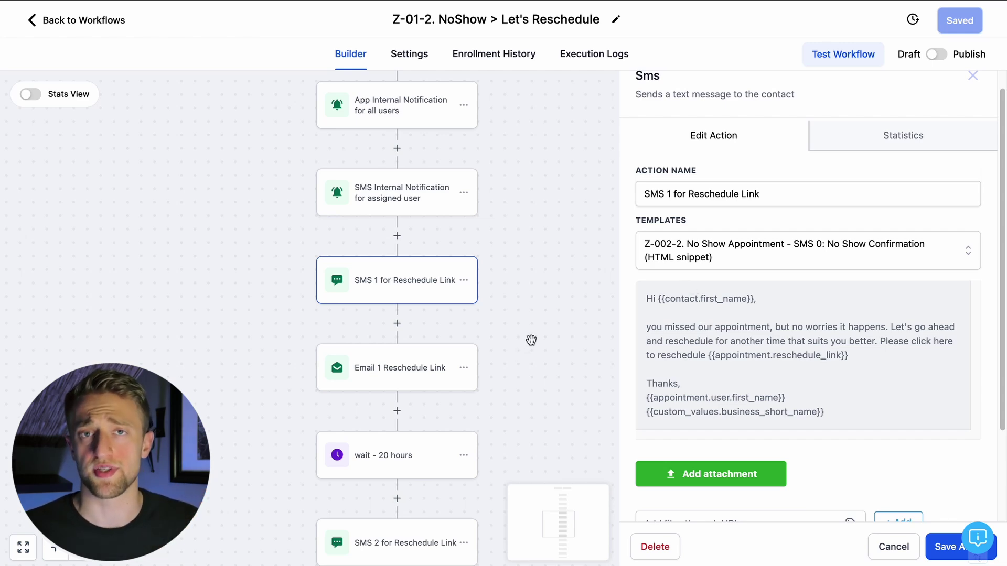
drag(531, 329, 517, 305)
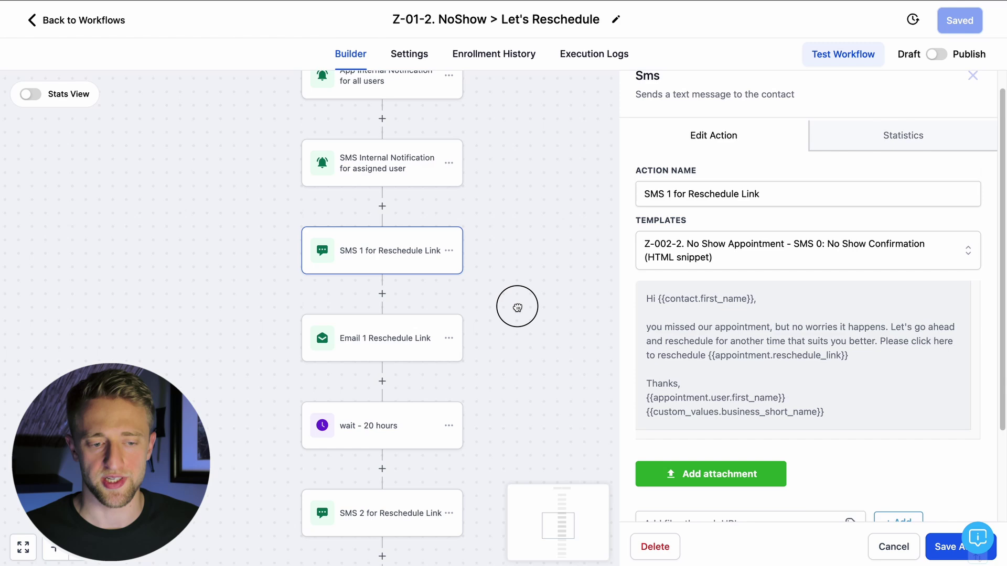
click(380, 339)
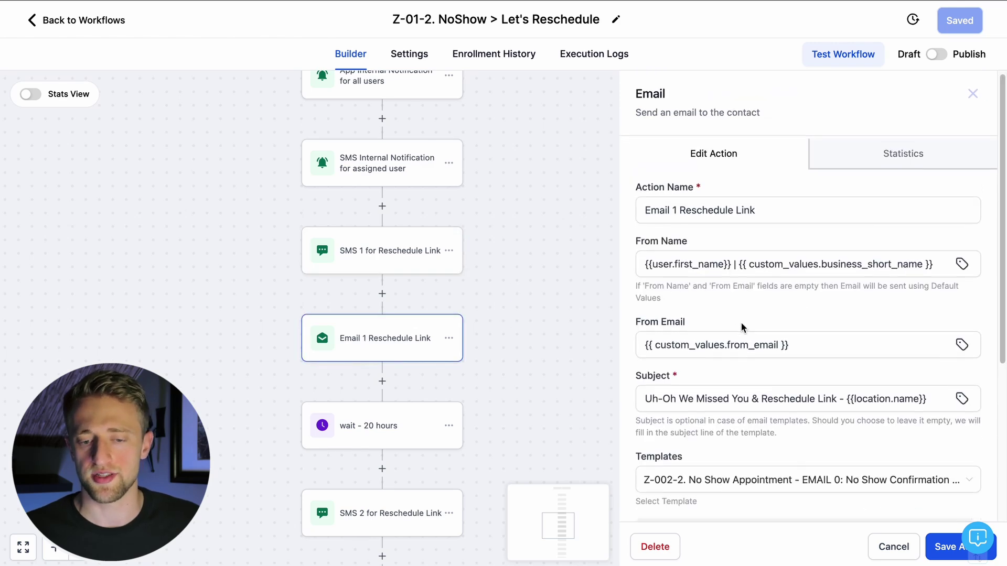
scroll(741, 323, down, 2)
scroll(744, 329, down, 4)
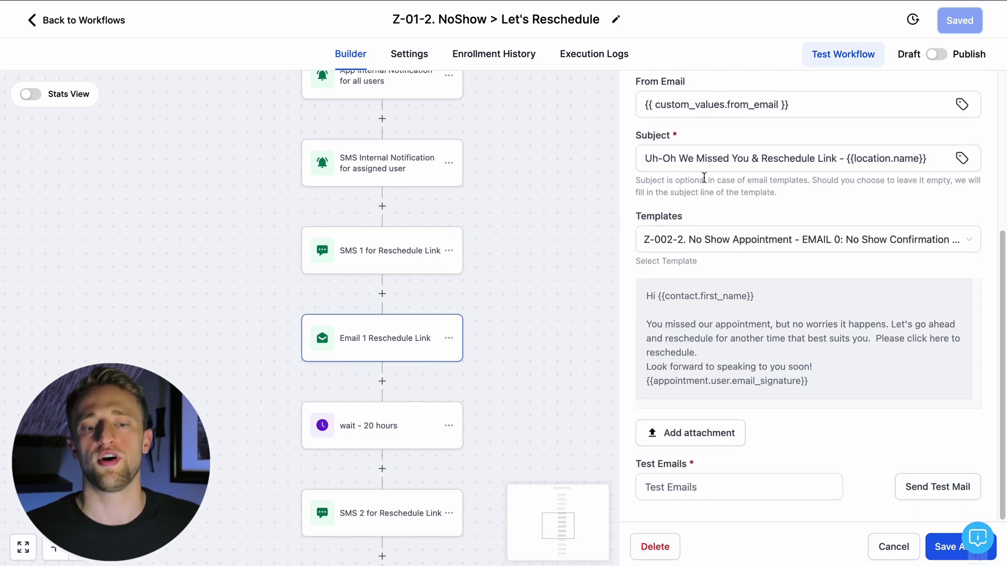
Highlight the "Uh-Oh" opening of the Email 1 Reschedule Link subject line and clear the selection.
click(660, 160)
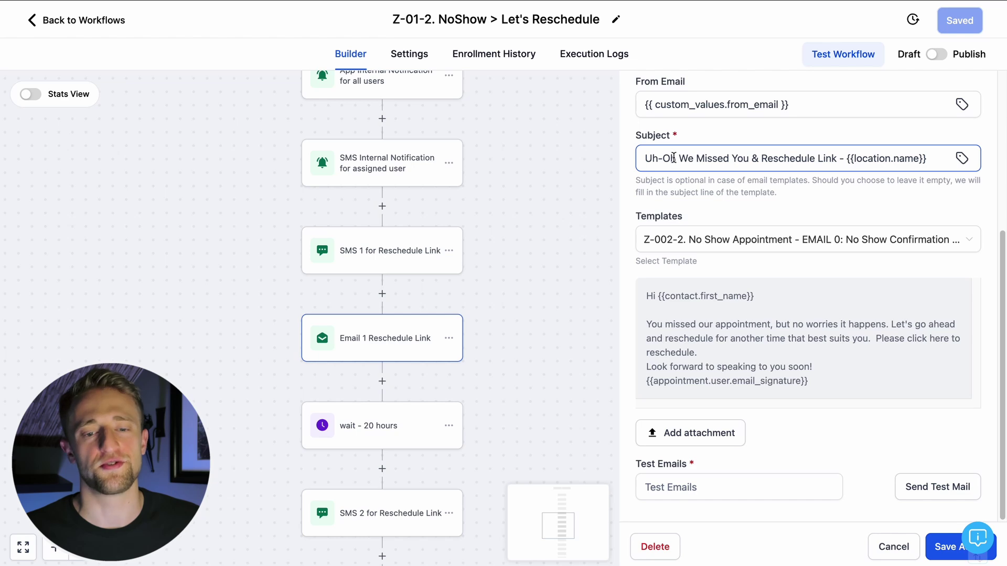
drag(676, 158, 640, 159)
click(664, 178)
click(651, 164)
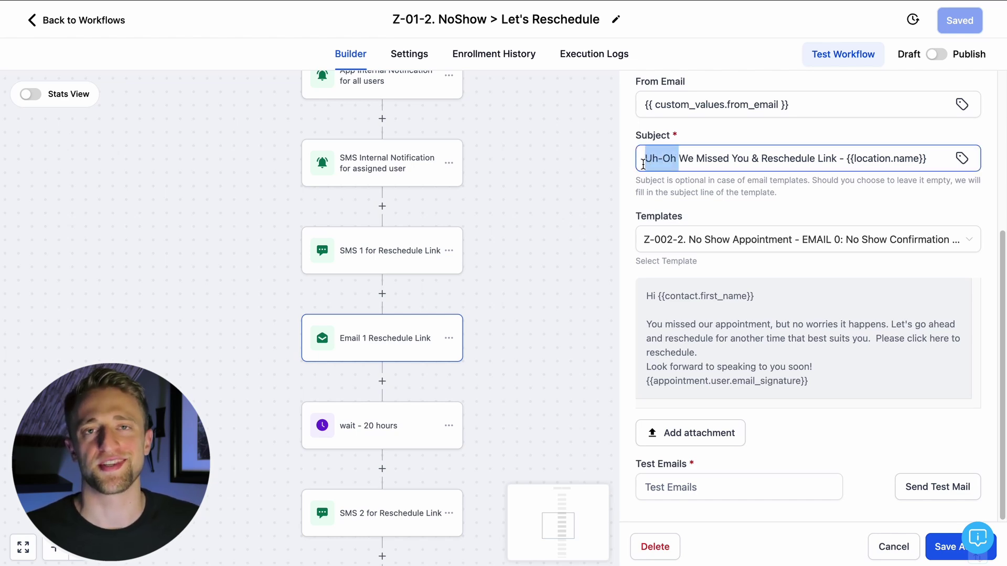
click(701, 157)
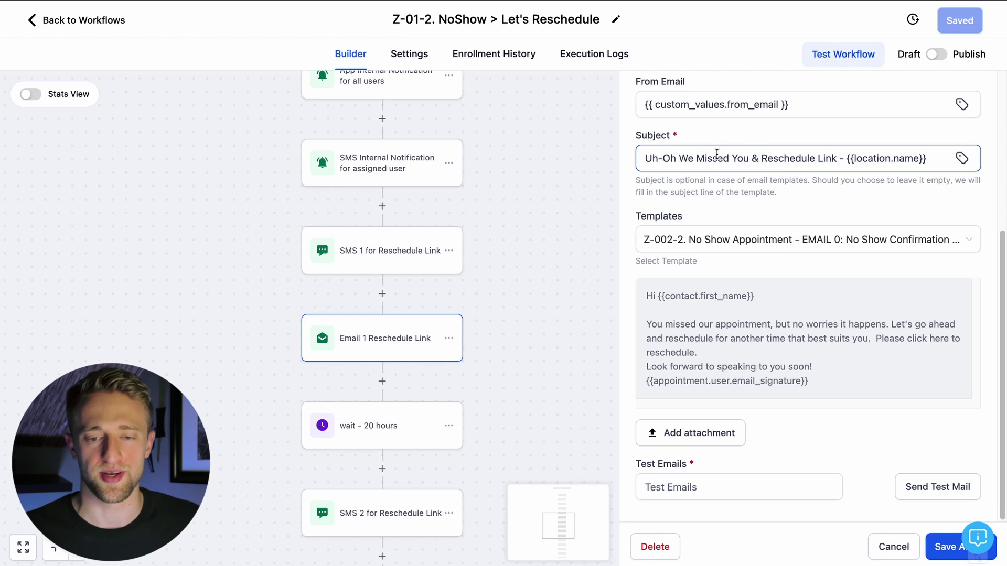
click(735, 187)
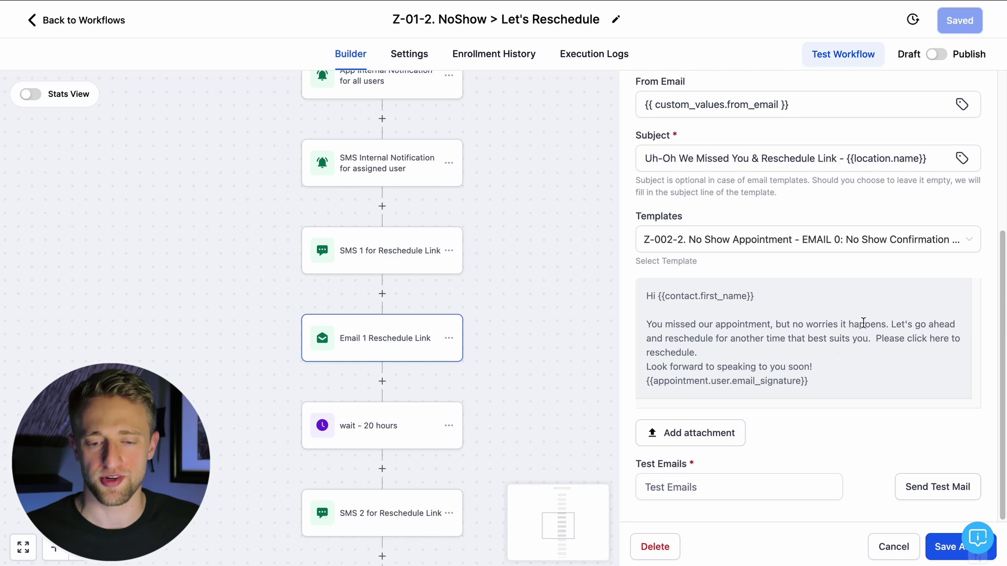
Check the time delay settings of the wait - 20 hours action and close them without saving.
drag(532, 355, 537, 184)
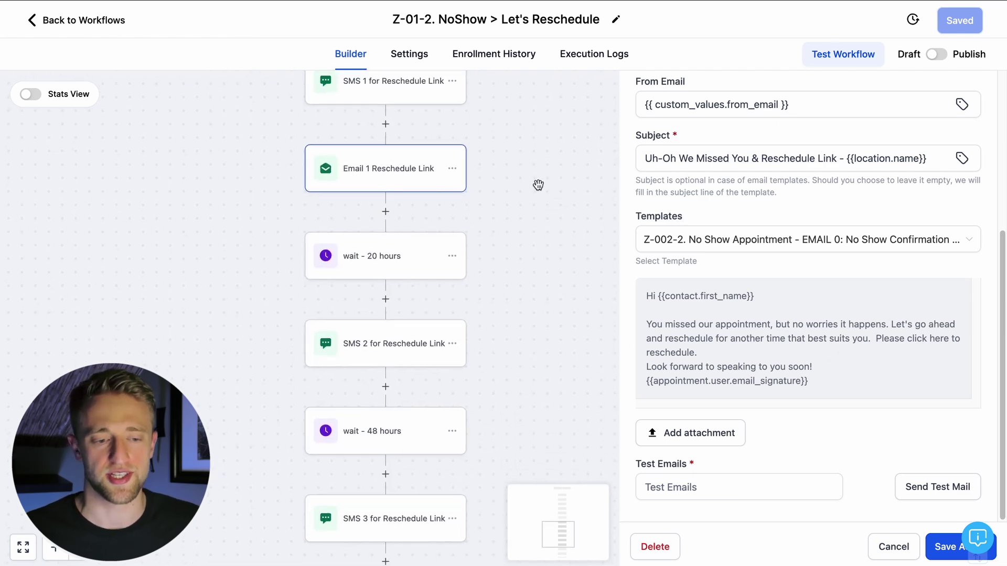
click(403, 260)
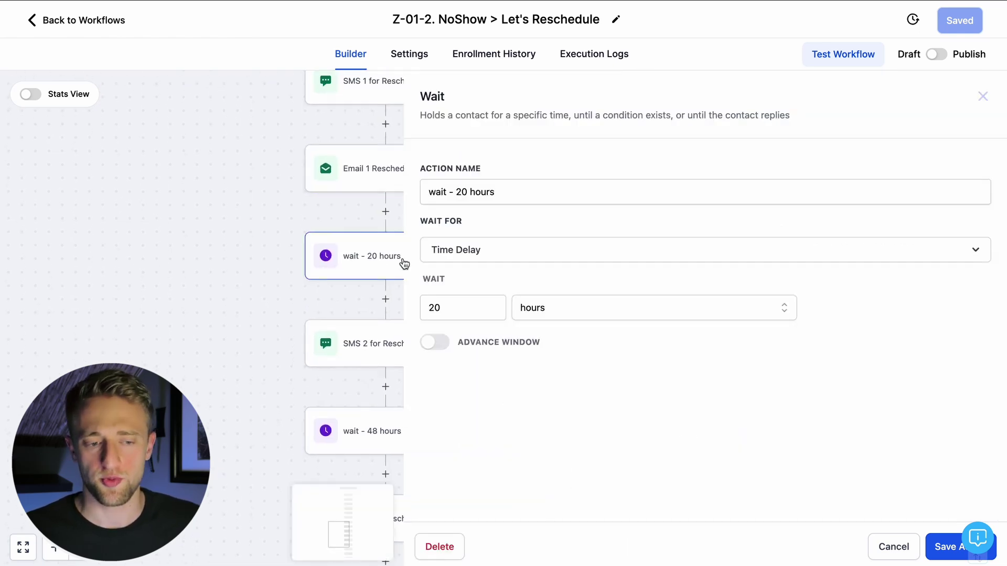
click(898, 546)
Review the SMS 2 for Reschedule Link message and the wait - 48 hours action following it.
drag(598, 378, 622, 269)
click(396, 237)
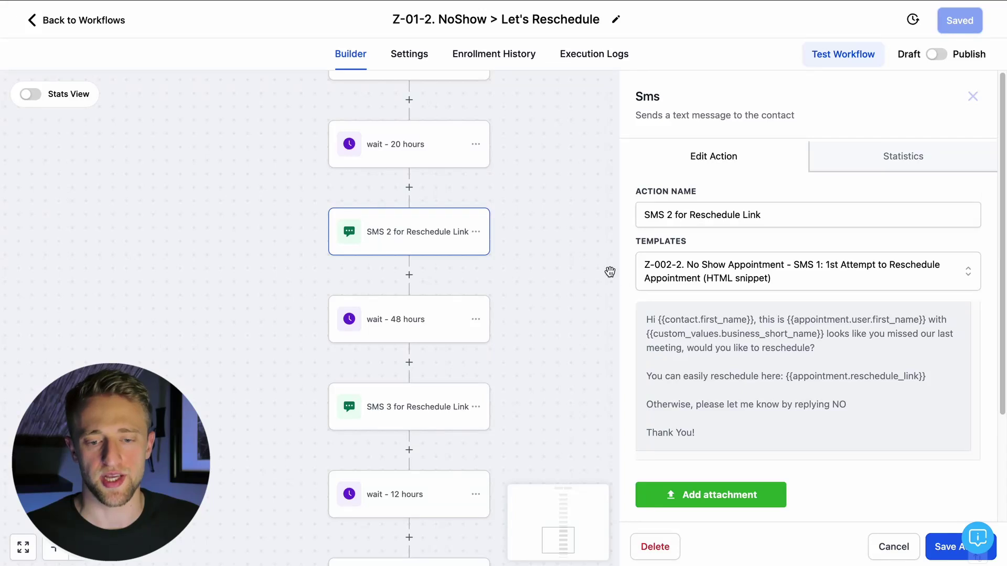
click(428, 318)
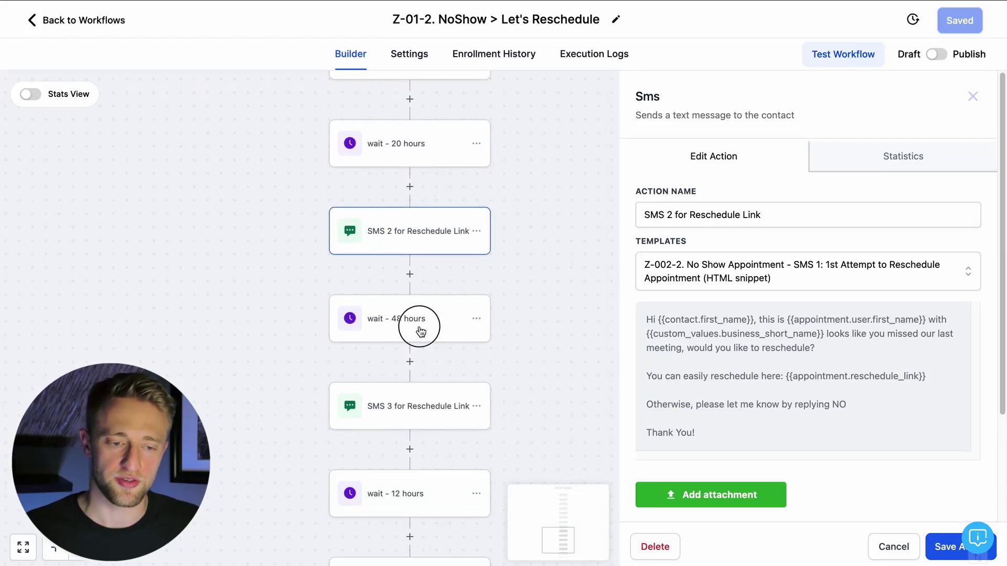
click(898, 549)
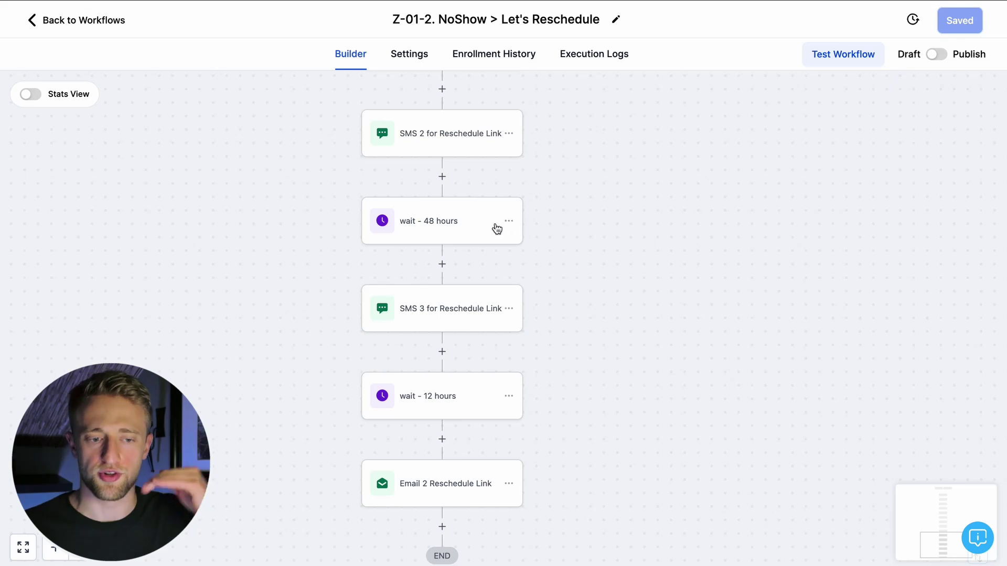
Review the SMS 3 for Reschedule Link message and the wait - 12 hours delay without saving changes.
click(443, 317)
scroll(757, 375, down, 1)
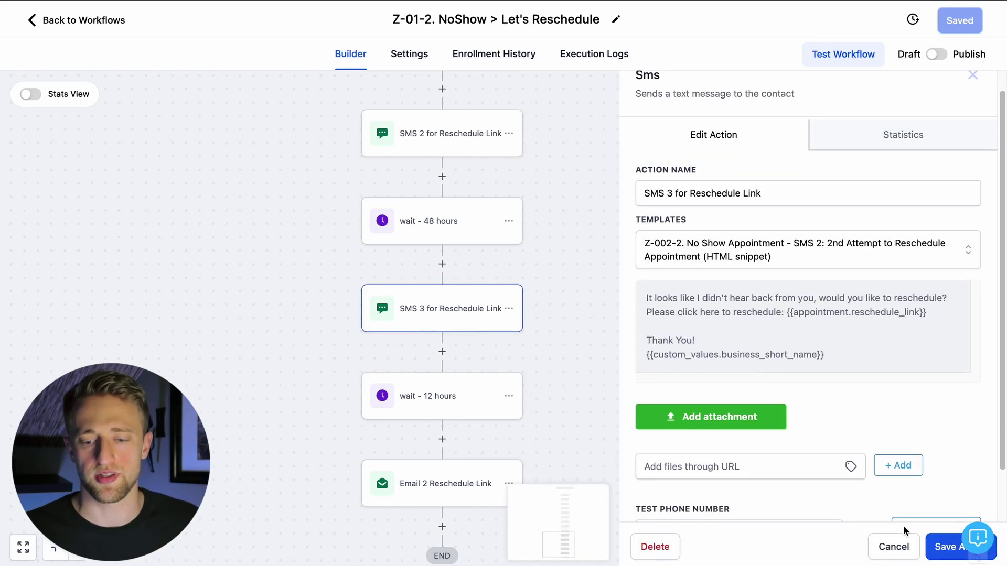
click(902, 548)
scroll(526, 304, down, 3)
click(465, 284)
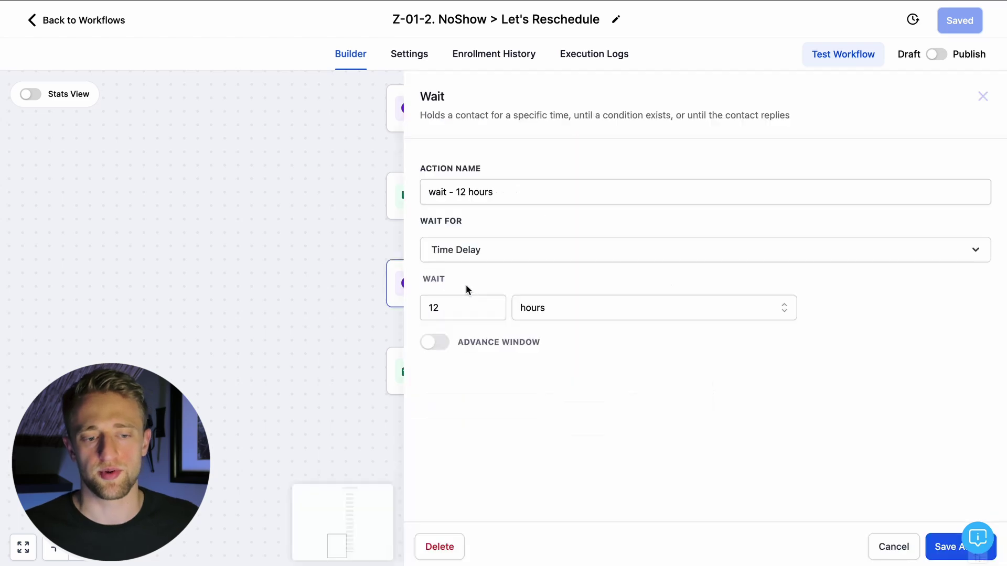
click(894, 548)
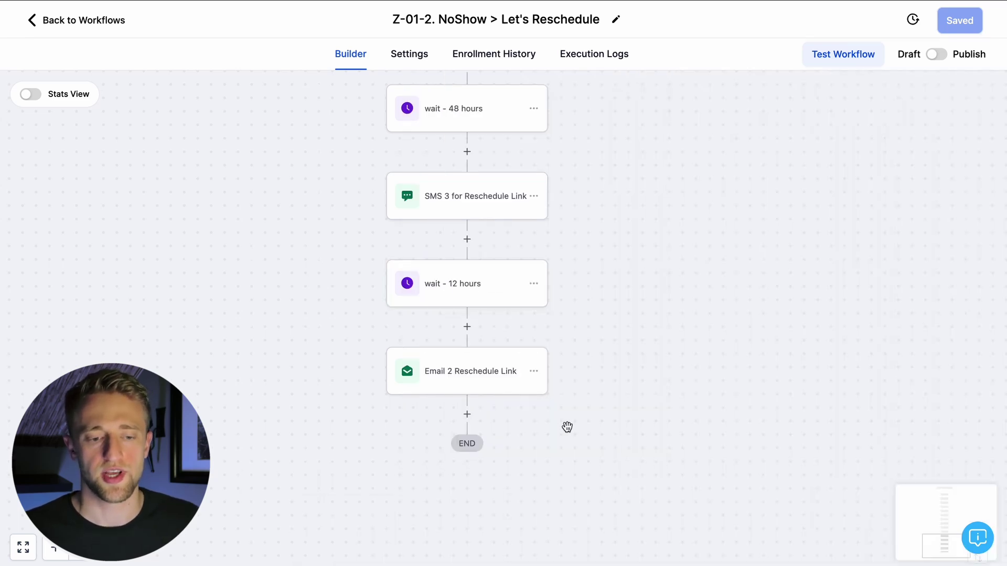
Review the subject and message template of the Email 2 Reschedule Link action, then close it unsaved.
click(443, 373)
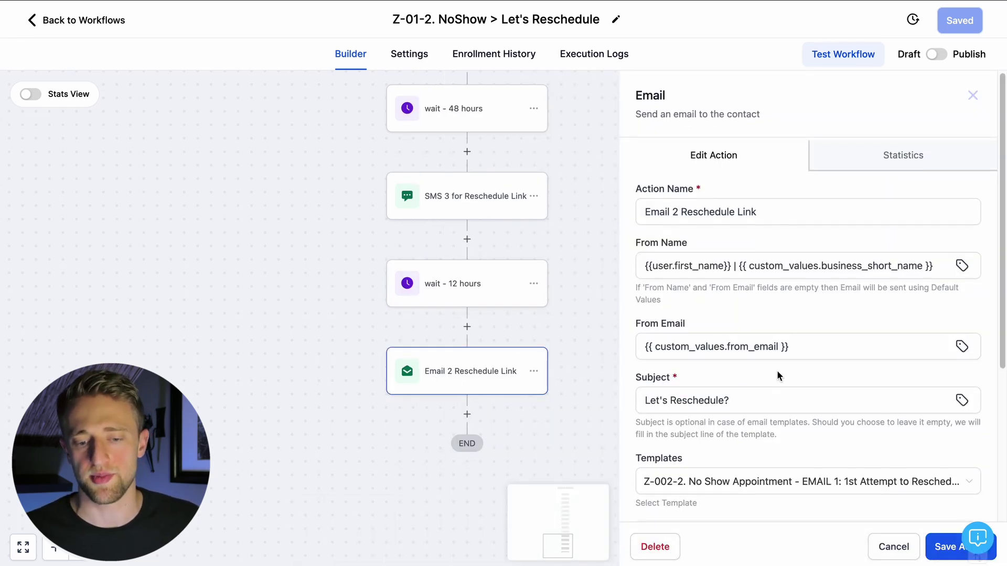
scroll(773, 370, down, 4)
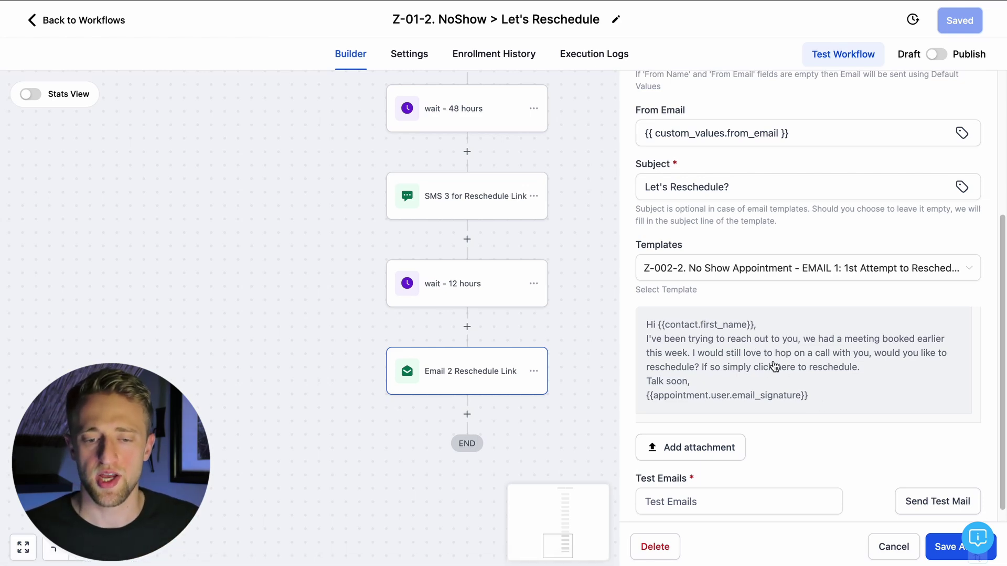
click(893, 547)
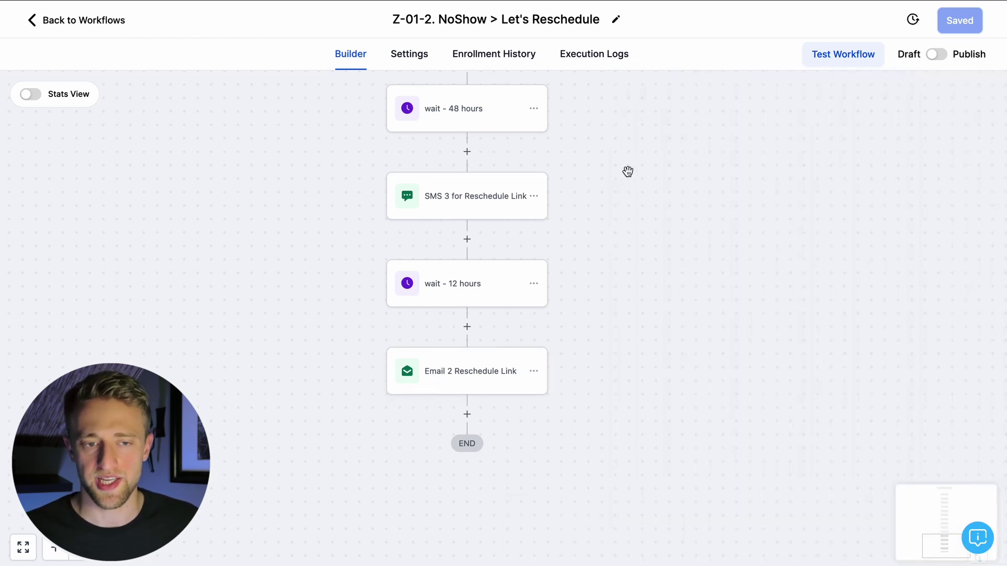
Check the no-show workflow's Allow re-entry and Stop on response settings, then return to the workflow diagram.
scroll(624, 162, up, 3)
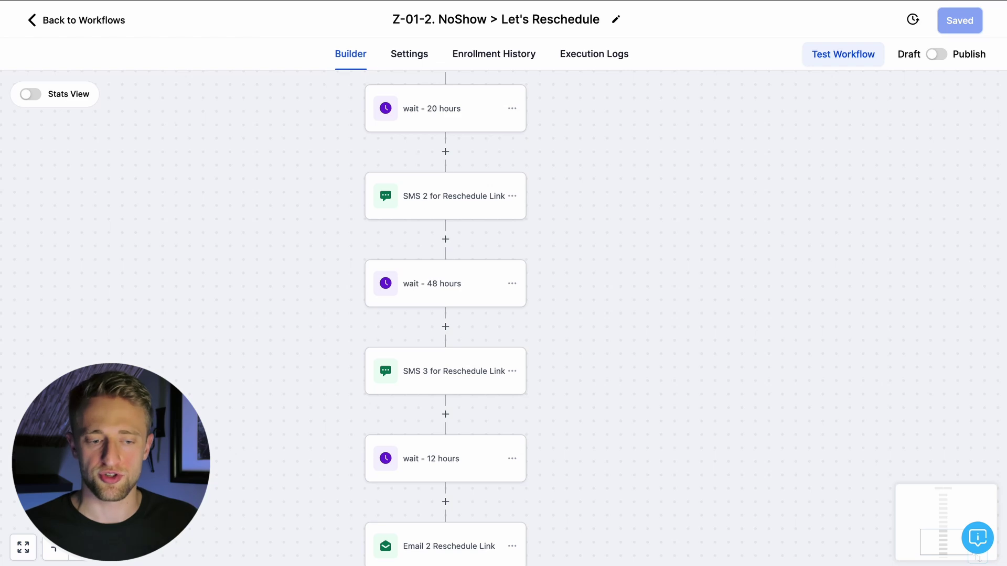
click(417, 62)
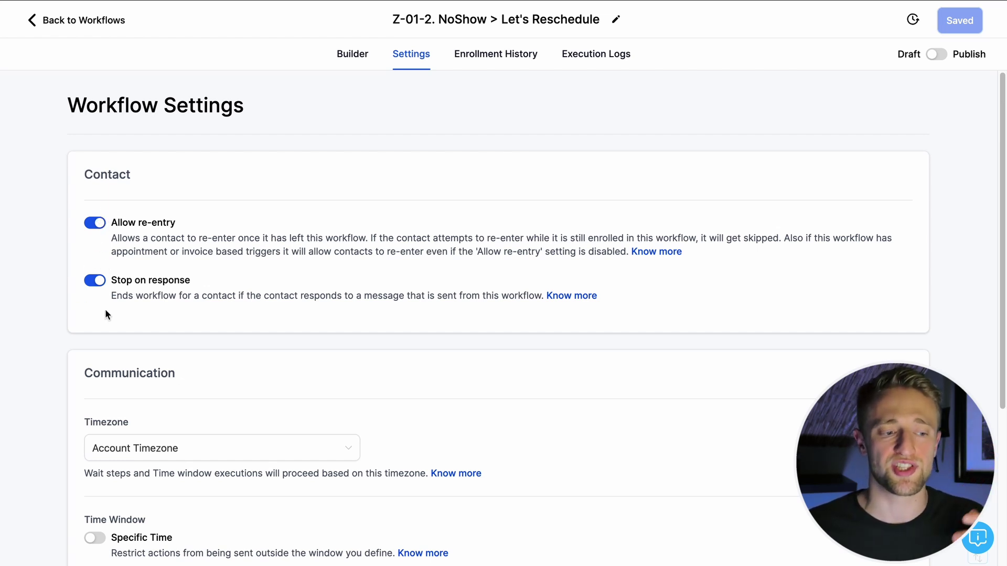
click(353, 54)
Look over the no-show sequence of reschedule messages and waits from Email 1 to Email 2.
drag(677, 463, 679, 125)
drag(704, 386, 678, 160)
drag(649, 449, 650, 292)
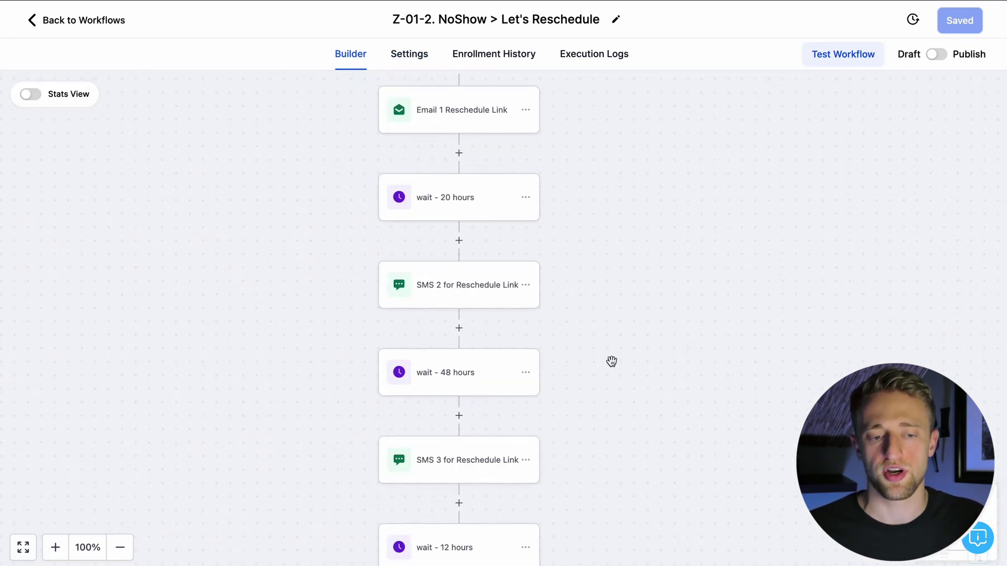
drag(611, 360, 622, 227)
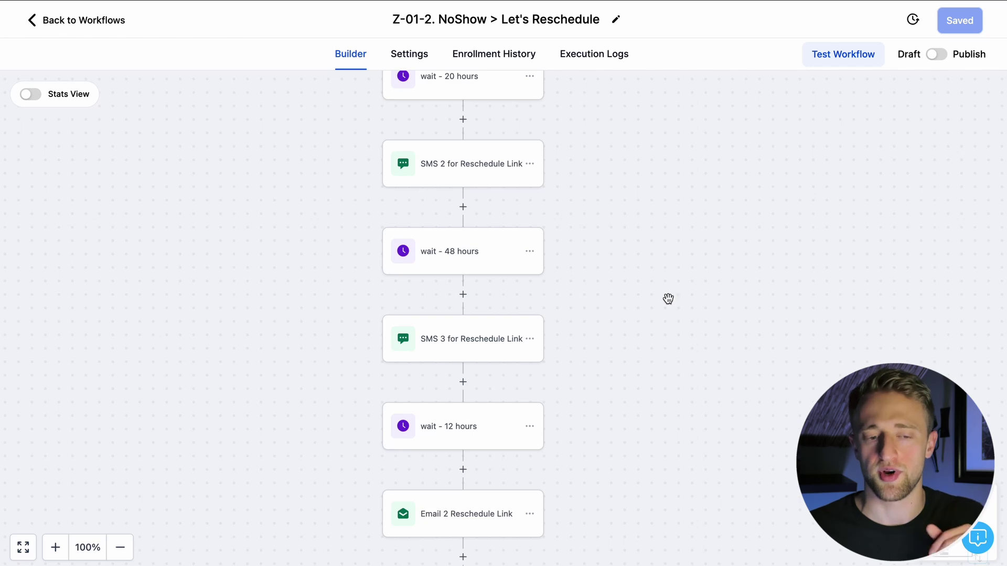
scroll(598, 319, down, 2)
scroll(603, 341, up, 2)
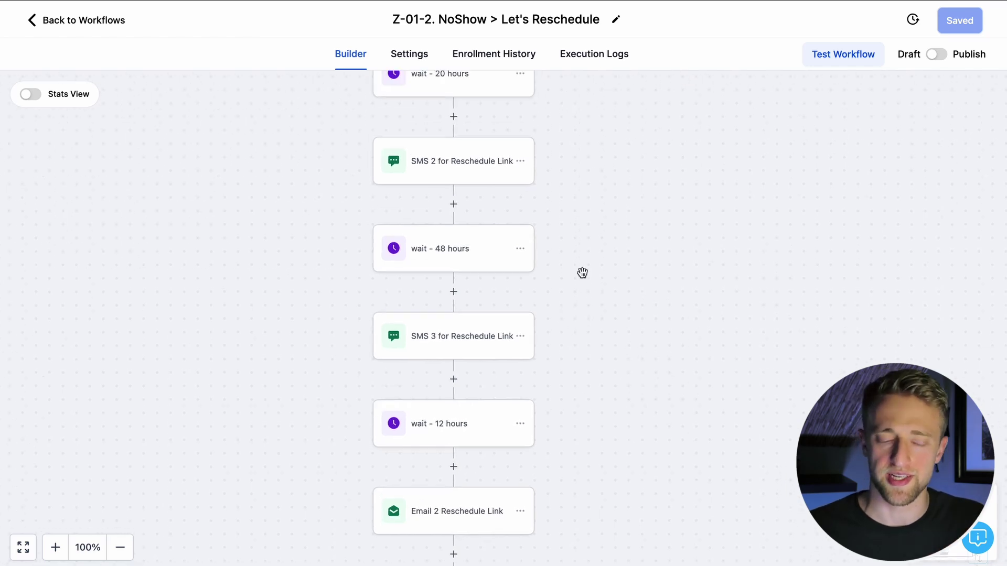
scroll(586, 262, up, 1)
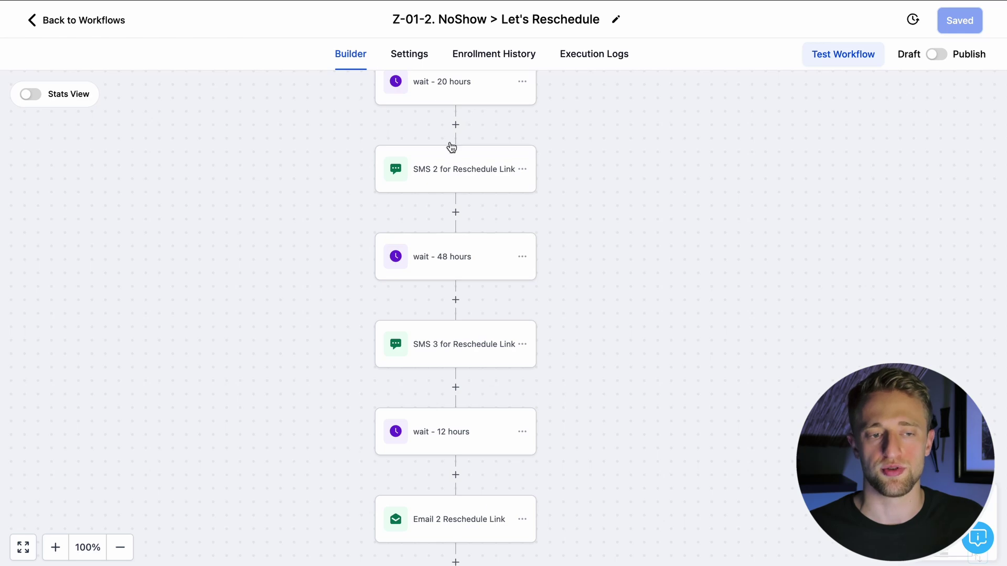
click(424, 62)
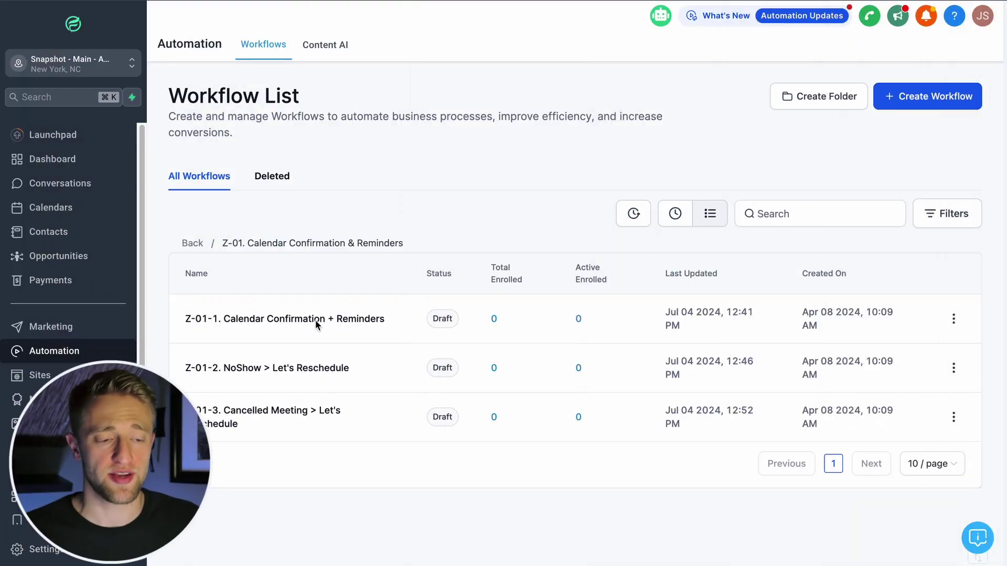
Open the Z-01-3. Cancelled Meeting > Let's Reschedule workflow and check the appointment status options of its Appointment cancelled trigger.
click(255, 412)
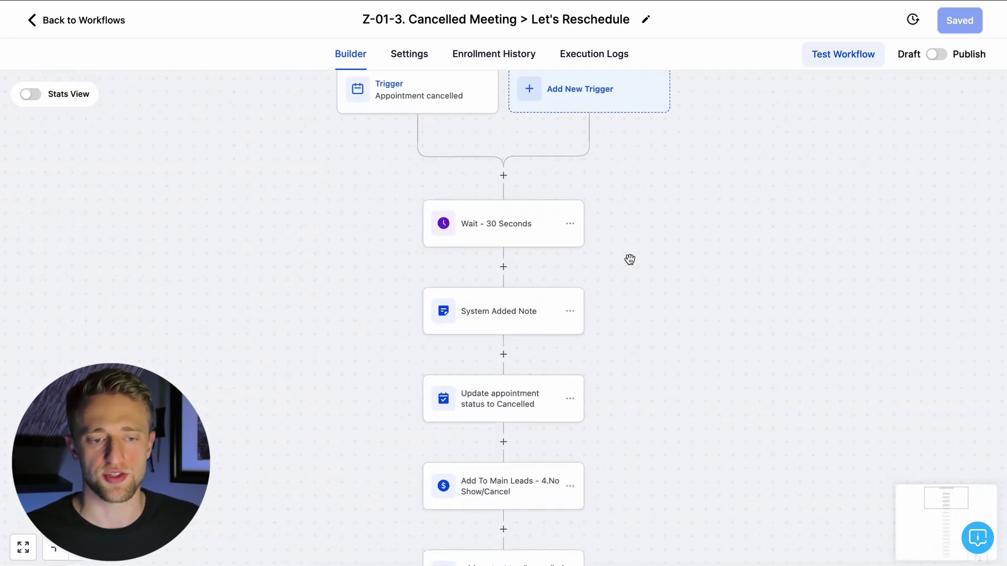
click(430, 162)
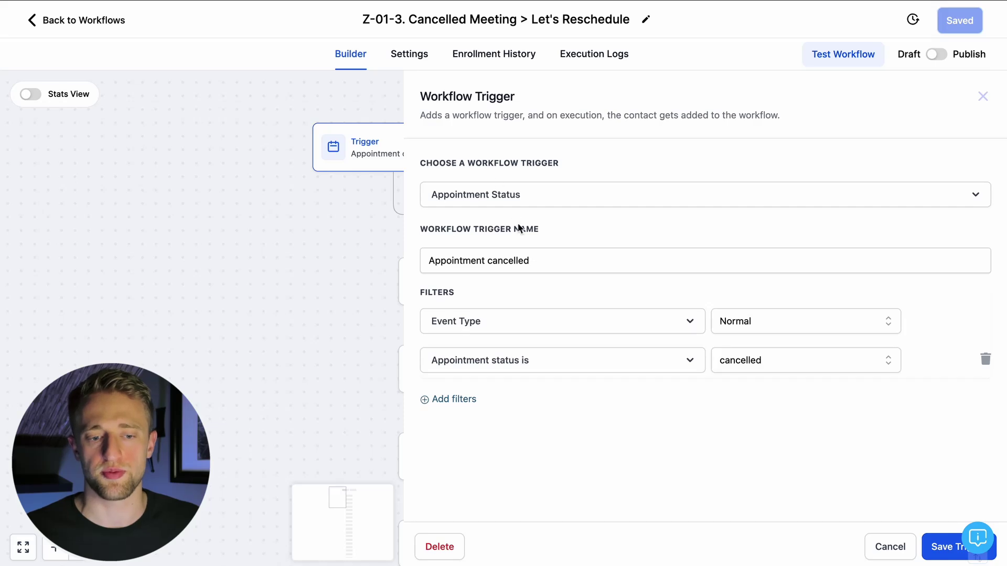
click(759, 363)
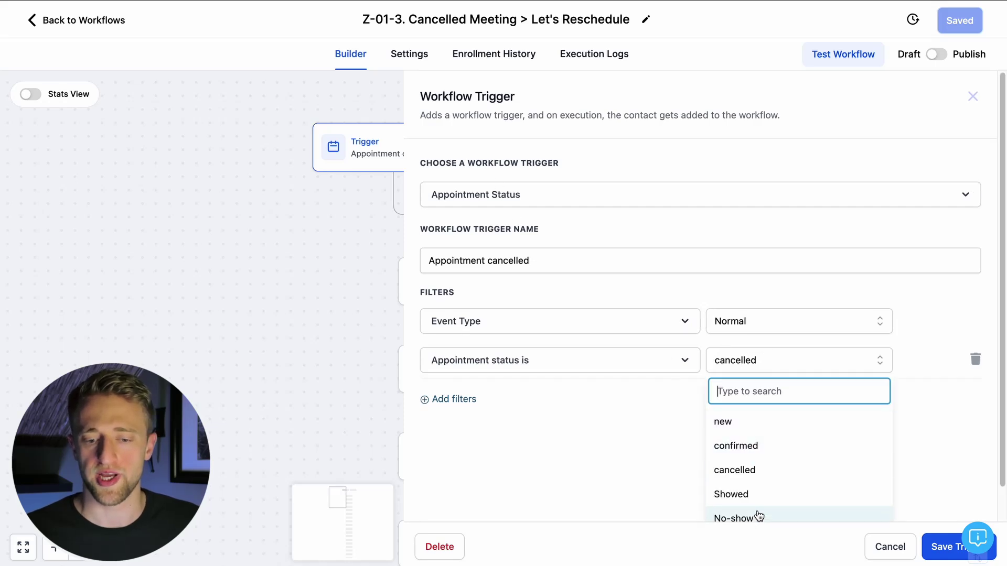
click(886, 548)
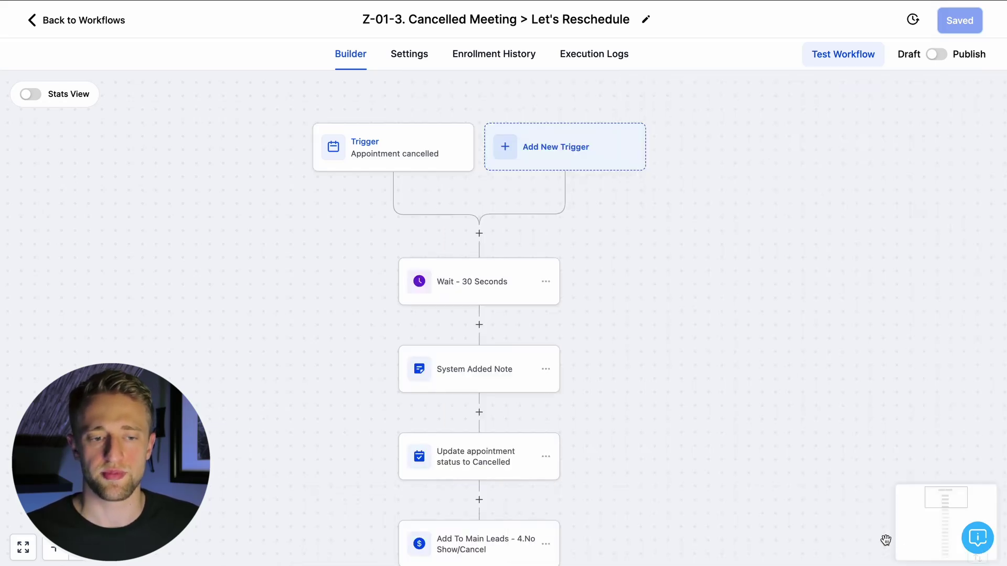
Try an In calendar filter with the Schedule A Call calendar on the Appointment cancelled trigger, then discard the change.
click(388, 164)
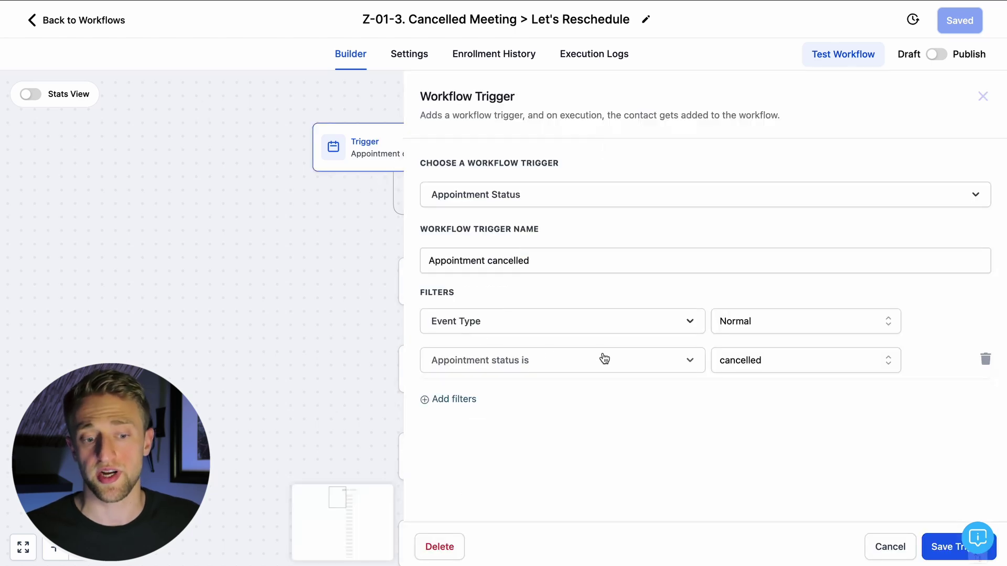
click(467, 399)
click(492, 401)
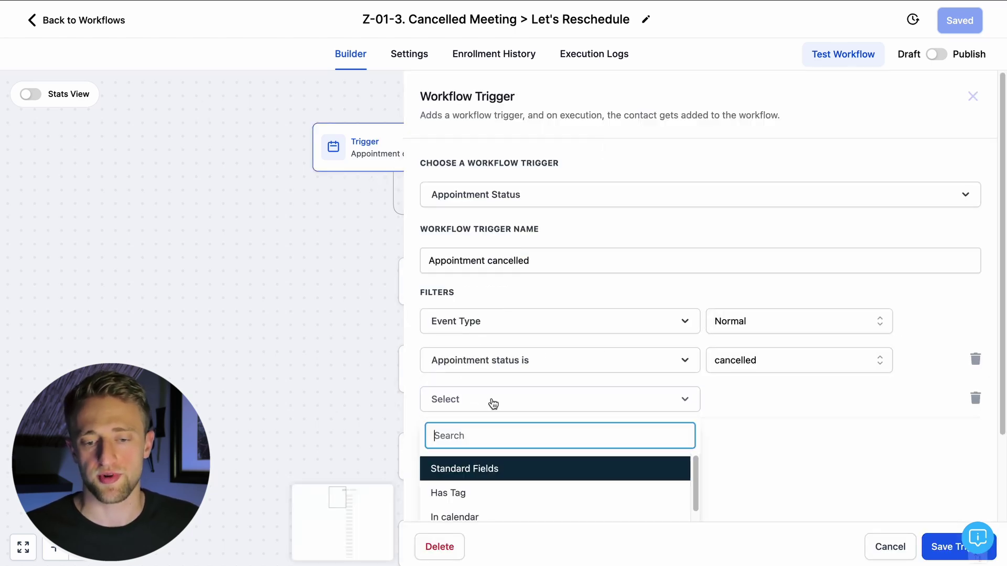
scroll(770, 412, down, 3)
click(522, 424)
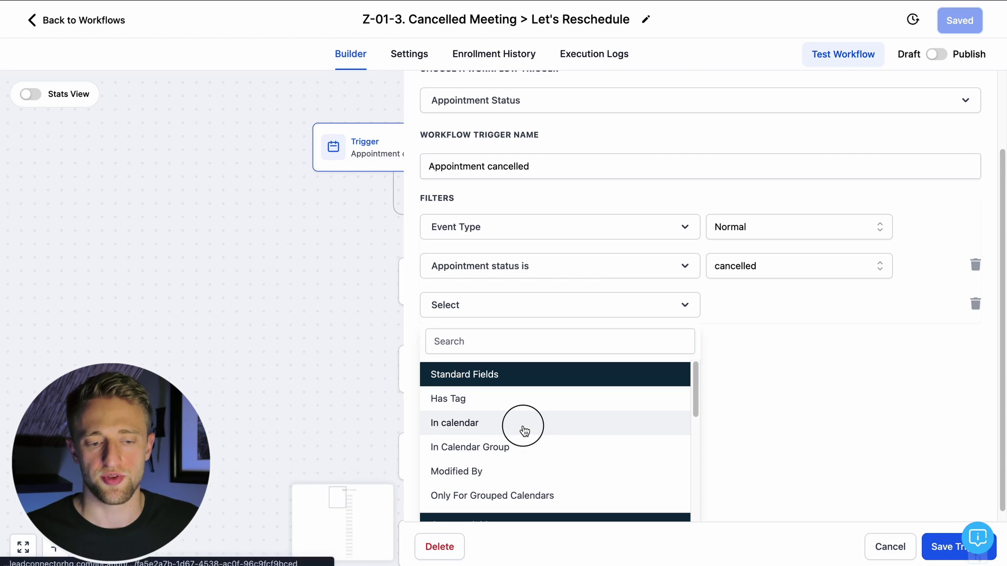
click(755, 408)
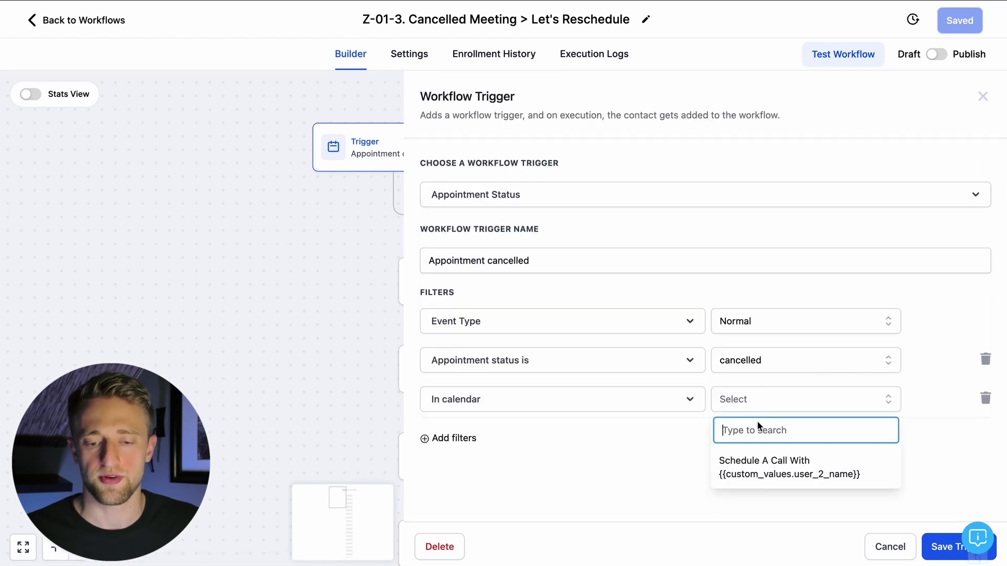
click(769, 467)
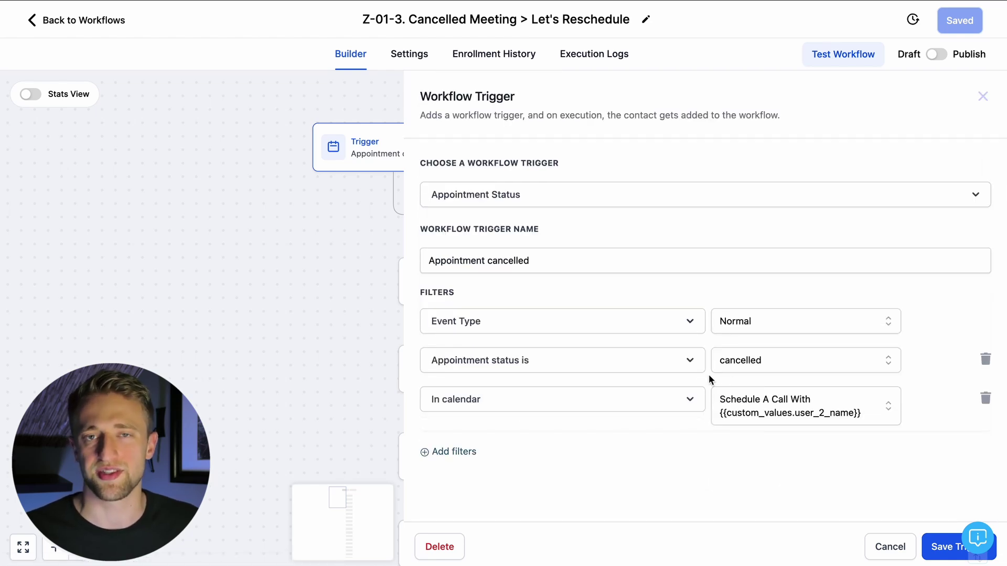
click(898, 547)
Review the Update appointment status to Cancelled action and the pipeline stage of the Add To Main Leads opportunity action, leaving both unchanged.
scroll(662, 255, down, 2)
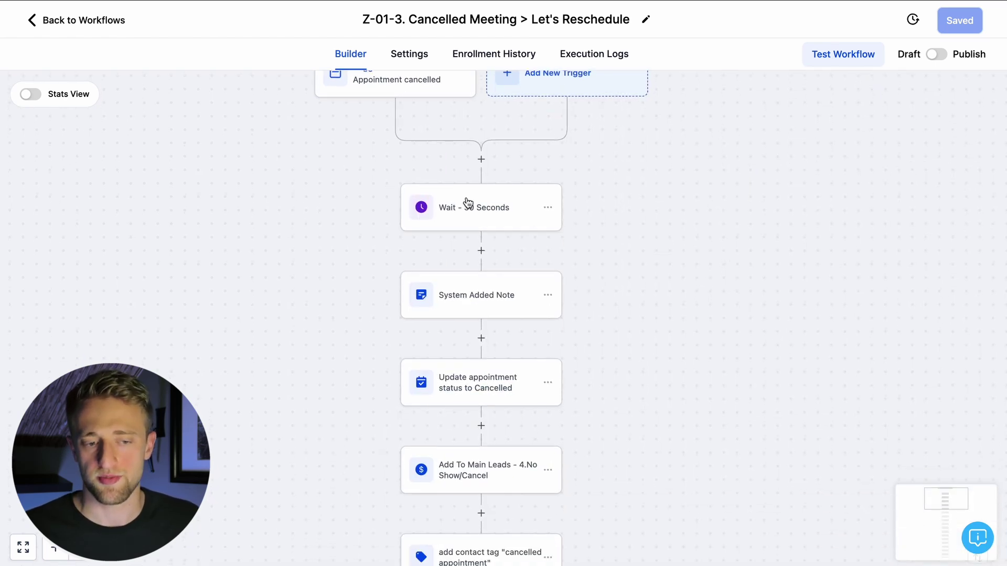
scroll(551, 268, down, 3)
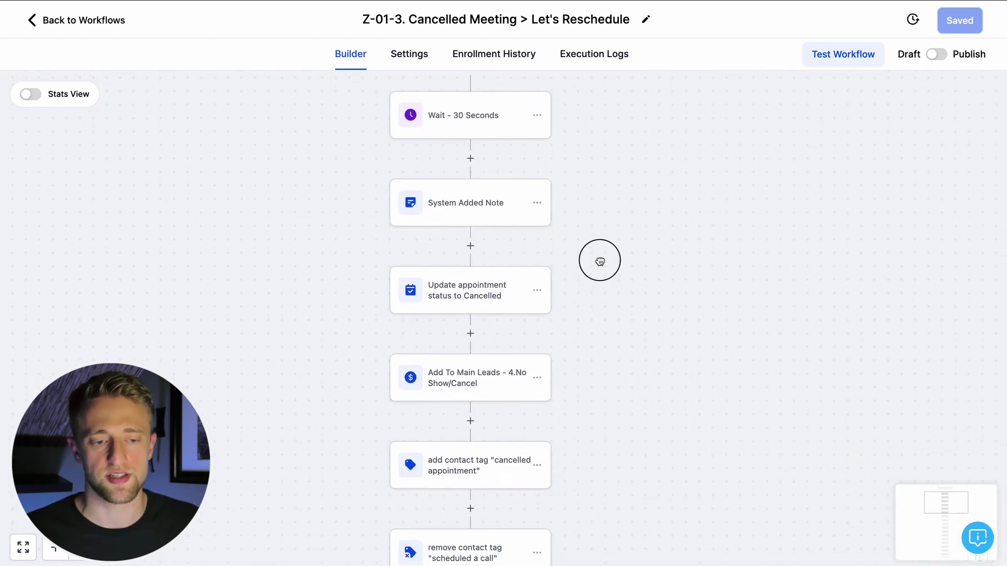
scroll(600, 261, down, 2)
click(461, 228)
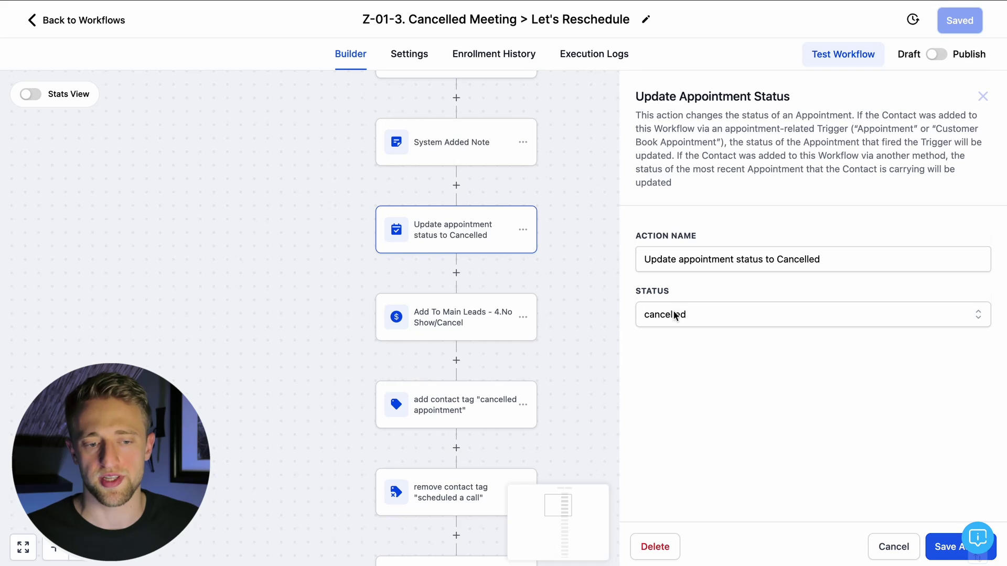
scroll(582, 288, down, 2)
click(431, 275)
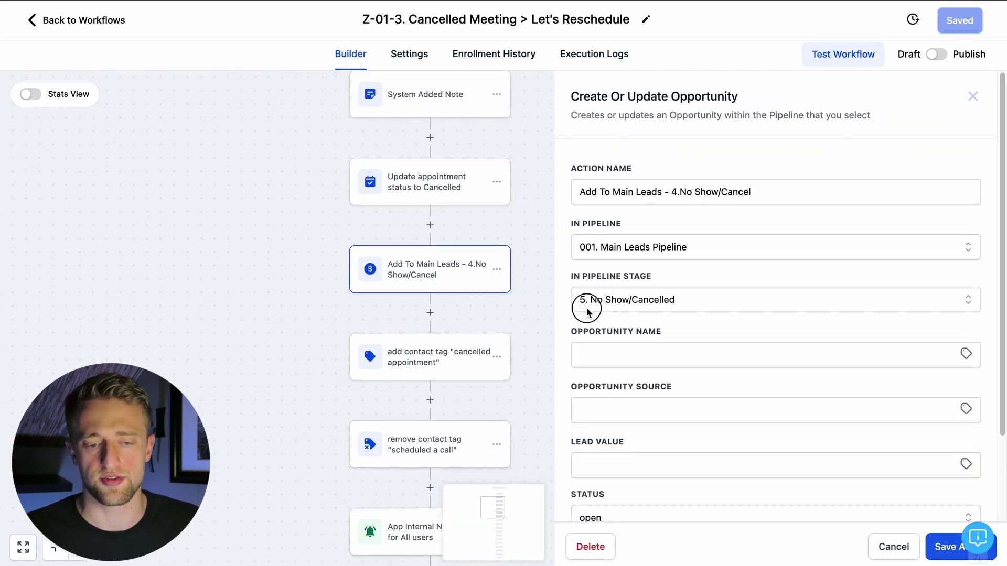
click(913, 558)
Check the tags in the add contact tag "cancelled appointment" and remove contact tag "scheduled a call" actions.
scroll(623, 283, down, 3)
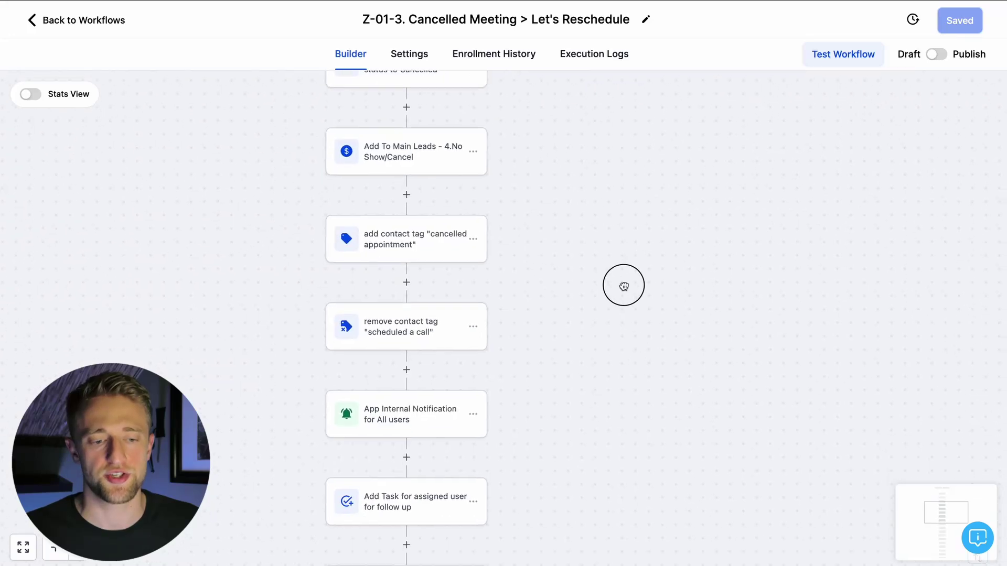
click(417, 235)
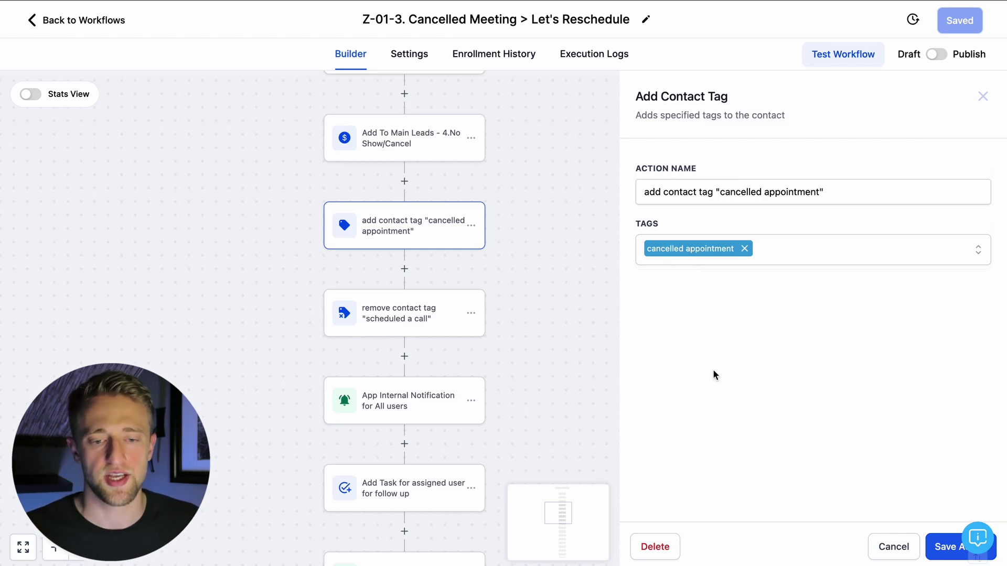
click(388, 318)
Review the App Internal Notification for All users and the follow-up task for the assigned user.
drag(598, 336, 559, 232)
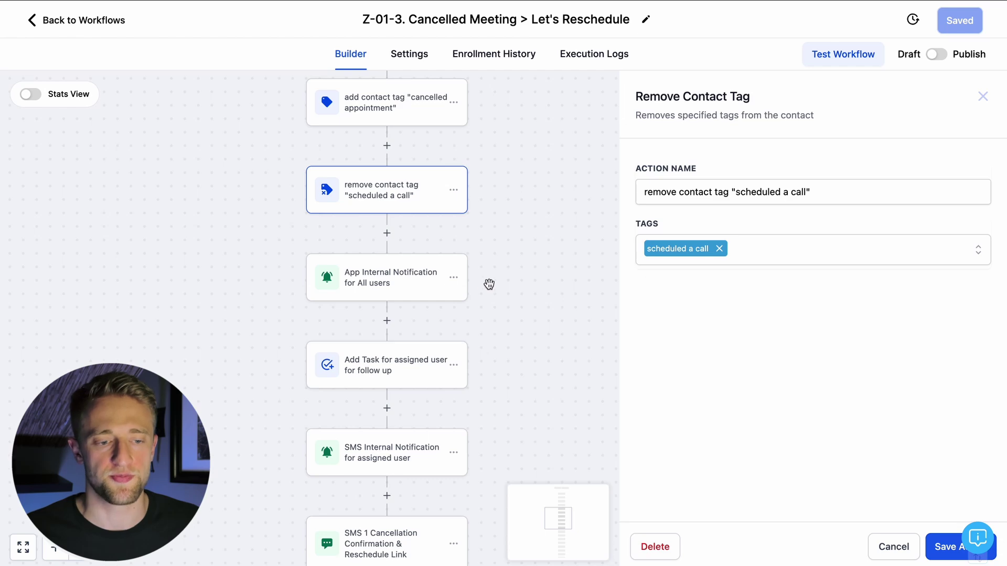
click(382, 290)
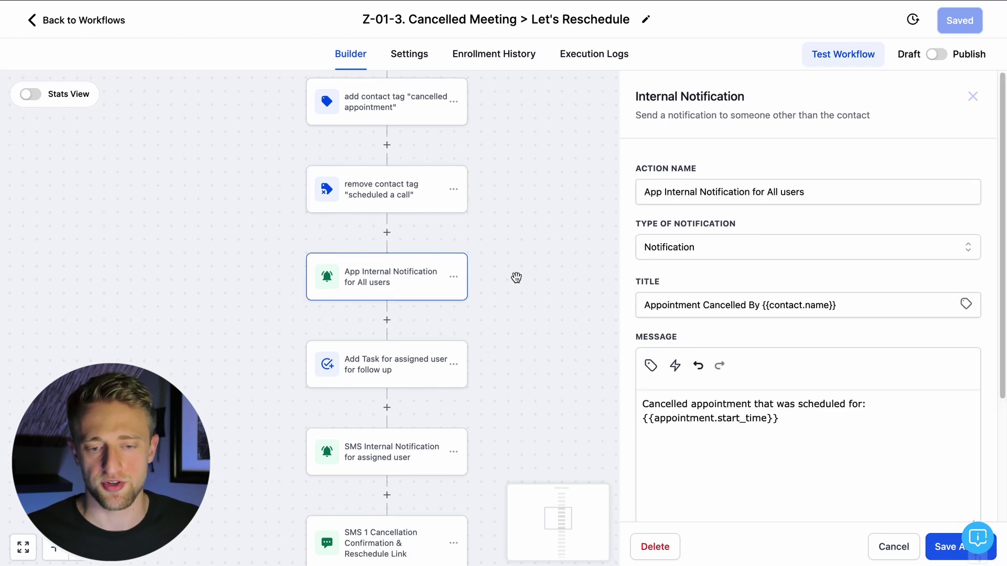
drag(531, 360, 542, 236)
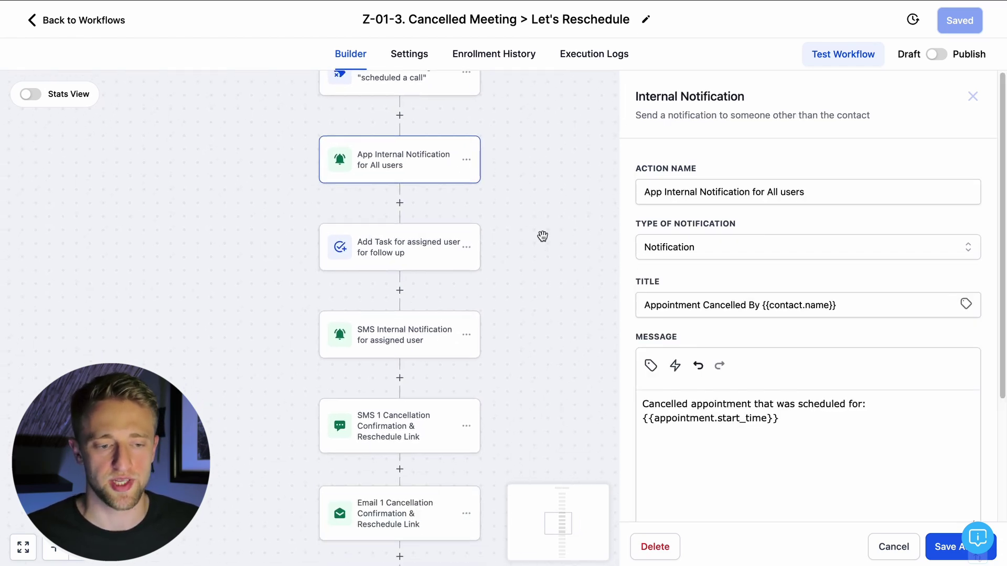
click(428, 260)
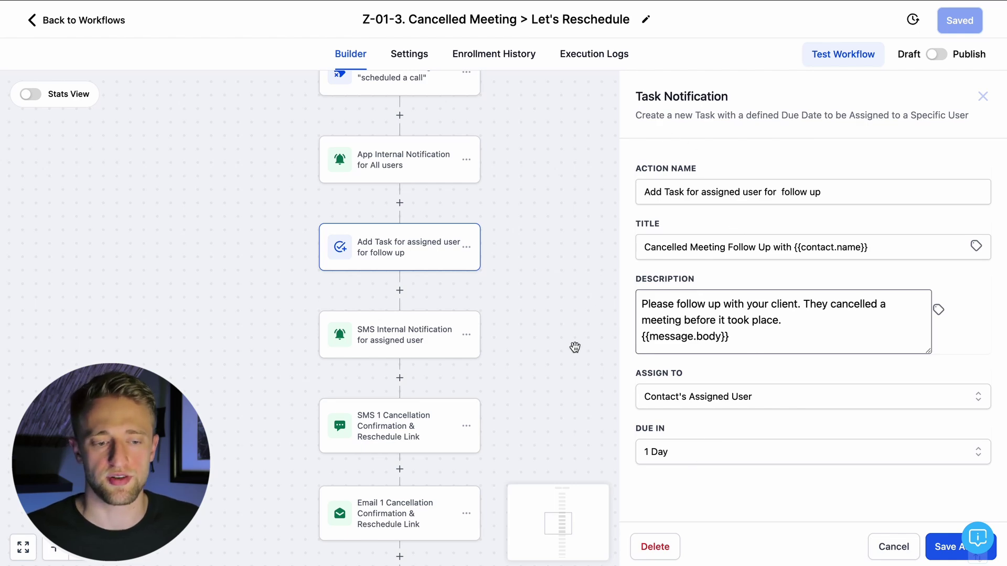
Inspect the SMS Internal Notification for the assigned user and the message template of SMS 1 Cancellation Confirmation & Reschedule Link.
drag(573, 348, 574, 297)
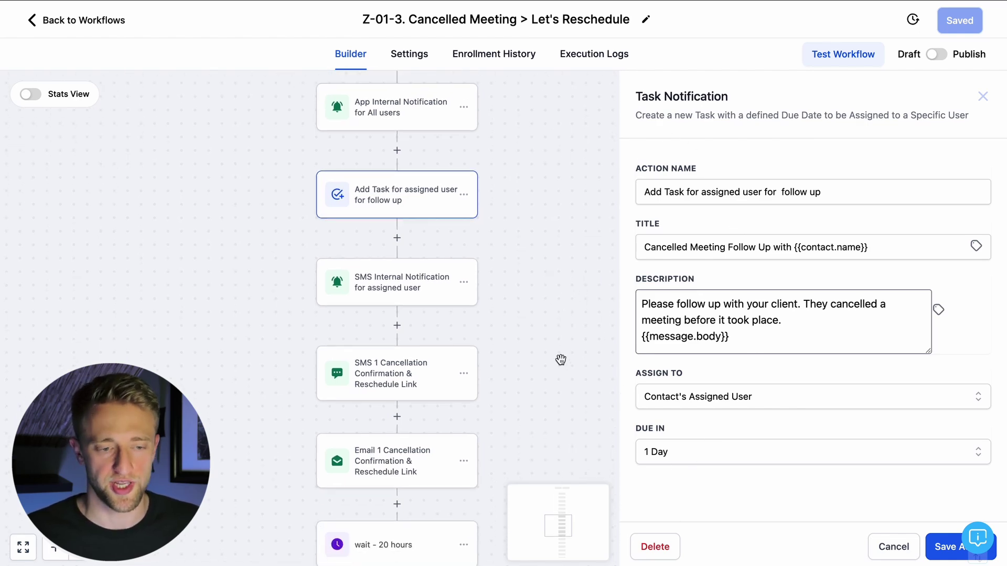
drag(561, 360, 557, 330)
click(424, 259)
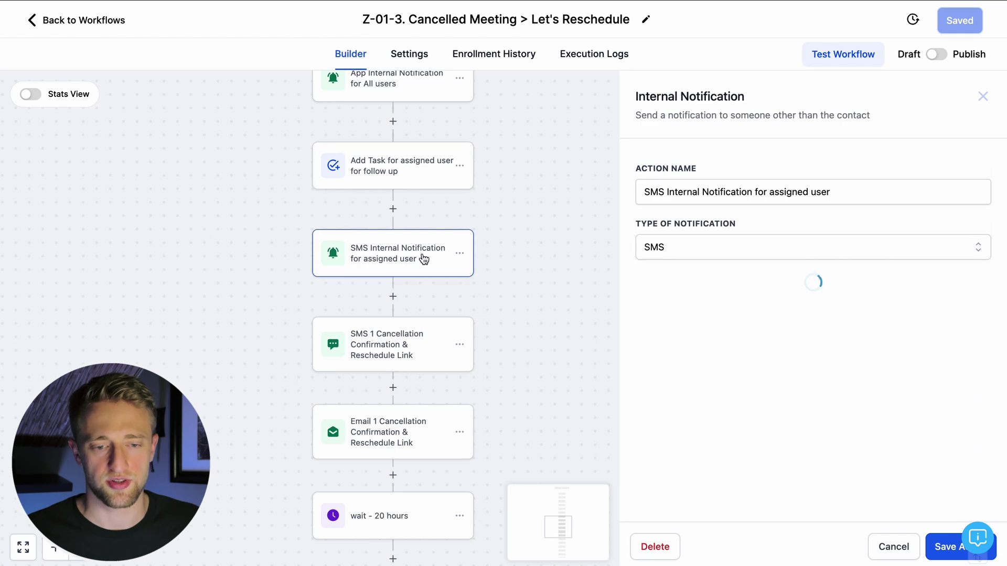
click(391, 348)
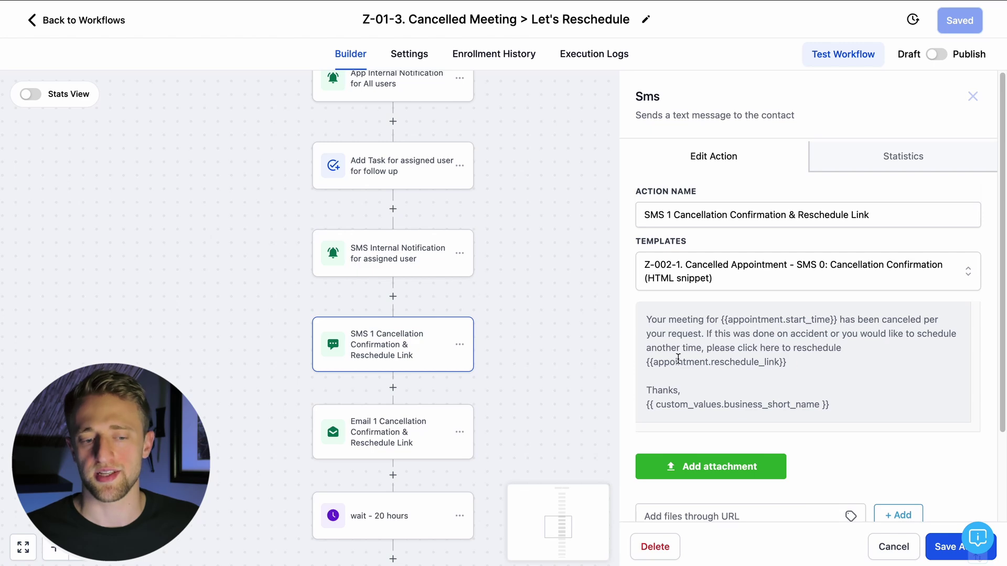
Read the message body of the Email 1 Cancellation Confirmation & Reschedule Link action.
scroll(560, 242, down, 5)
click(422, 297)
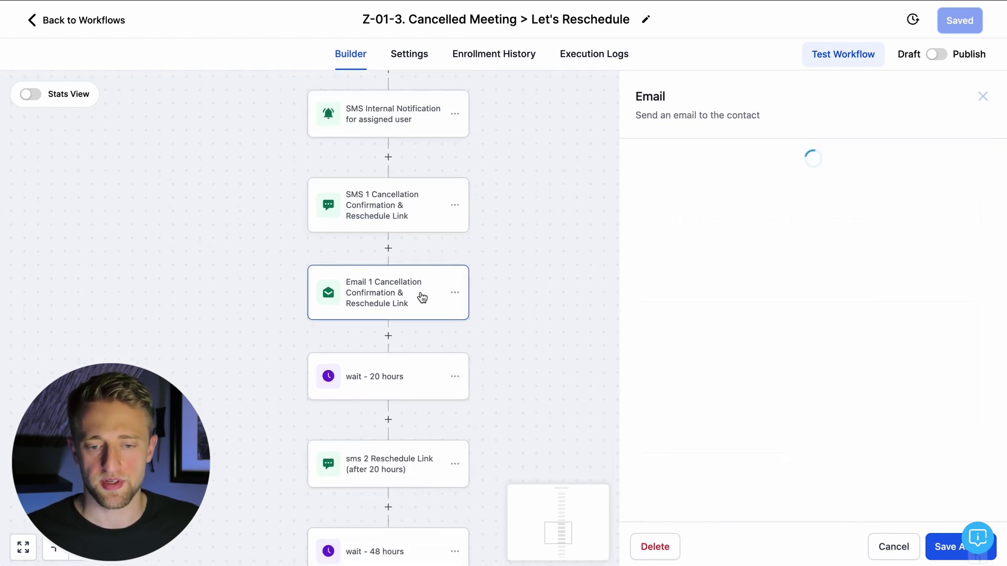
scroll(739, 305, down, 7)
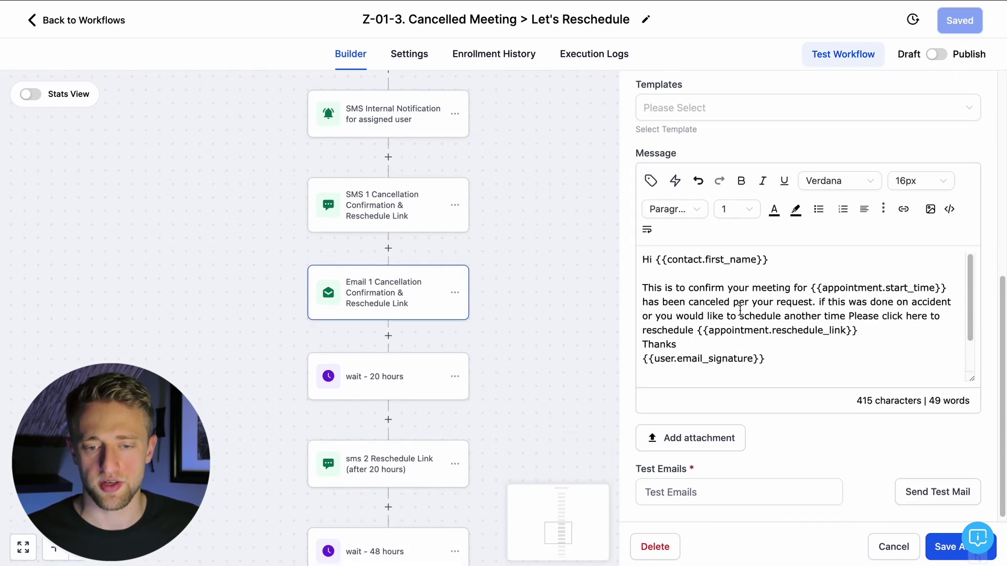
Compare the message templates of the sms 2 (after 20 hours) and sms 3 (after 48 hours) Reschedule Link actions.
scroll(489, 360, down, 5)
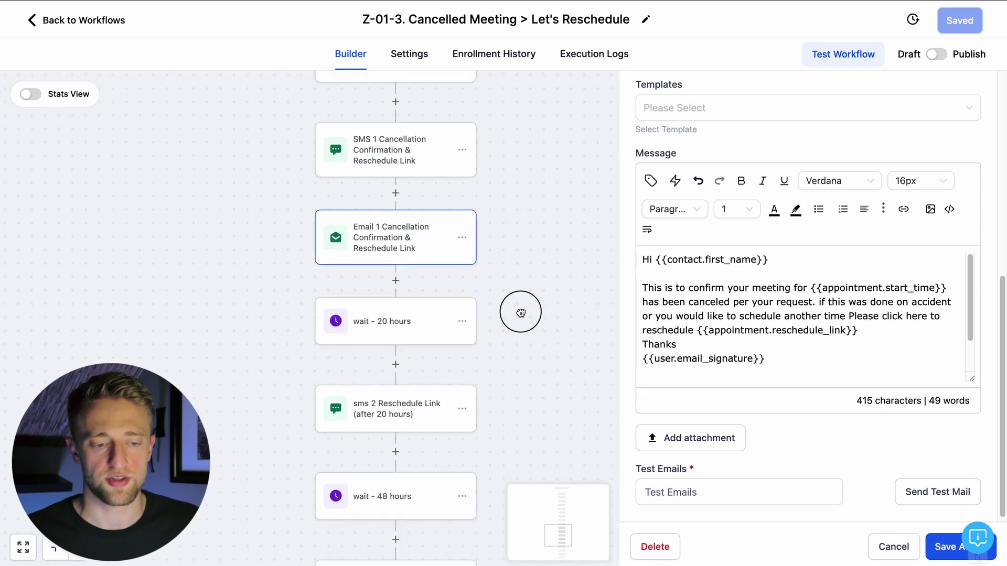
click(408, 311)
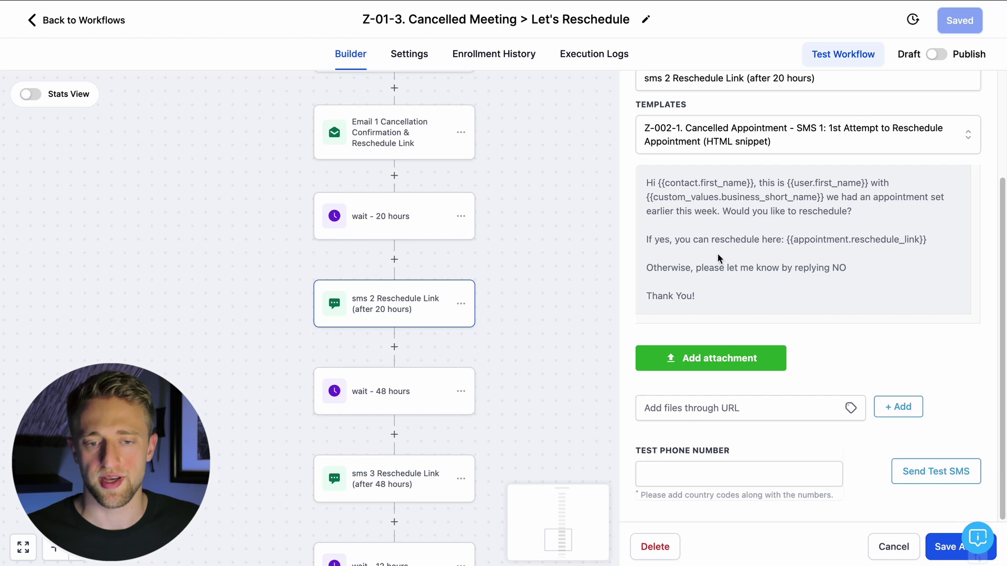
drag(524, 395, 516, 256)
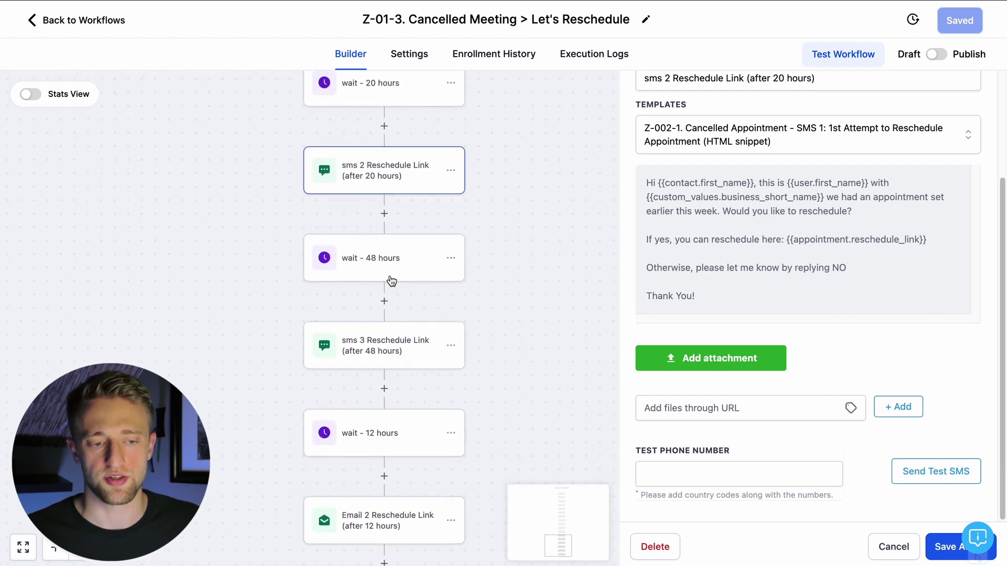
click(365, 350)
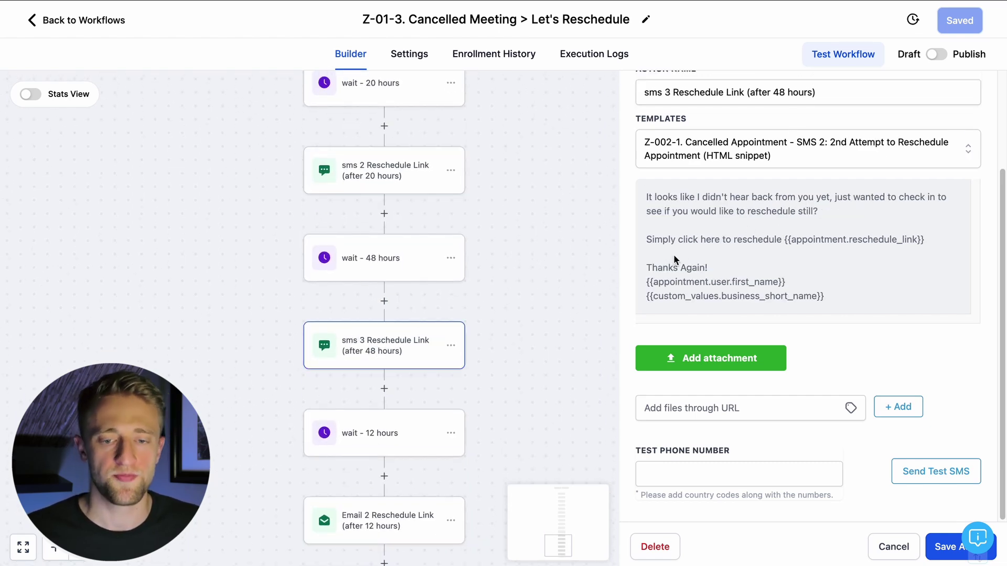
Check the 12-hour wait's resume window and the subject and template of the Email 2 Reschedule Link action.
drag(551, 359, 524, 259)
click(356, 341)
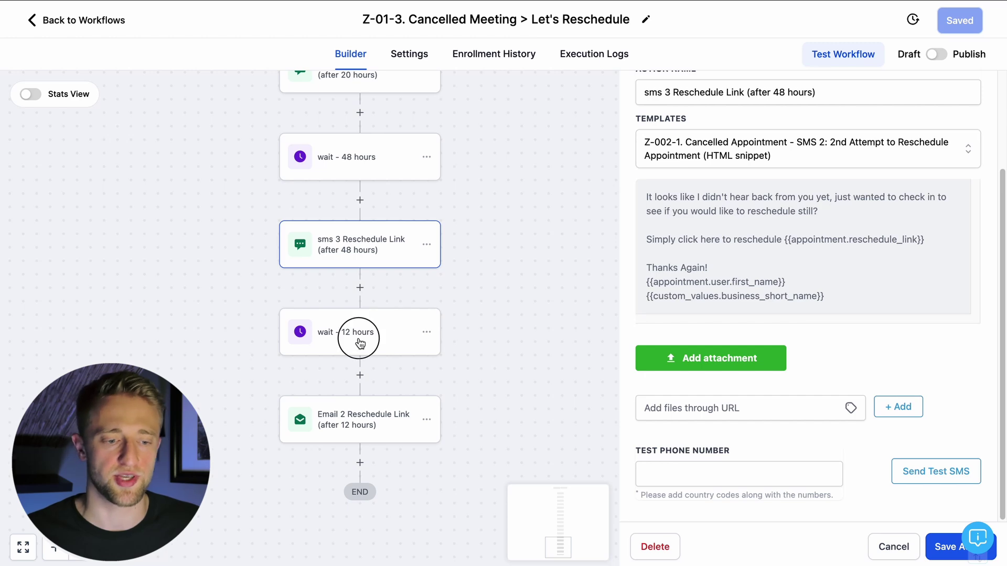
drag(239, 352, 165, 269)
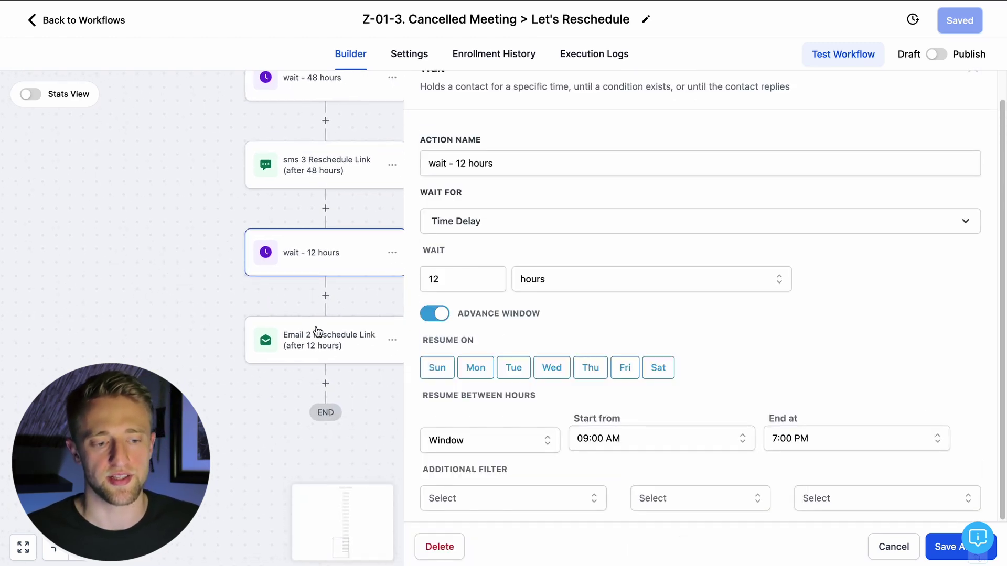
click(304, 342)
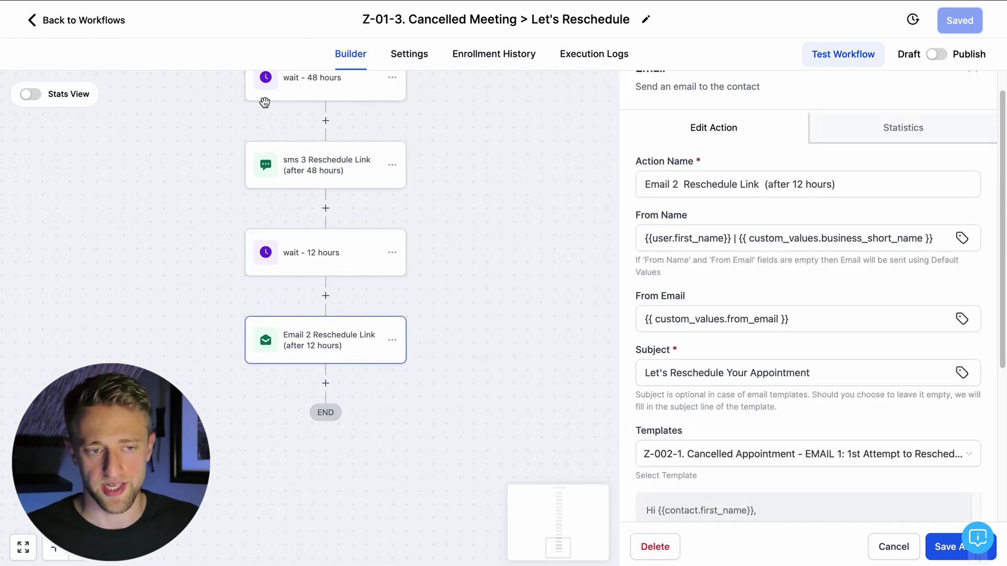
Check the Allow re-entry and Stop on response settings of the Cancelled Meeting > Let's Reschedule workflow.
click(403, 60)
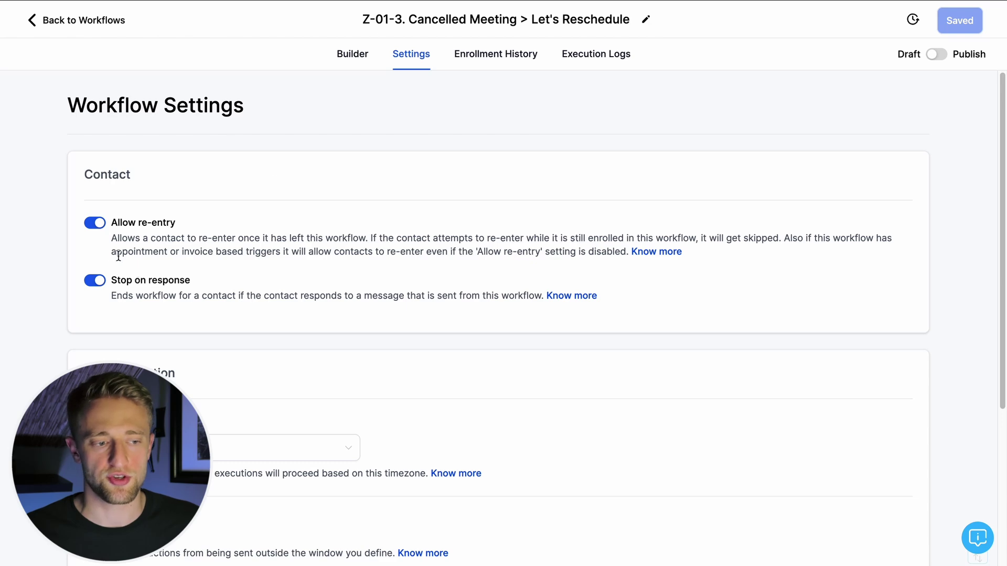